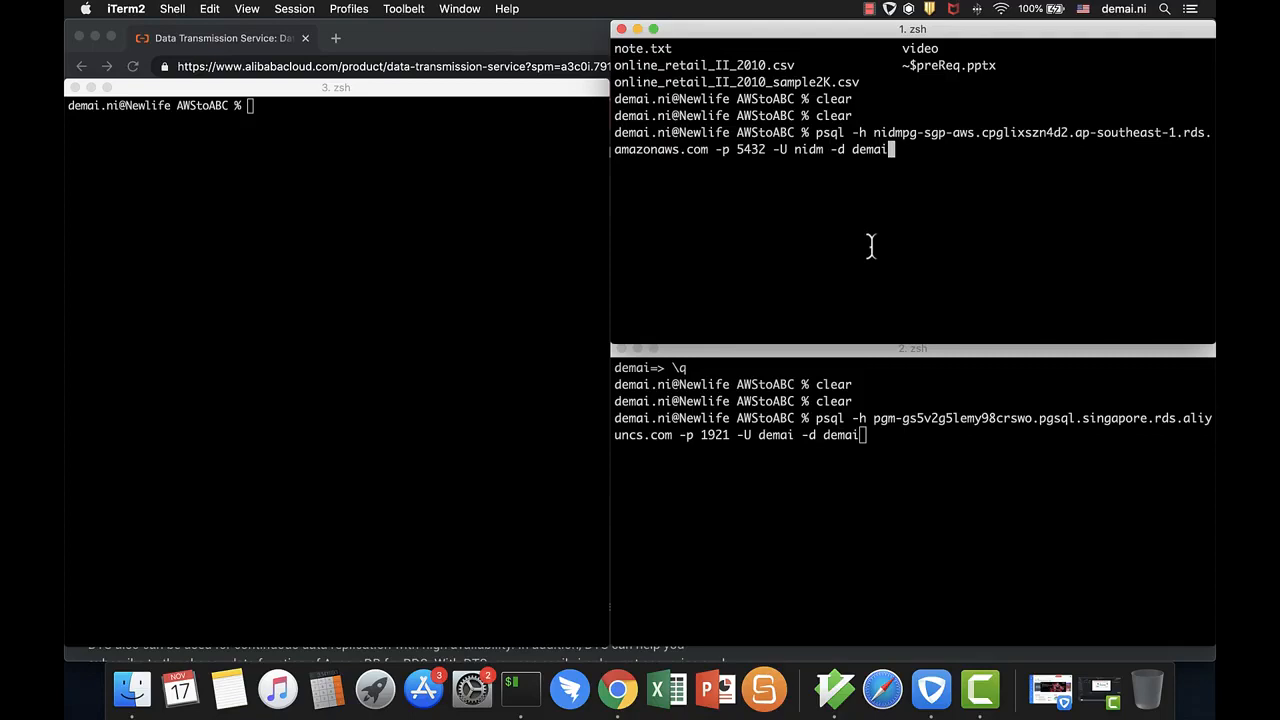
Connect to the AWS PostgreSQL database on port 5432 with the account password and count the rows in the onlineretail table
{"action": "key", "text": "Return"}
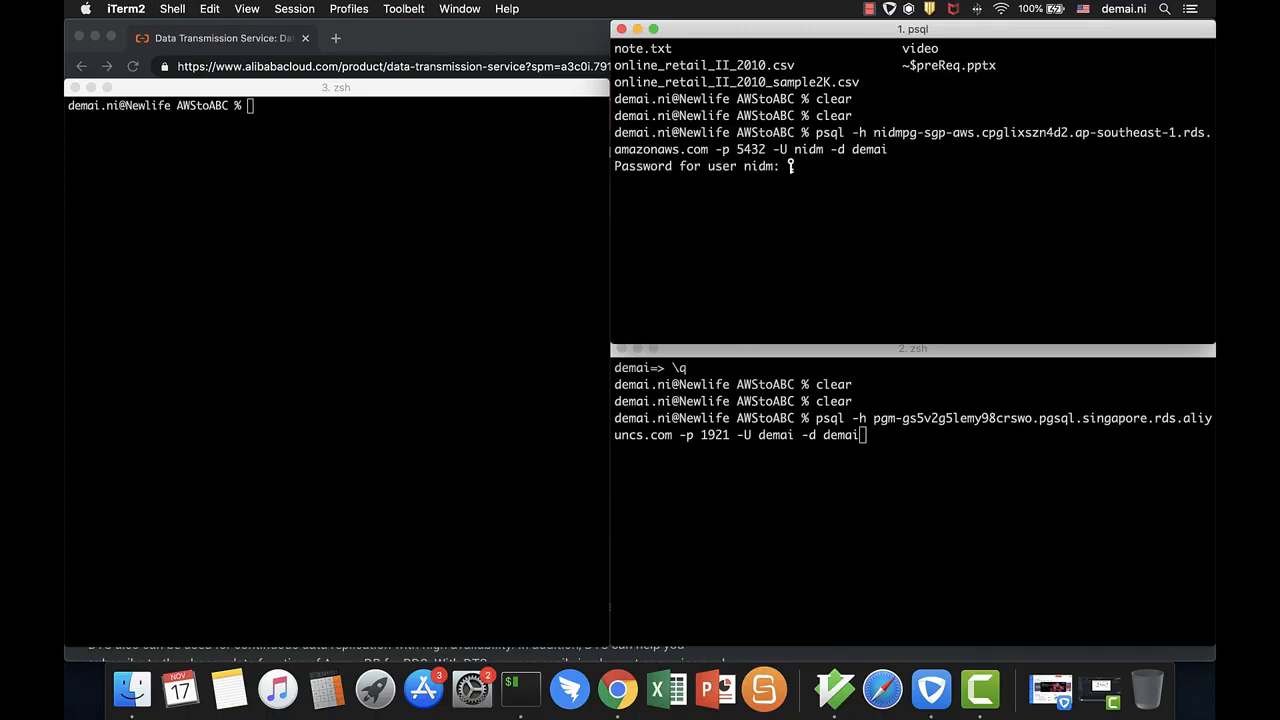
{"action": "key", "text": "Return"}
{"action": "type", "text": "select "}
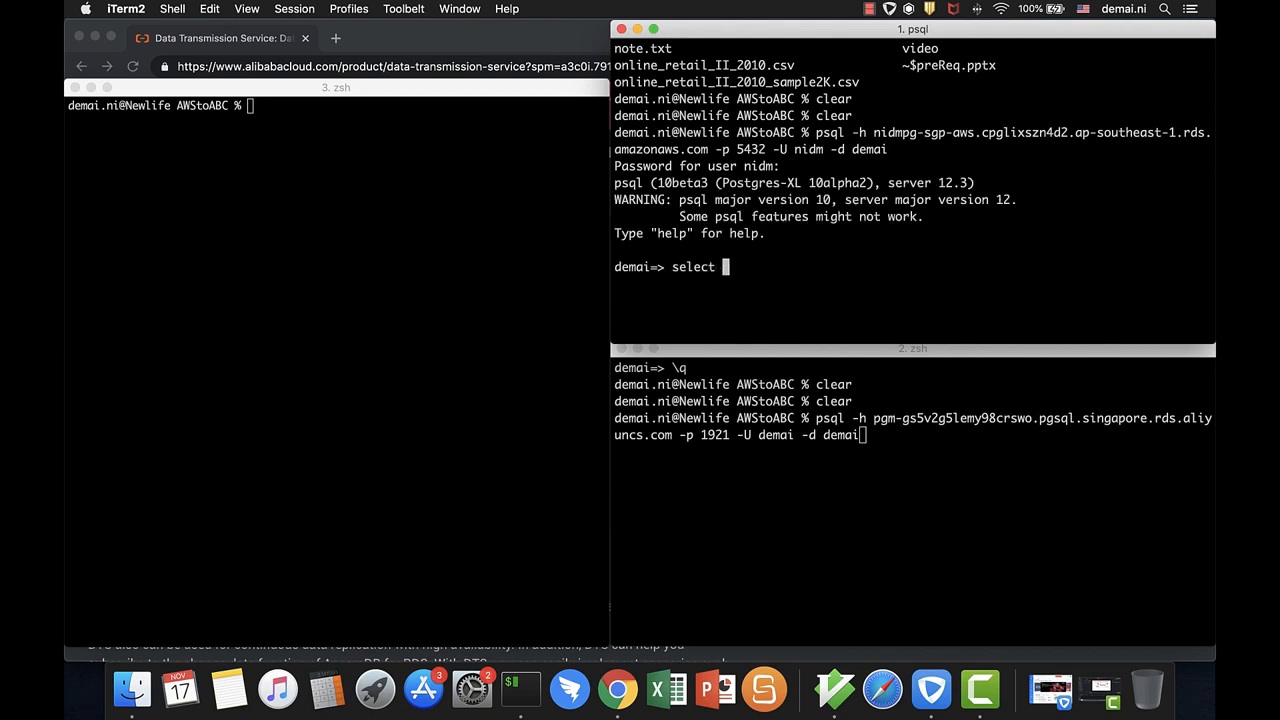
{"action": "type", "text": "count(*) from onlineretail ;"}
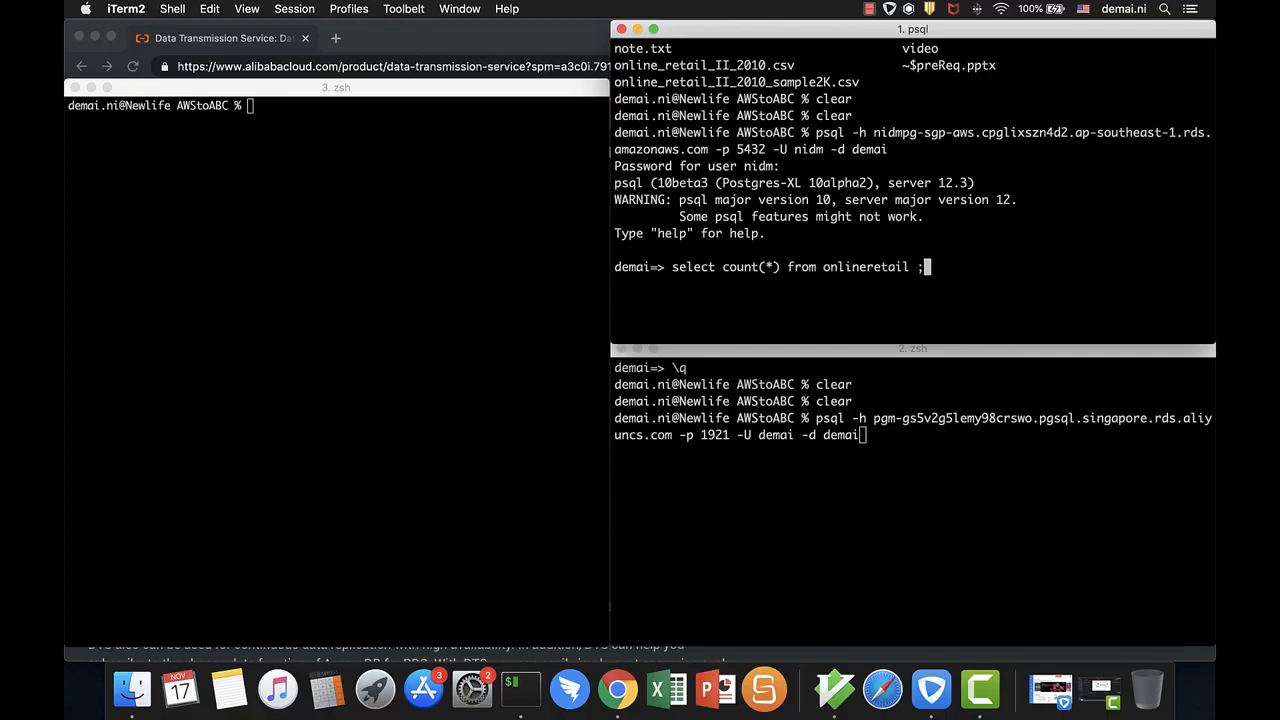
{"action": "key", "text": "Return"}
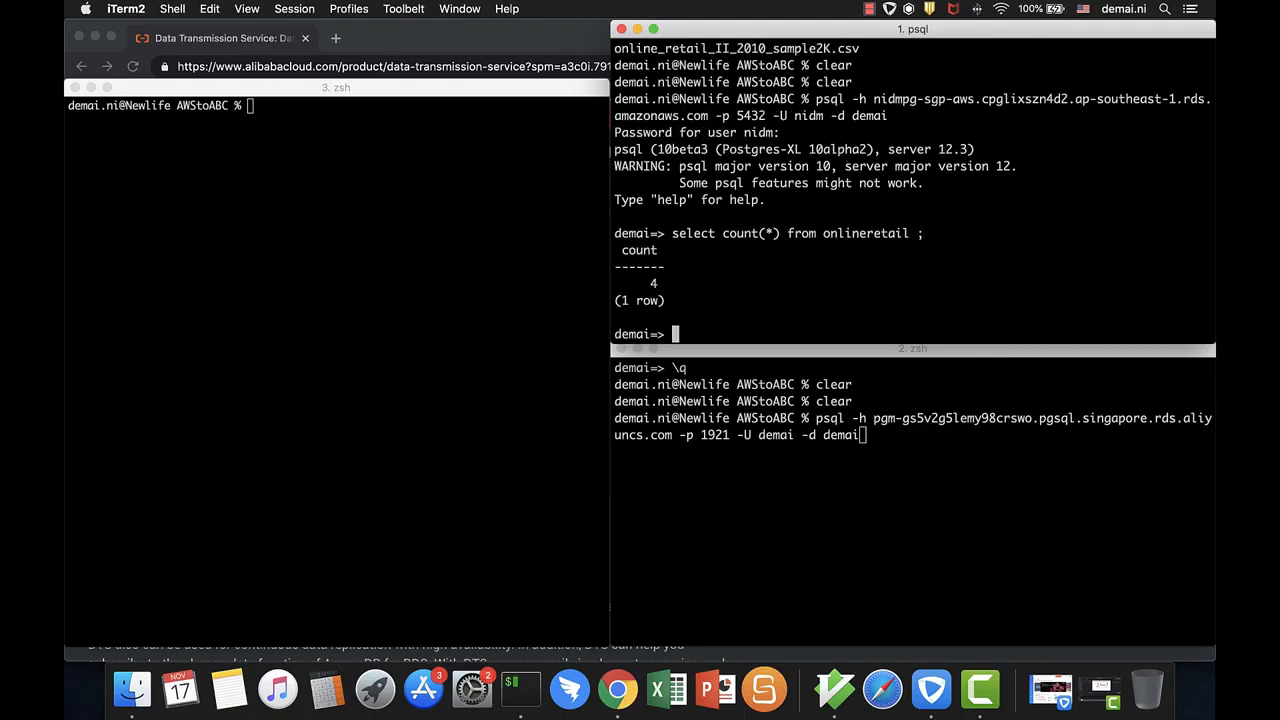
Rework the previous query into "select * from onlineretail ;", run it on the AWS database and exit the result pager
{"action": "key", "text": "Up"}
{"action": "key", "text": "Left"}
{"action": "key", "text": "Left"}
{"action": "key", "text": "Left"}
{"action": "key", "text": "Left"}
{"action": "key", "text": "Left"}
{"action": "key", "text": "Left"}
{"action": "key", "text": "Left"}
{"action": "key", "text": "Left"}
{"action": "key", "text": "Left"}
{"action": "key", "text": "Left"}
{"action": "key", "text": "Left"}
{"action": "key", "text": "Left"}
{"action": "key", "text": "Left"}
{"action": "key", "text": "Left"}
{"action": "key", "text": "Left"}
{"action": "key", "text": "Left"}
{"action": "key", "text": "Left"}
{"action": "key", "text": "Left"}
{"action": "key", "text": "Left"}
{"action": "key", "text": "Left"}
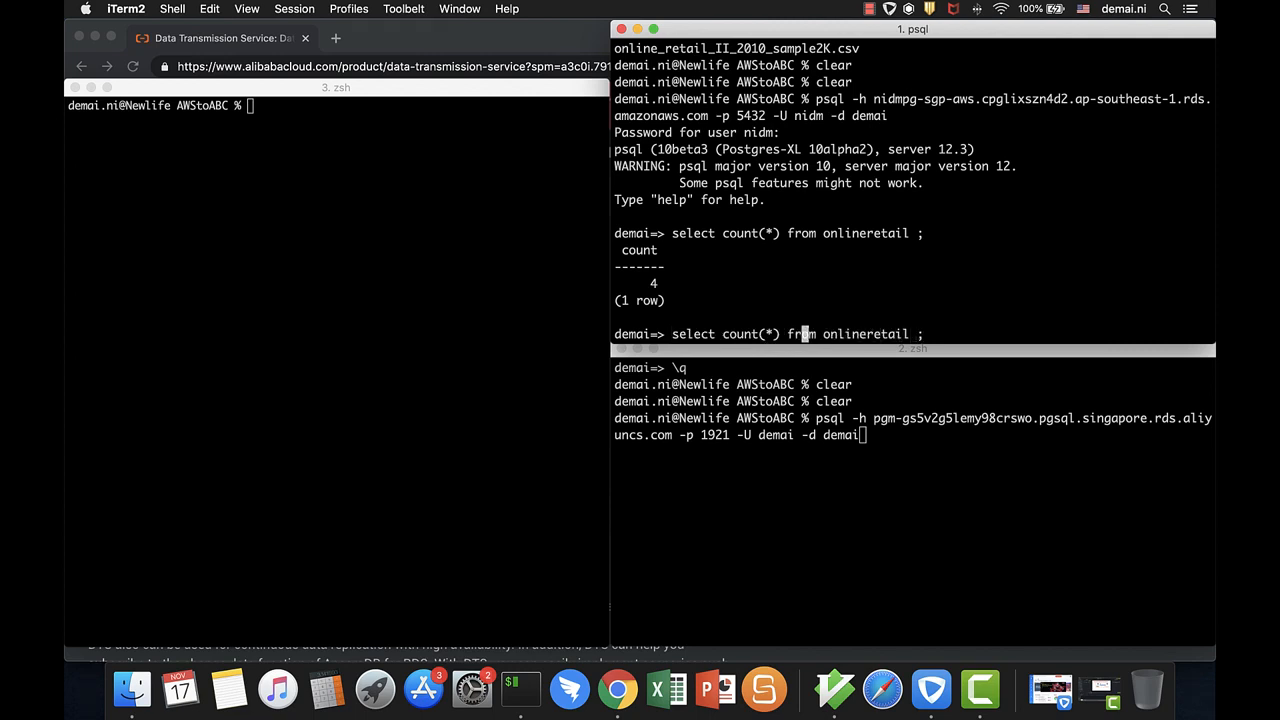
{"action": "key", "text": "BackSpace"}
{"action": "key", "text": "BackSpace"}
{"action": "key", "text": "BackSpace"}
{"action": "key", "text": "BackSpace"}
{"action": "key", "text": "BackSpace"}
{"action": "key", "text": "BackSpace"}
{"action": "key", "text": "BackSpace"}
{"action": "key", "text": "BackSpace"}
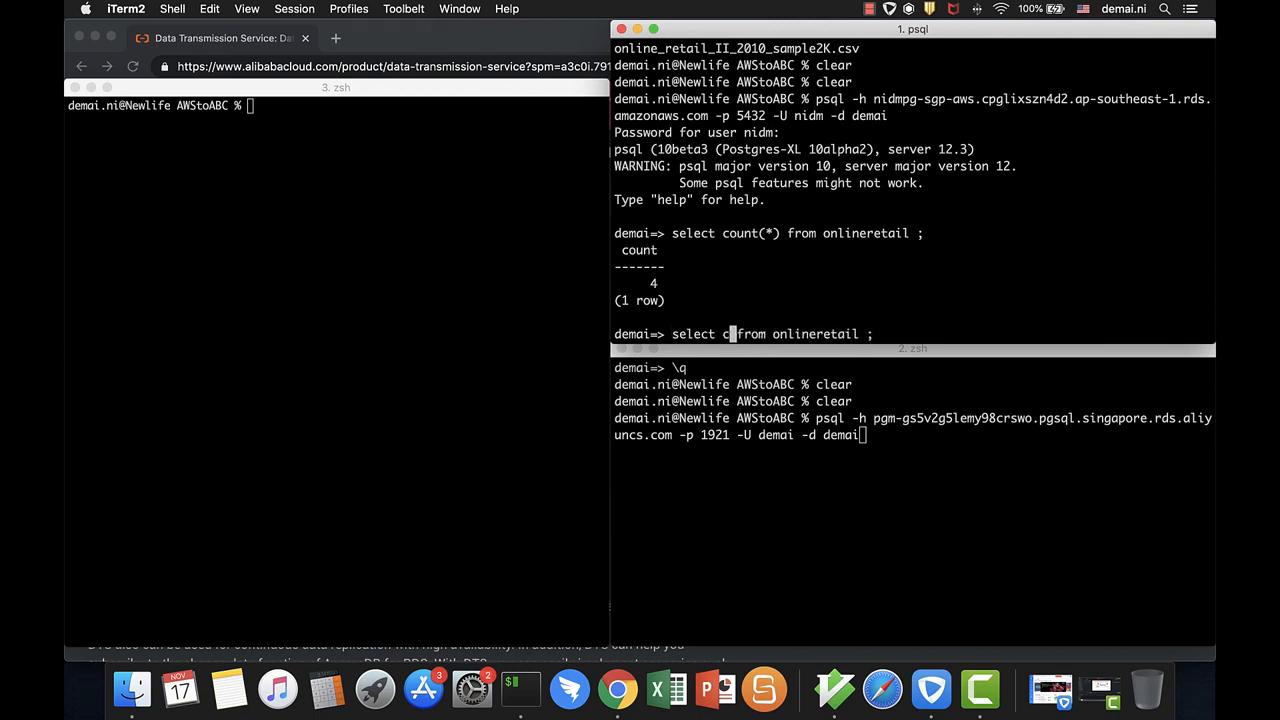
{"action": "type", "text": "*"}
{"action": "key", "text": "Return"}
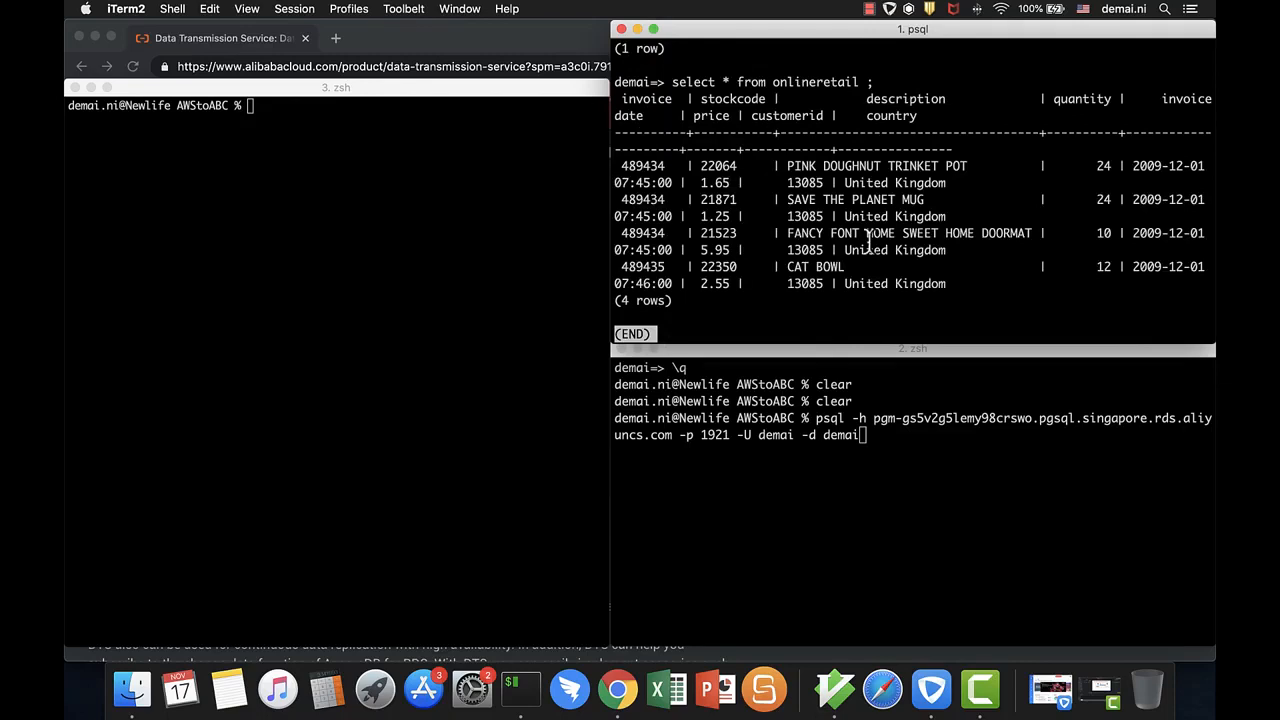
{"action": "key", "text": "q"}
Connect to the Alibaba Cloud PostgreSQL database on port 1921 with the account password and run "select * from onlineretail;"
{"action": "left_click", "coordinate": [951, 452]}
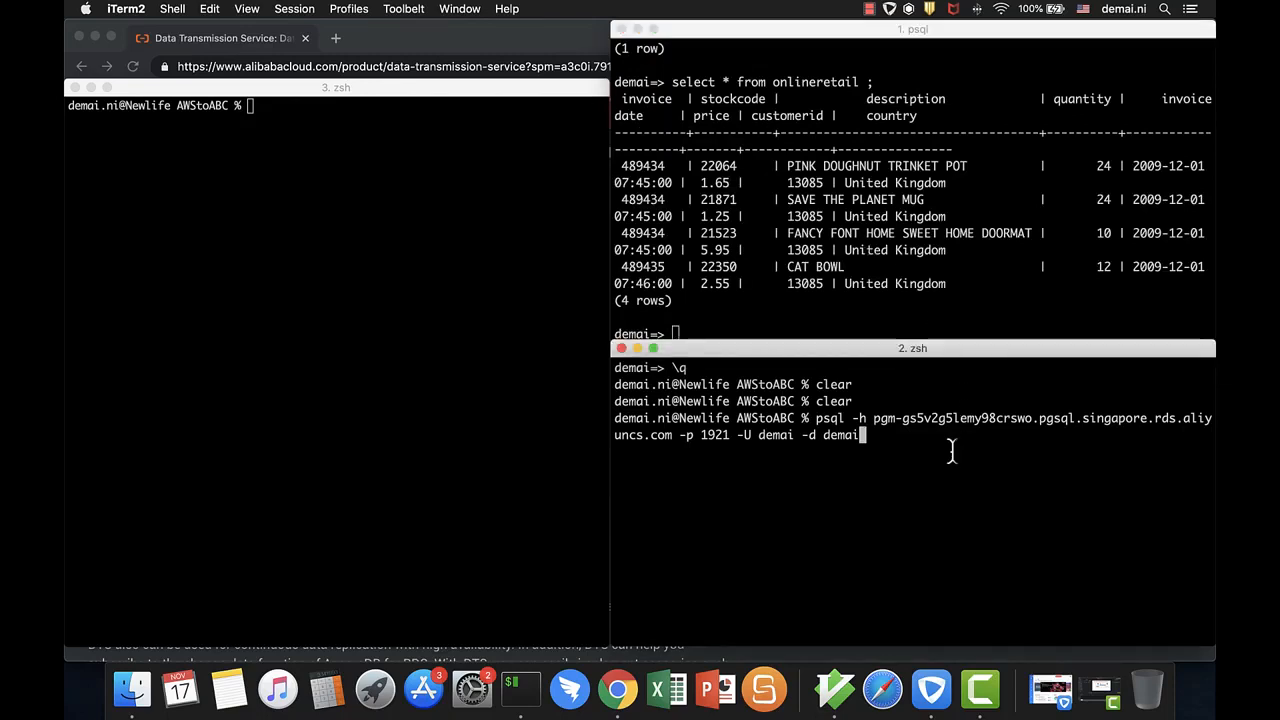
{"action": "key", "text": "Return"}
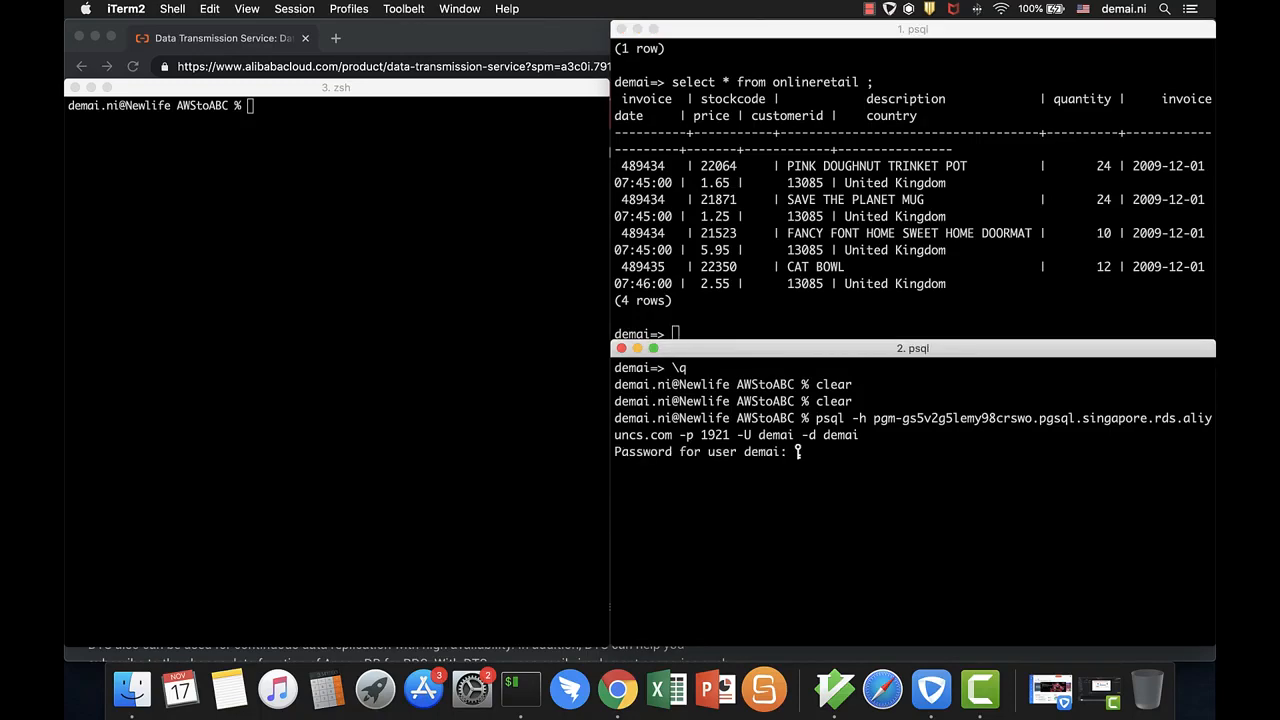
{"action": "key", "text": "Return"}
{"action": "type", "text": "select "}
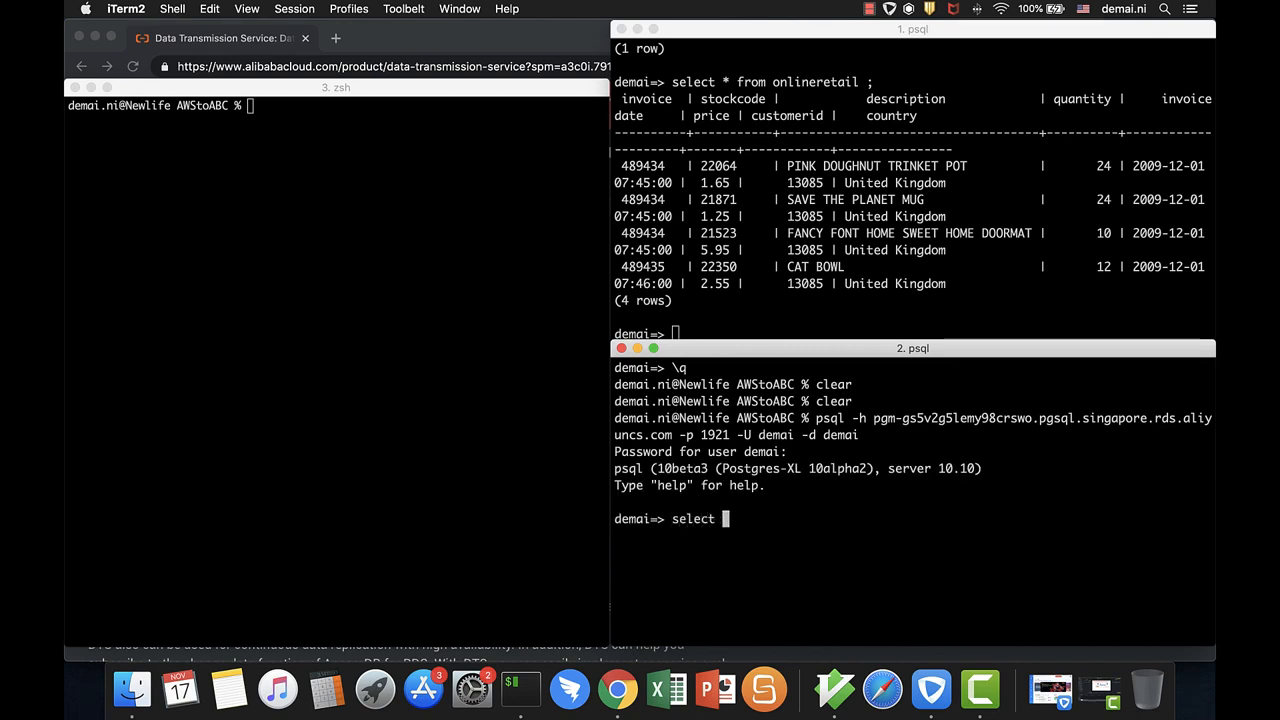
{"action": "type", "text": "* from onlin"}
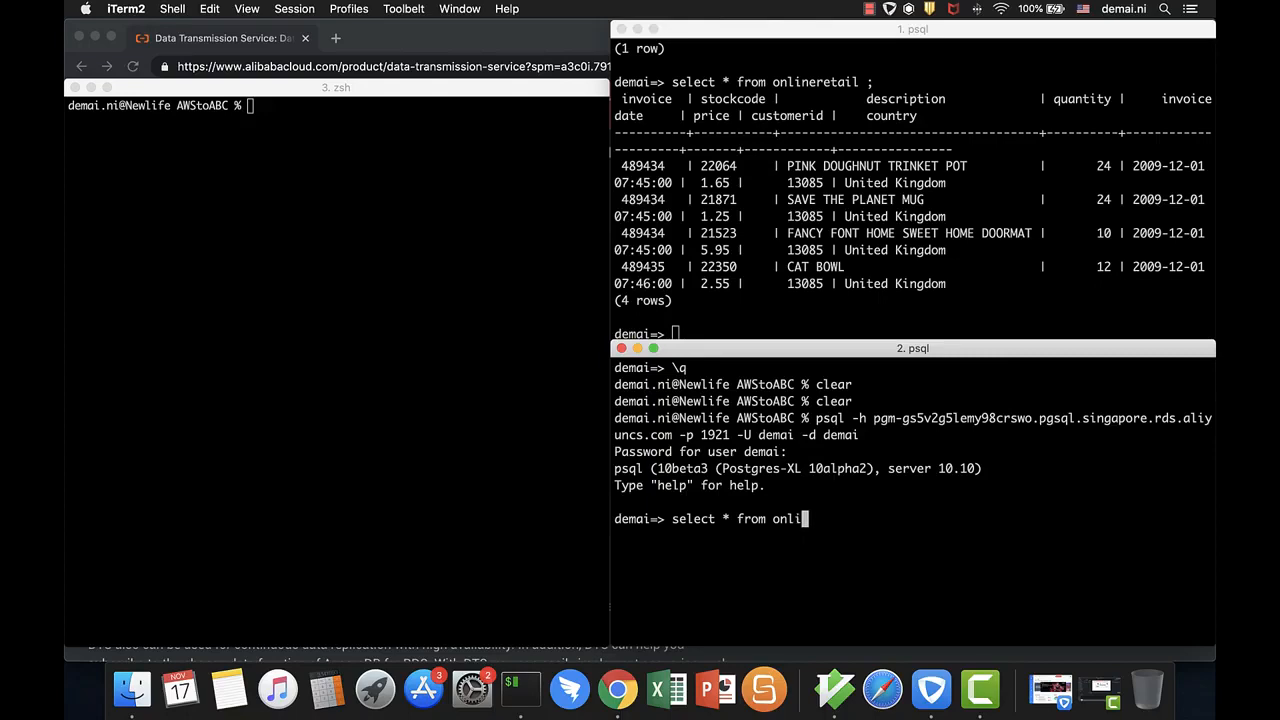
{"action": "type", "text": "eretail;"}
{"action": "key", "text": "Return"}
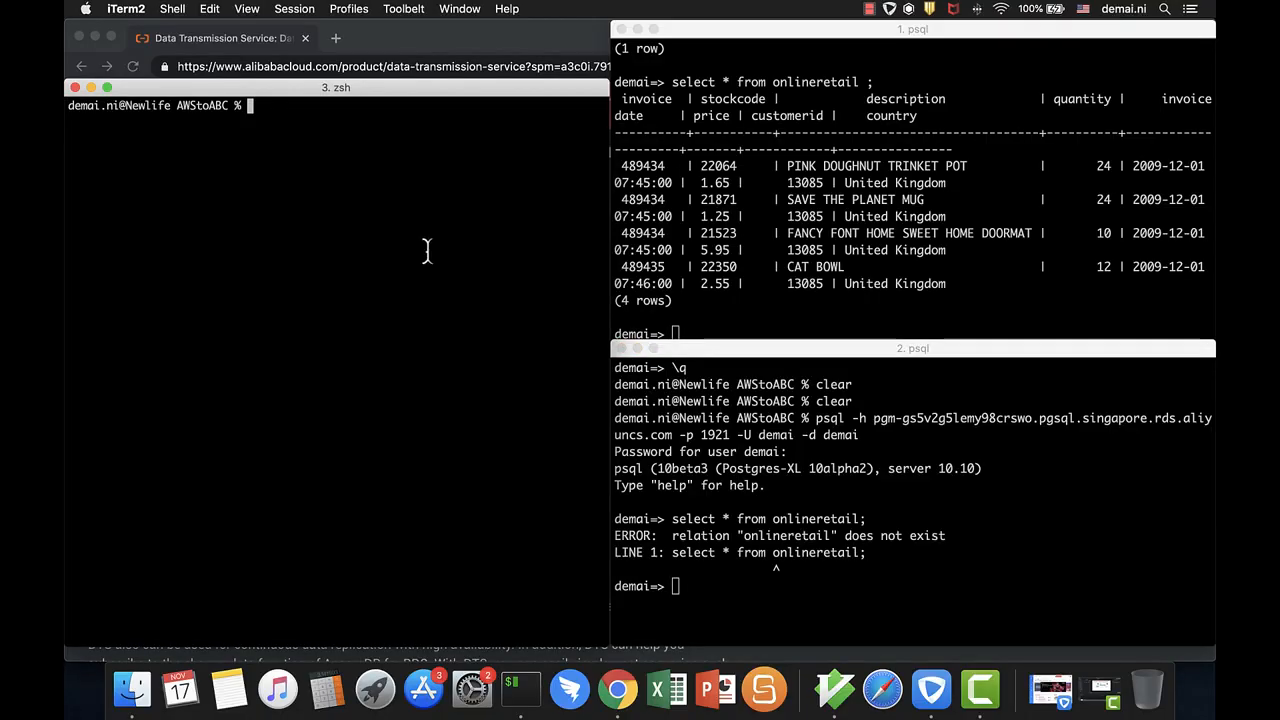
Switch to Chrome, open the Data Transmission Service page from the database utility products, and start purchasing the service
{"action": "left_click", "coordinate": [416, 36]}
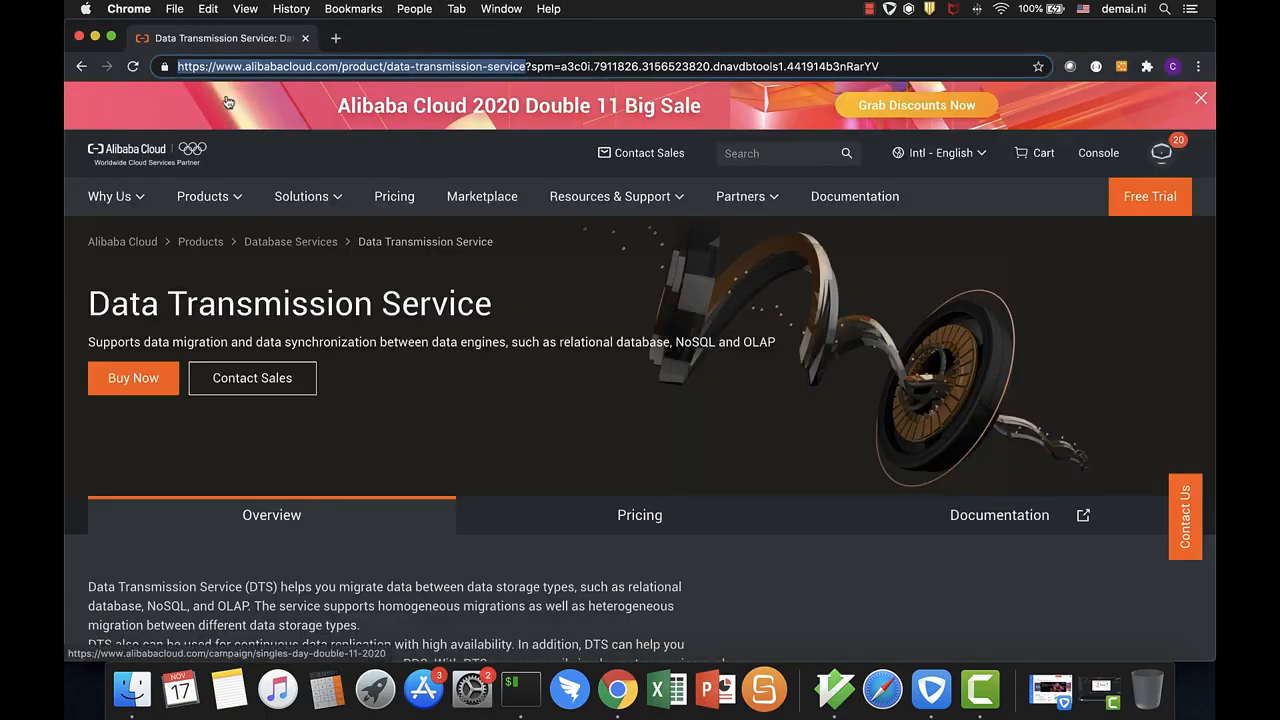
{"action": "mouse_move", "coordinate": [202, 209]}
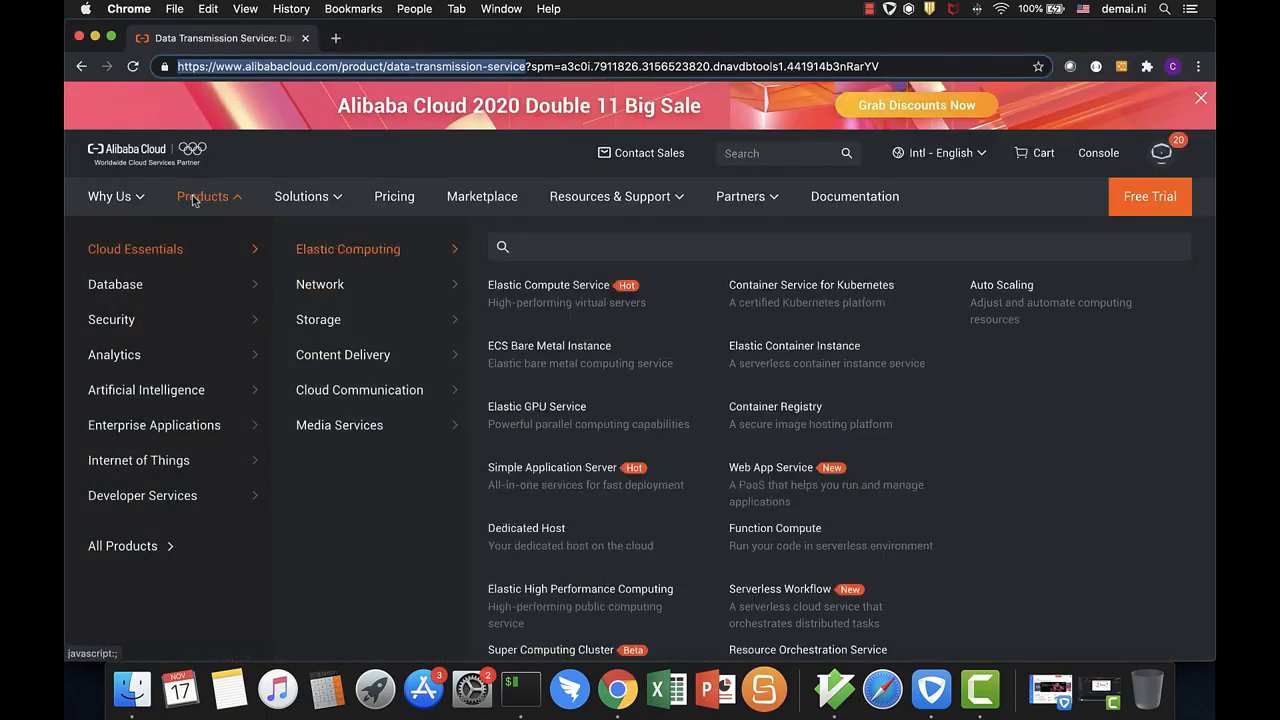
{"action": "mouse_move", "coordinate": [135, 285]}
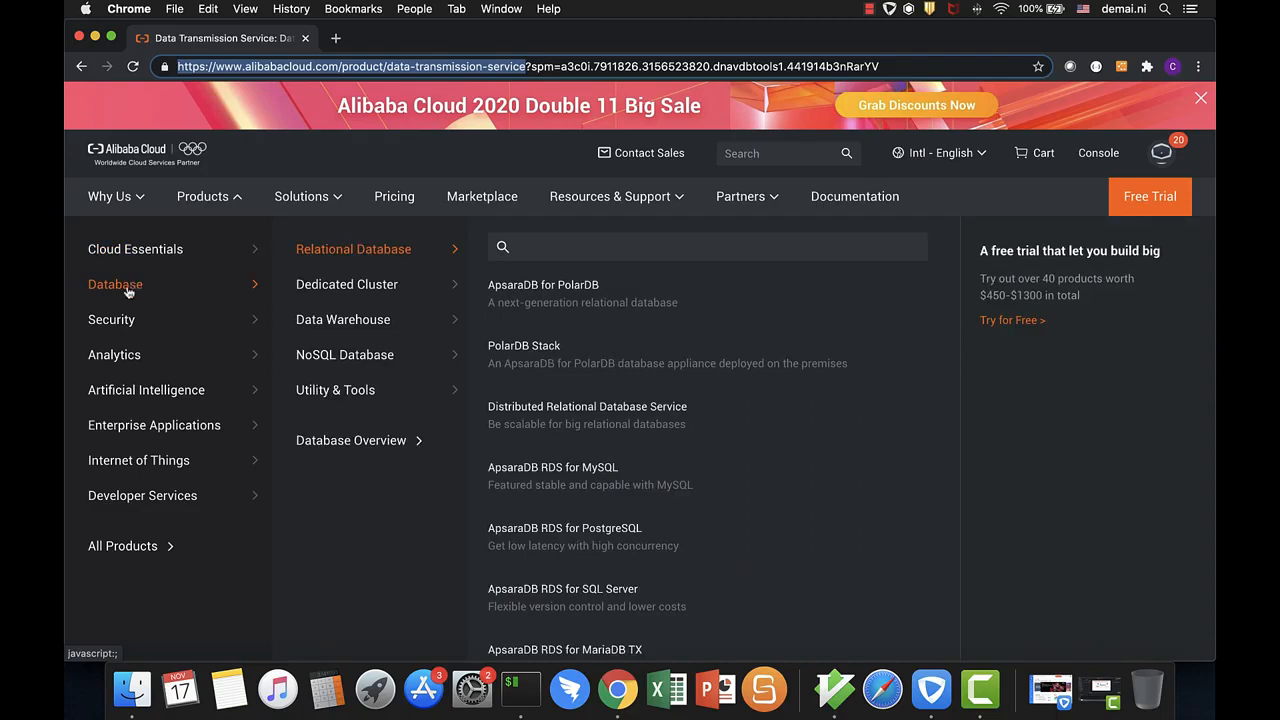
{"action": "mouse_move", "coordinate": [343, 390]}
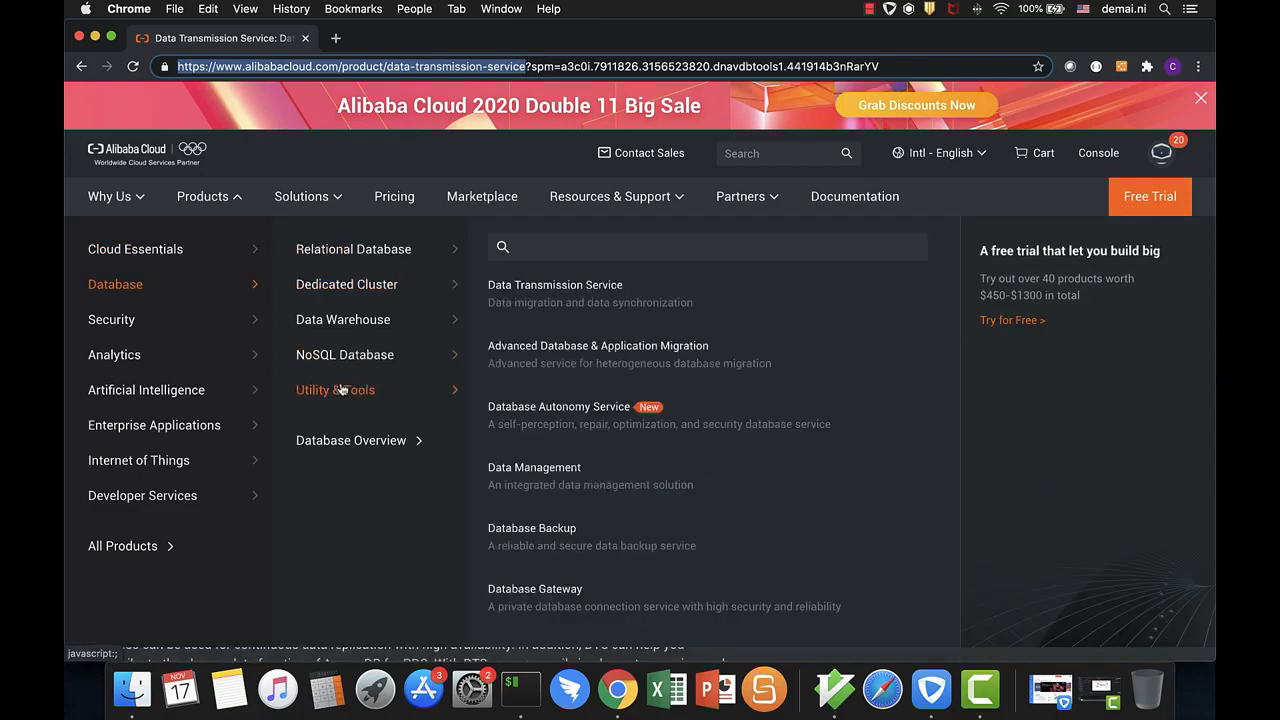
{"action": "left_click", "coordinate": [527, 302]}
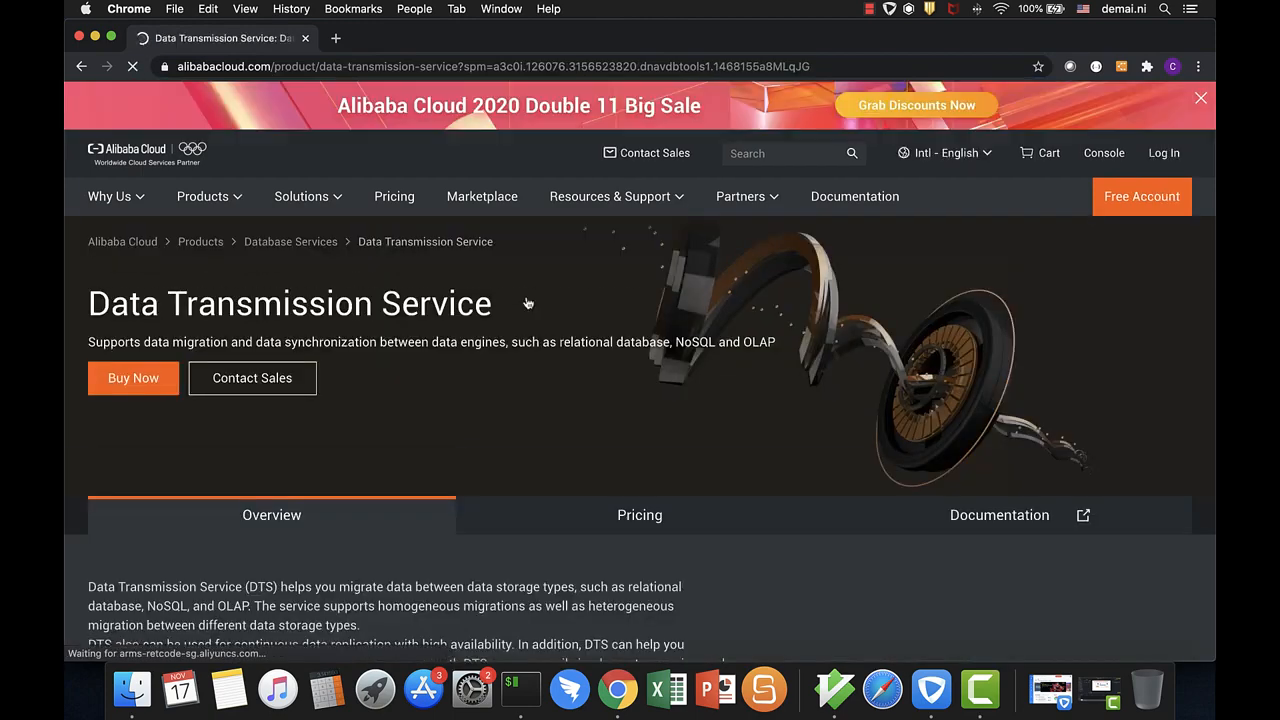
{"action": "left_click", "coordinate": [141, 384]}
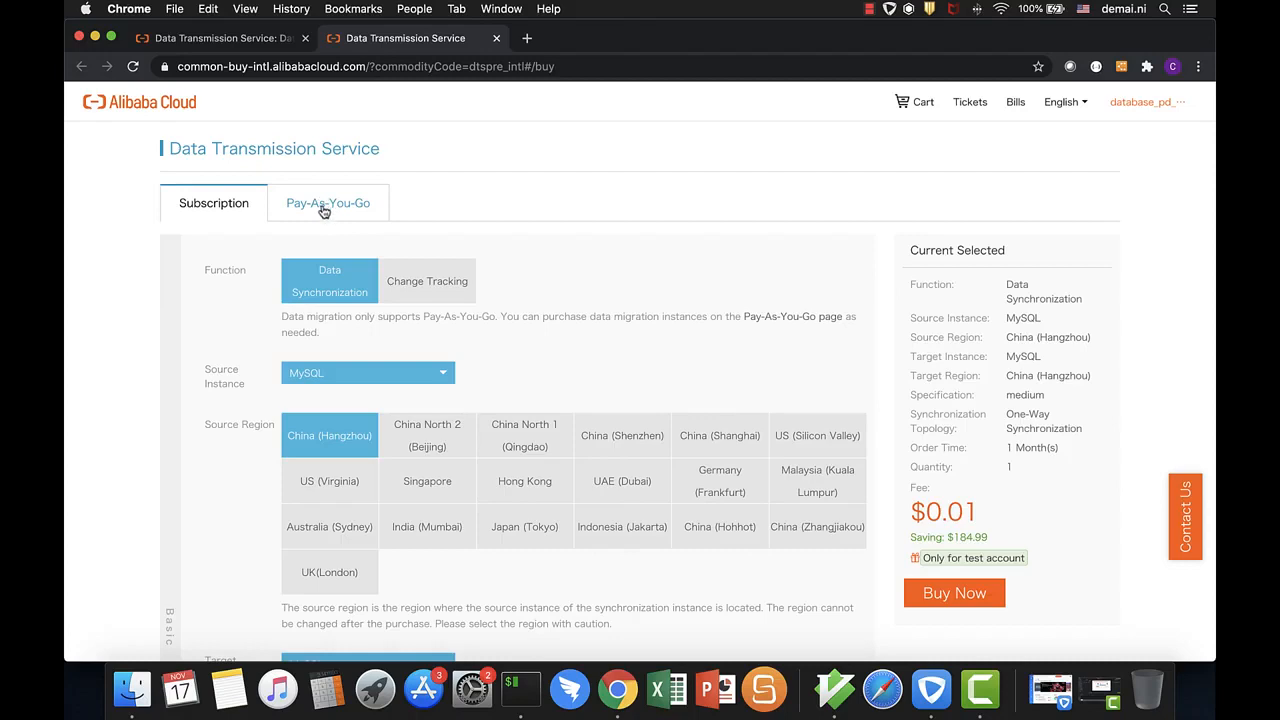
Order a Pay-As-You-Go Data Migration instance in Singapore with the small specification, accepting the service terms and activating it
{"action": "left_click", "coordinate": [324, 210]}
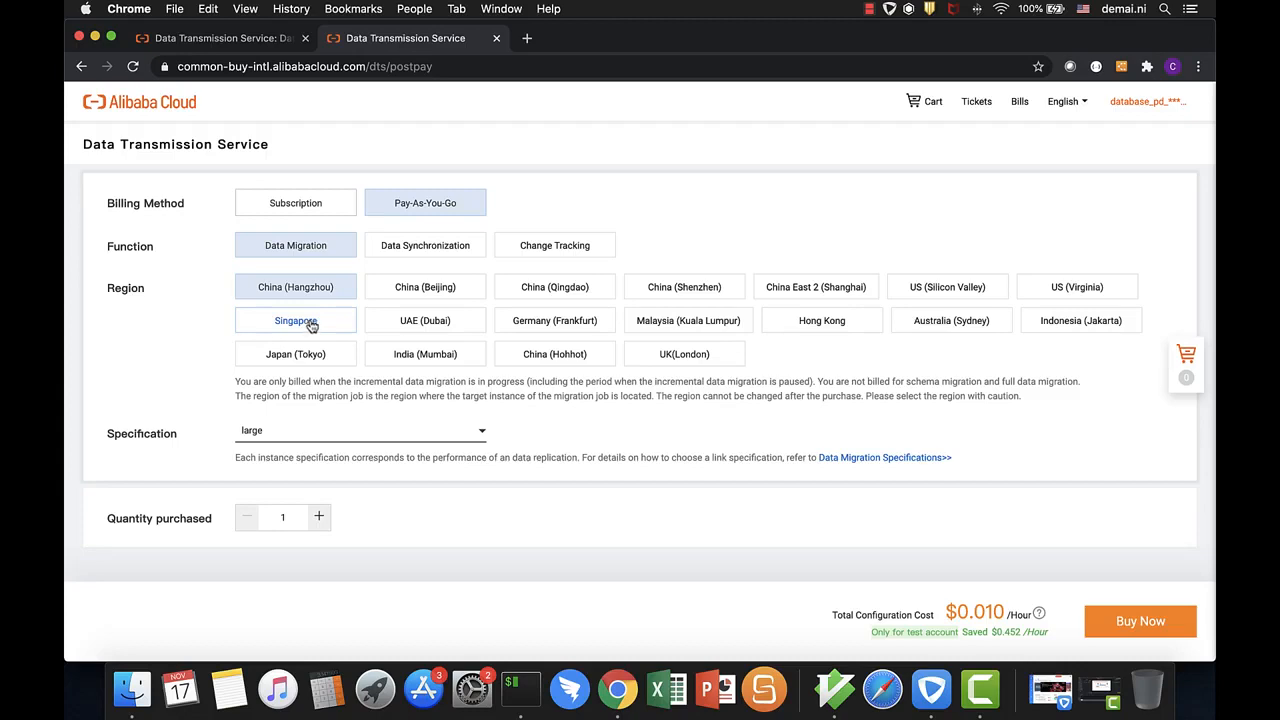
{"action": "left_click", "coordinate": [311, 326]}
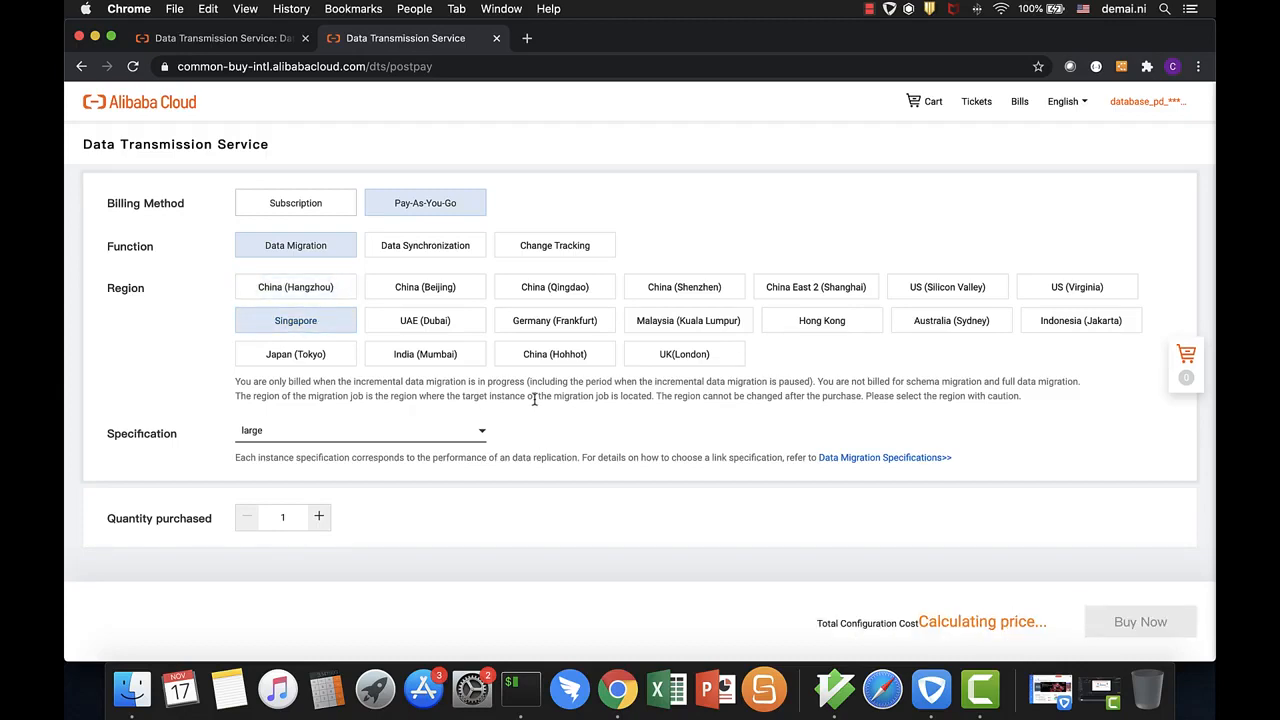
{"action": "scroll", "coordinate": [534, 401], "scroll_direction": "down", "scroll_amount": 1}
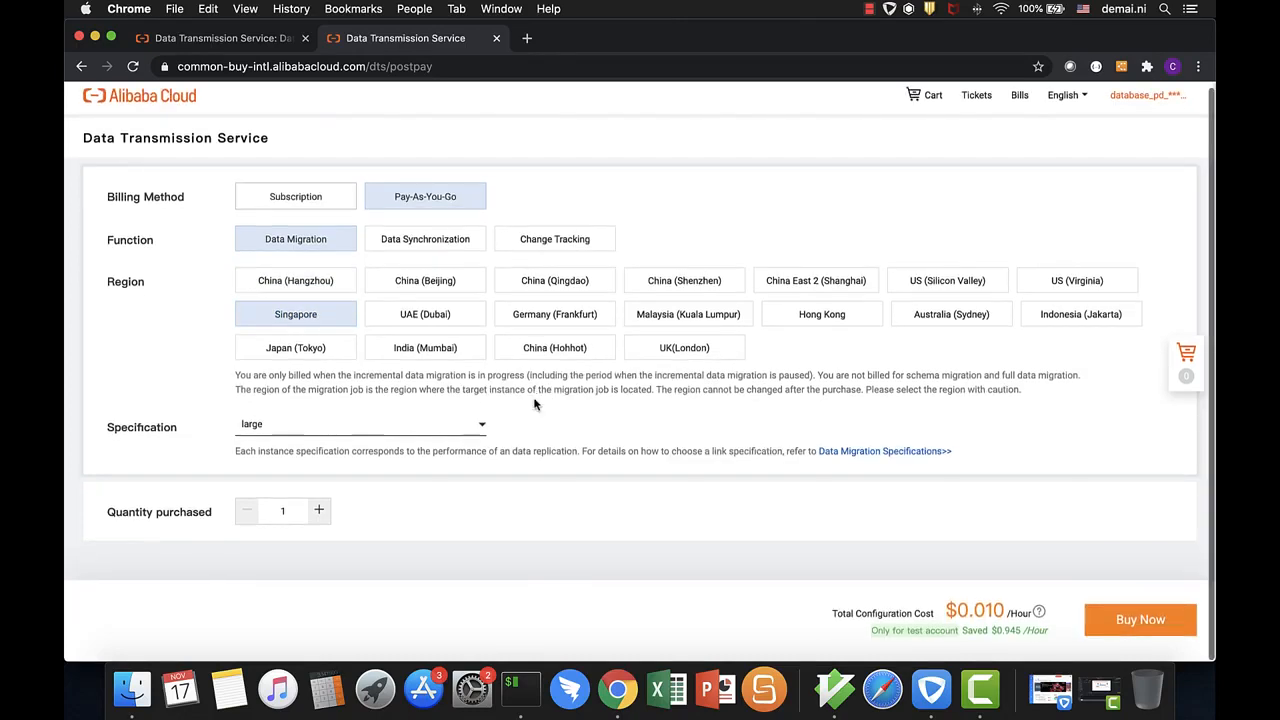
{"action": "left_click", "coordinate": [480, 429]}
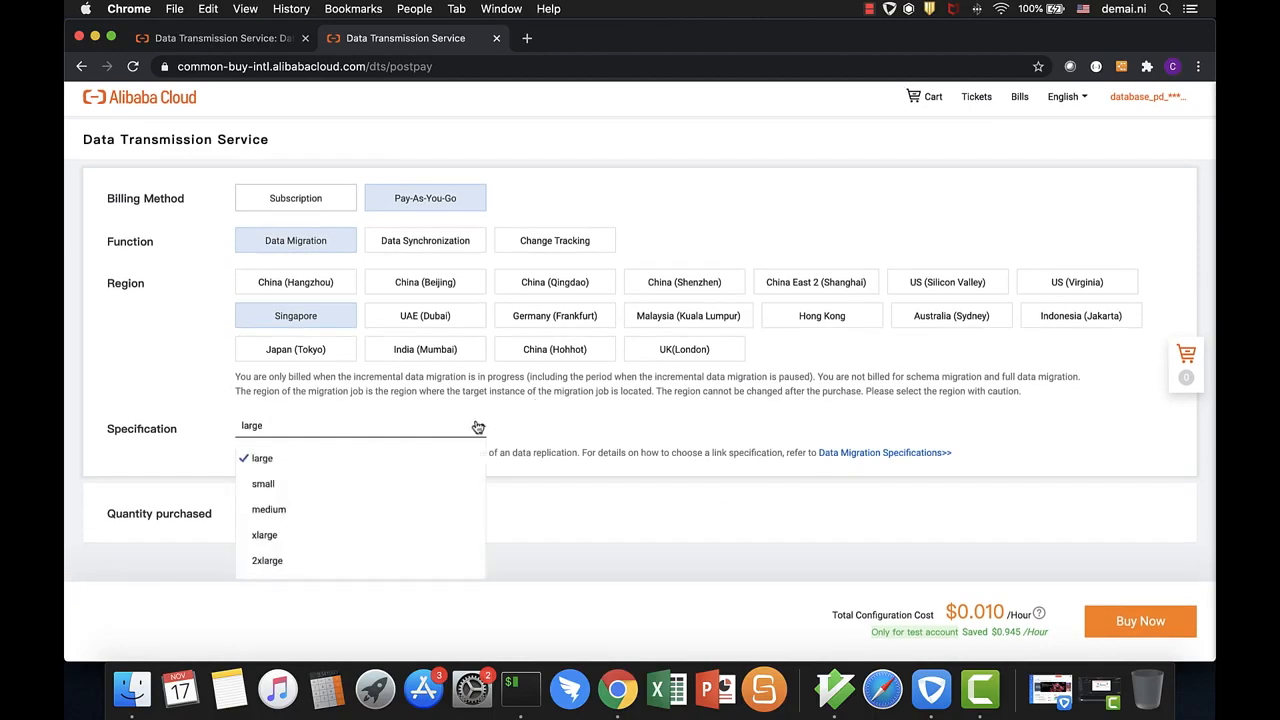
{"action": "left_click", "coordinate": [317, 483]}
{"action": "left_click", "coordinate": [1148, 624]}
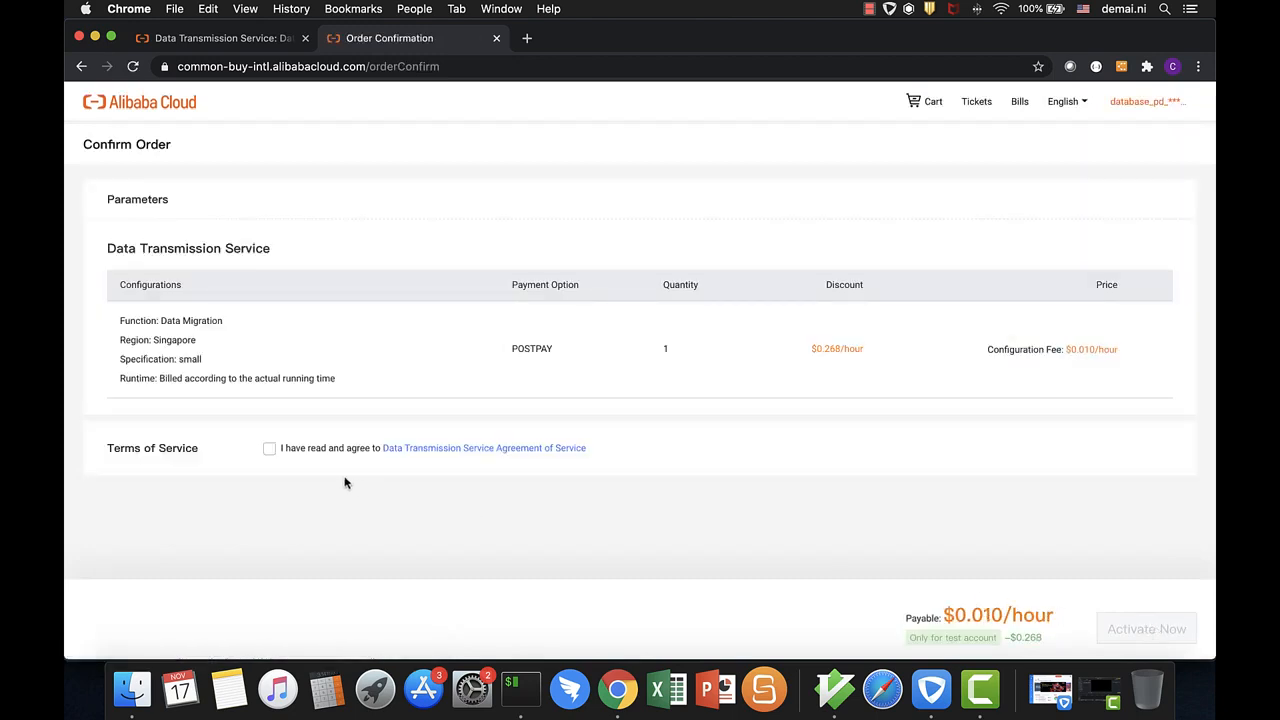
{"action": "left_click", "coordinate": [269, 451]}
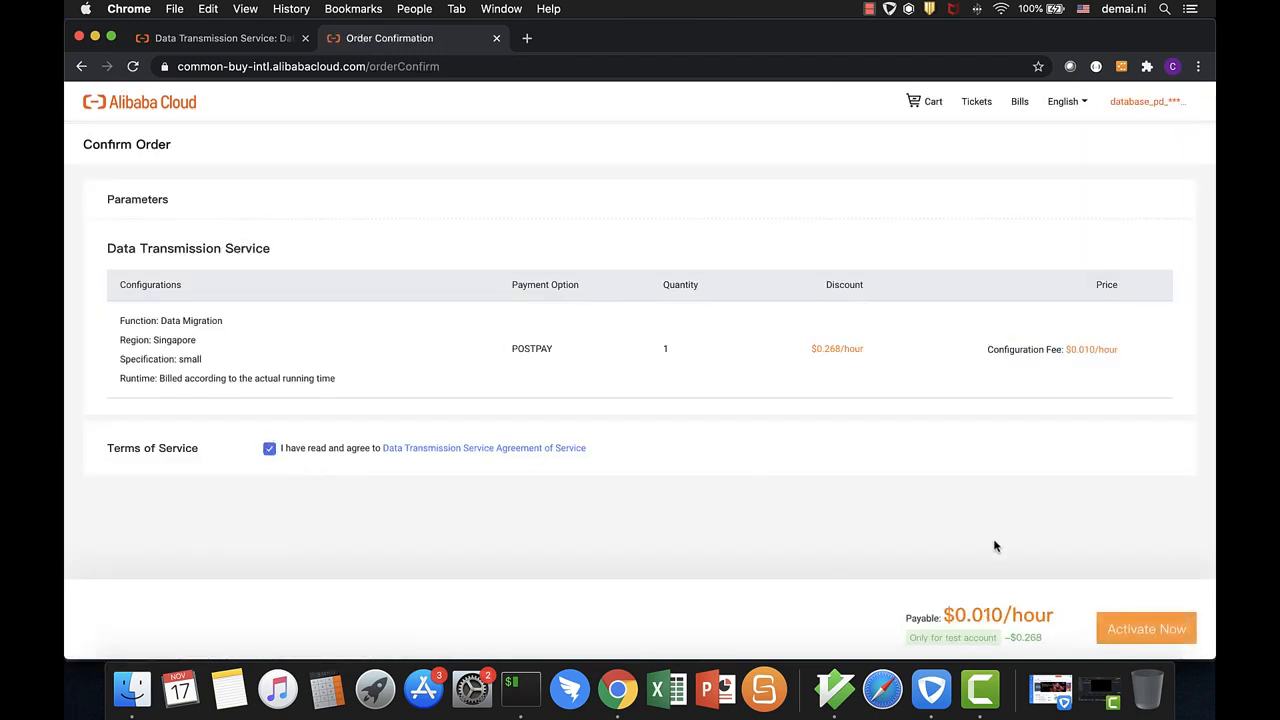
{"action": "left_click", "coordinate": [1150, 630]}
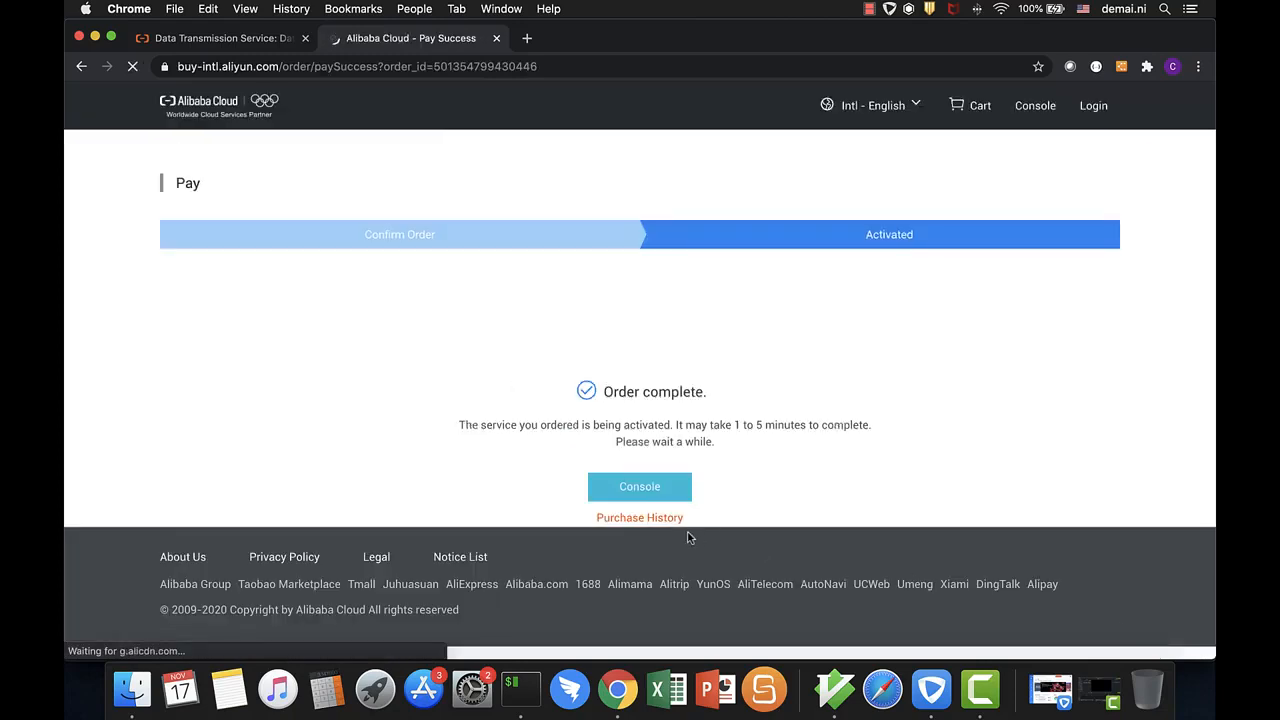
Open the Data Transmission Service console and start a new migration task under Data Migration
{"action": "left_click", "coordinate": [652, 488]}
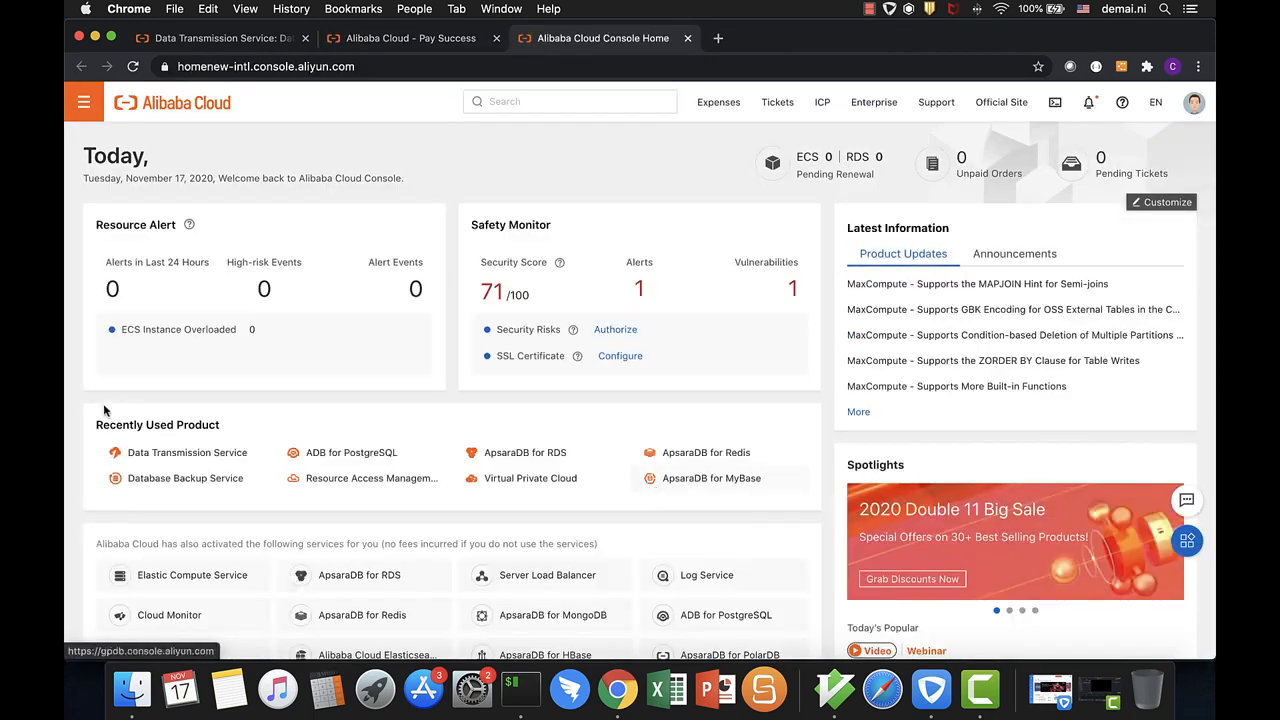
{"action": "left_click", "coordinate": [198, 455]}
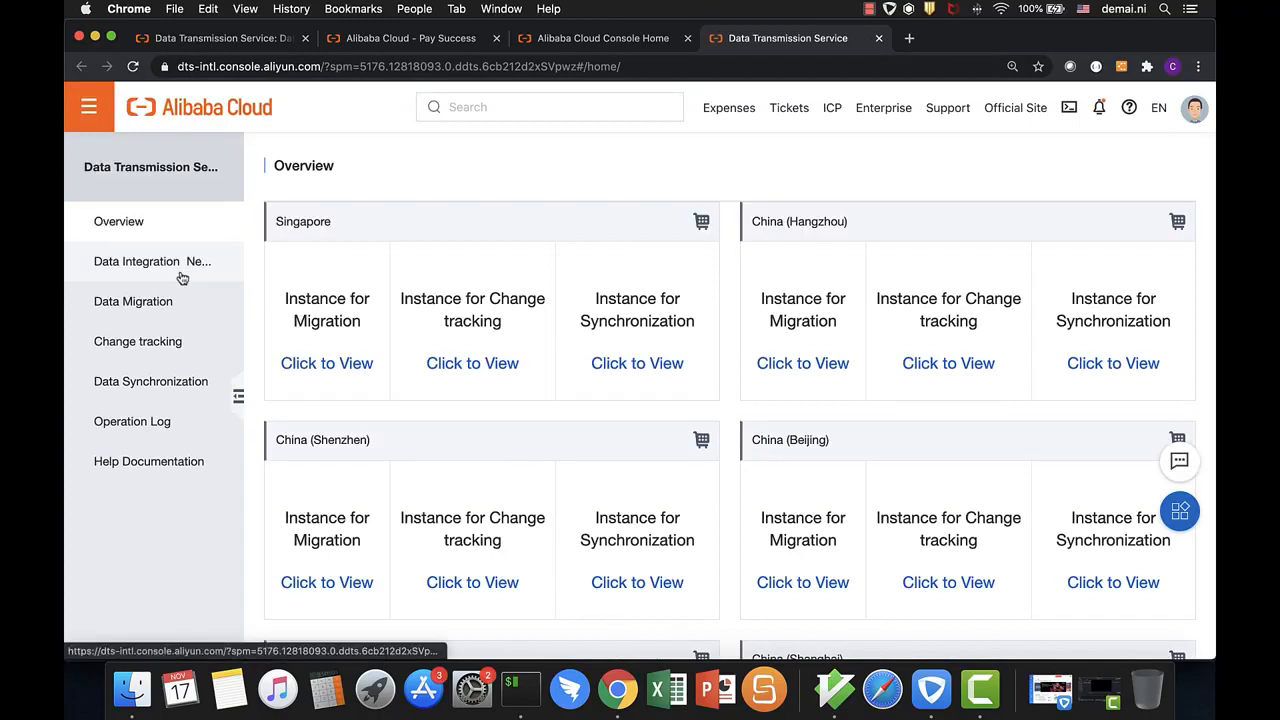
{"action": "left_click", "coordinate": [128, 307]}
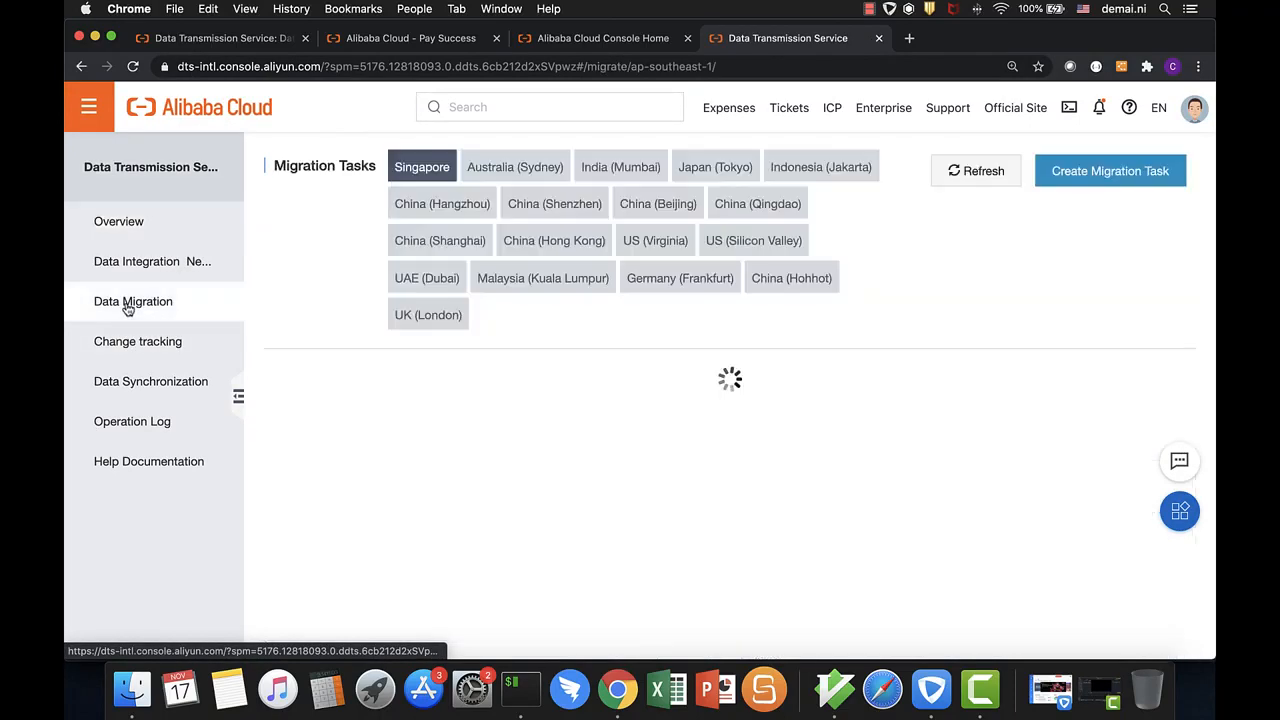
{"action": "left_click", "coordinate": [1146, 175]}
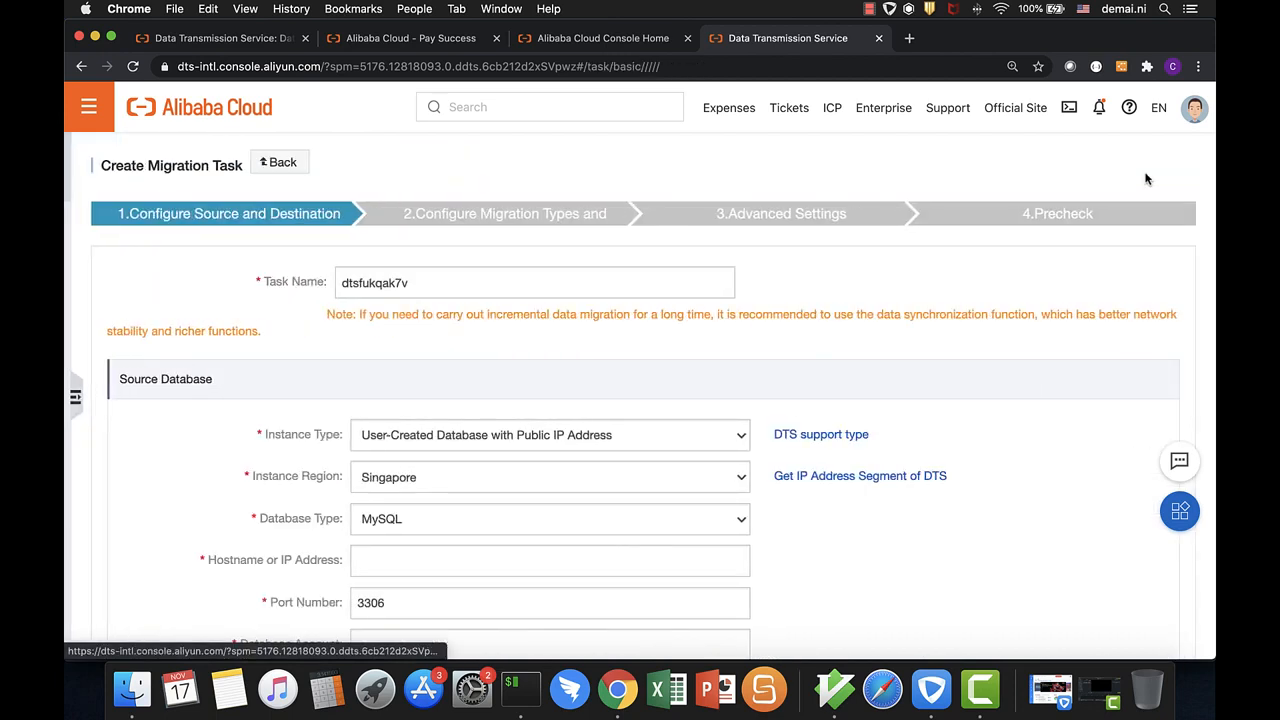
Name the migration task nidm_migrationPG_AWStoABC and set the source database type to PostgreSQL
{"action": "triple_click", "coordinate": [467, 284]}
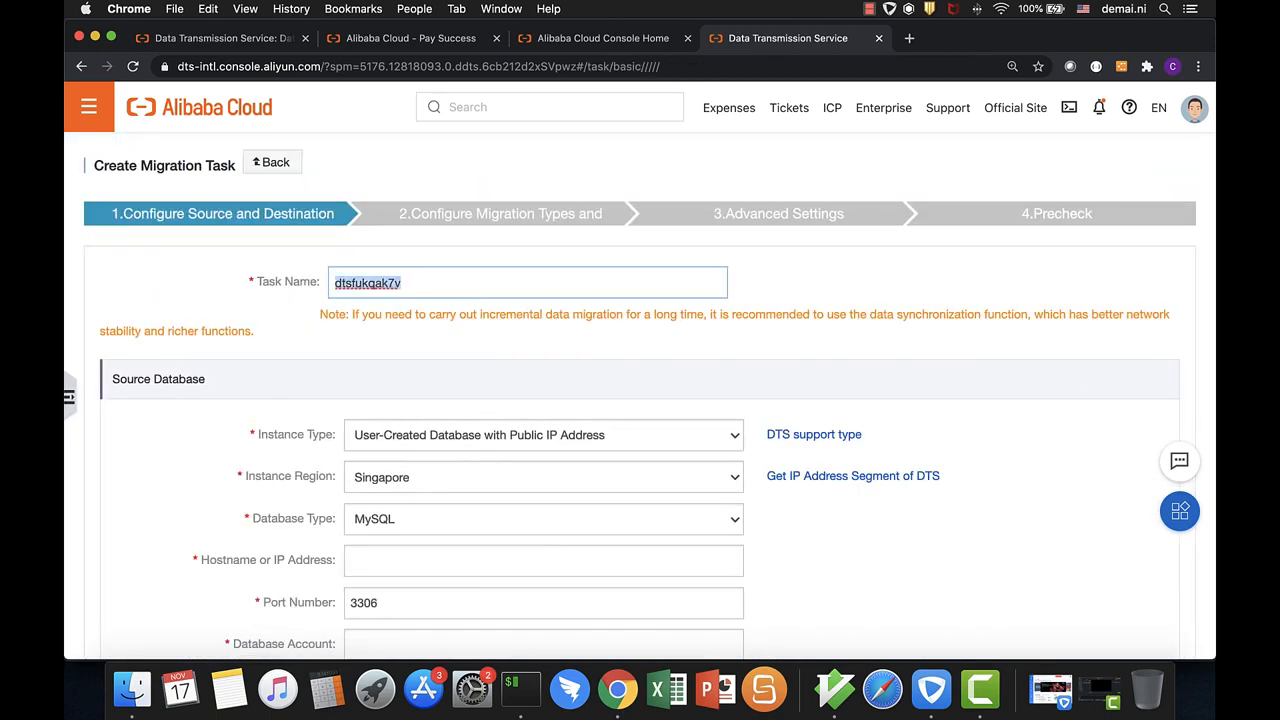
{"action": "type", "text": "nidm_migrationPG_AWStoABC"}
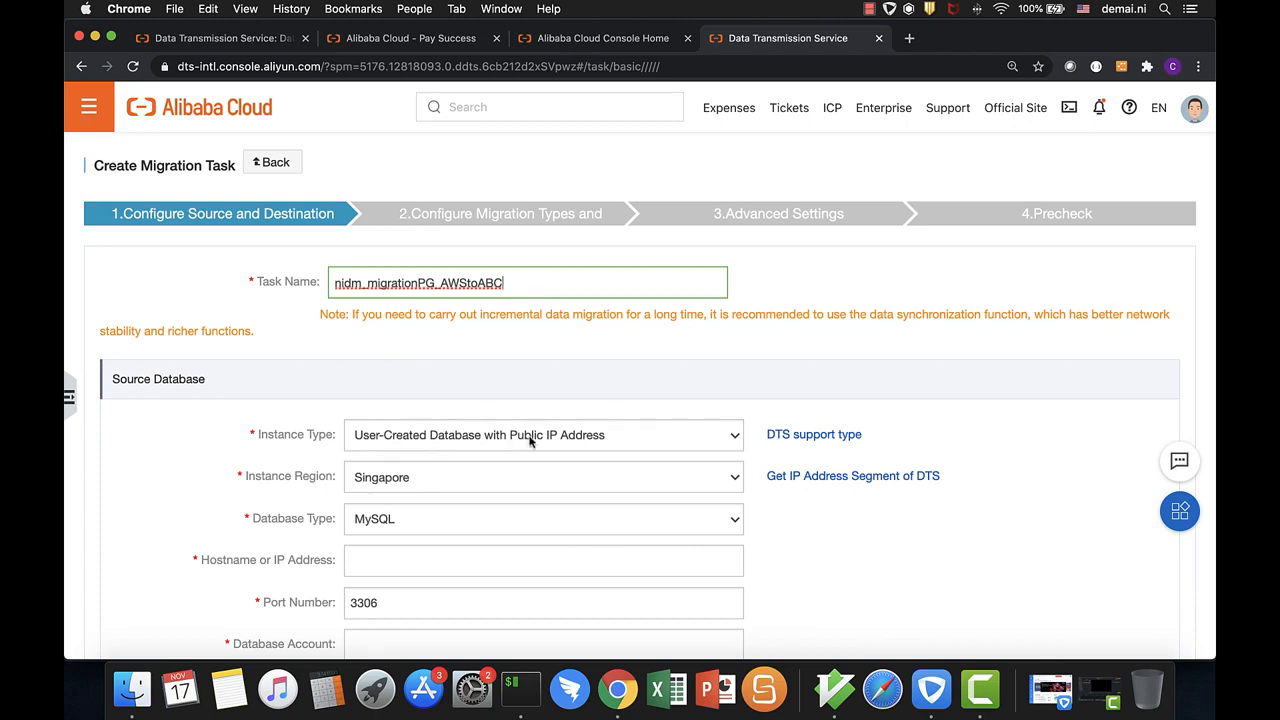
{"action": "left_click", "coordinate": [428, 526]}
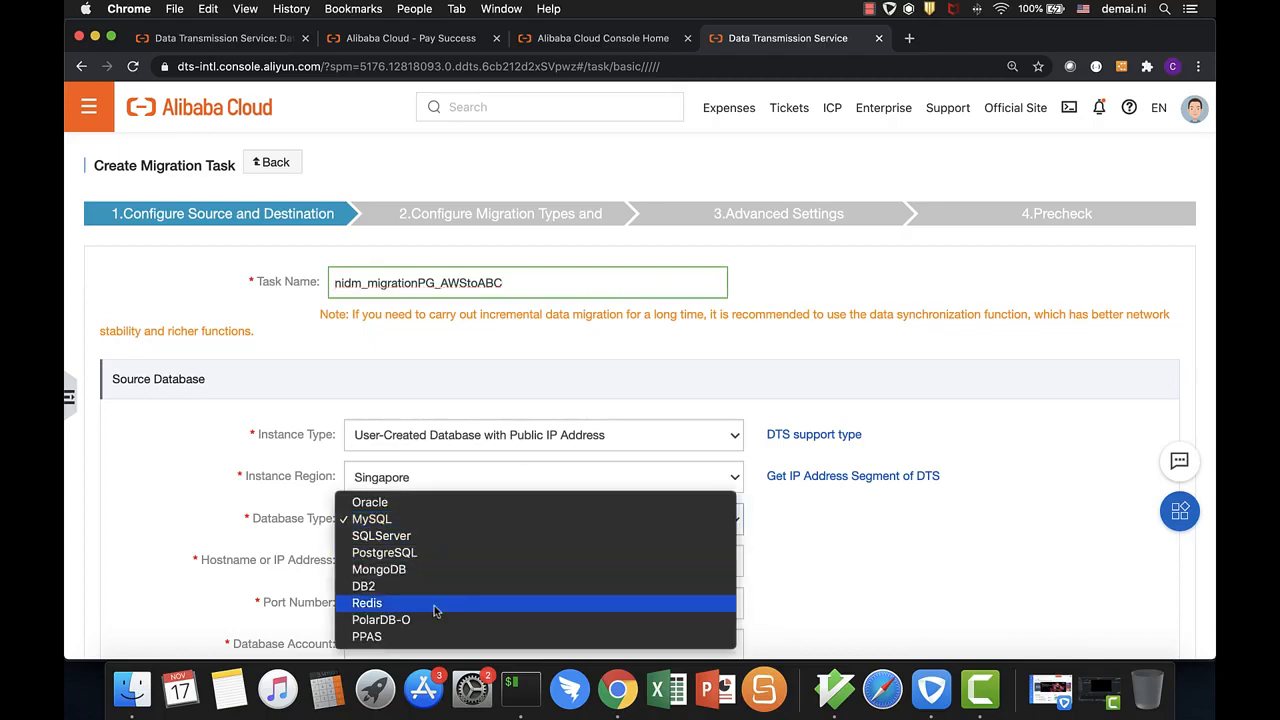
{"action": "left_click", "coordinate": [400, 556]}
{"action": "scroll", "coordinate": [365, 420], "scroll_direction": "down", "scroll_amount": 1}
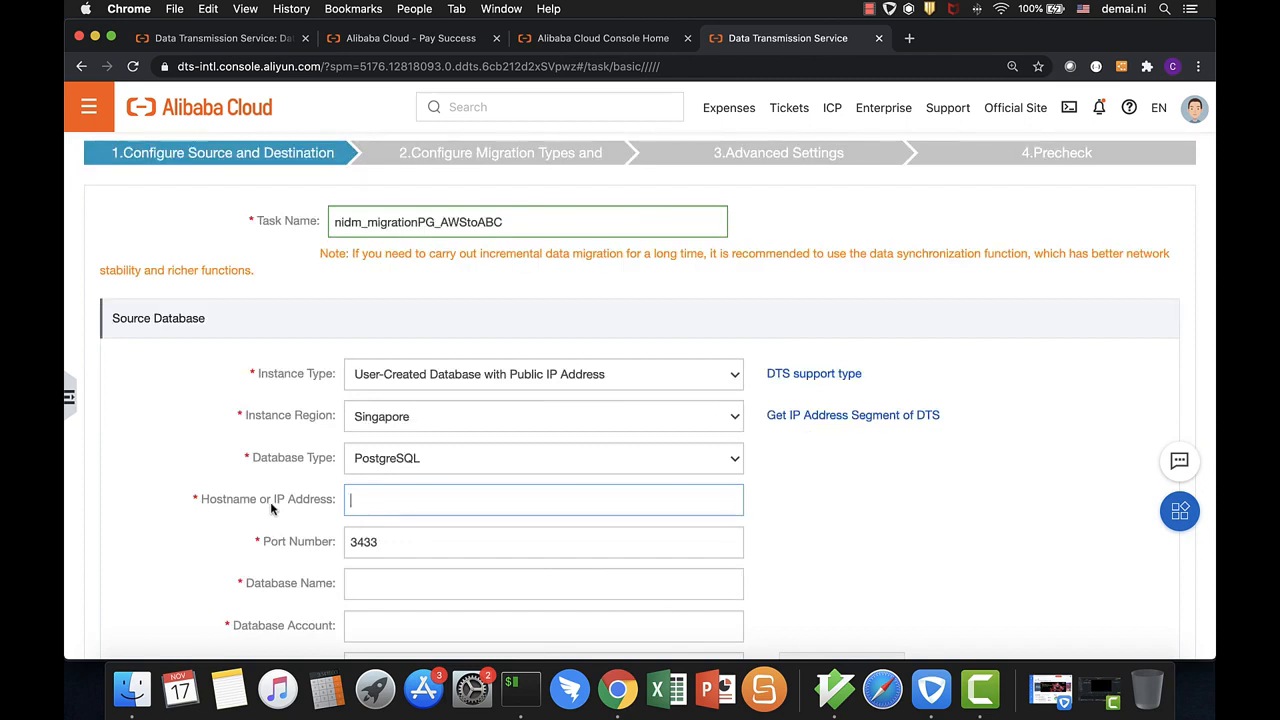
Copy the AWS hostname from the psql command in iTerm2 and set it as the source hostname: nidmpg-sgp-aws.cpglixszn4d2.ap-southeast-1.rds.amazonaws.com
{"action": "left_click", "coordinate": [521, 690]}
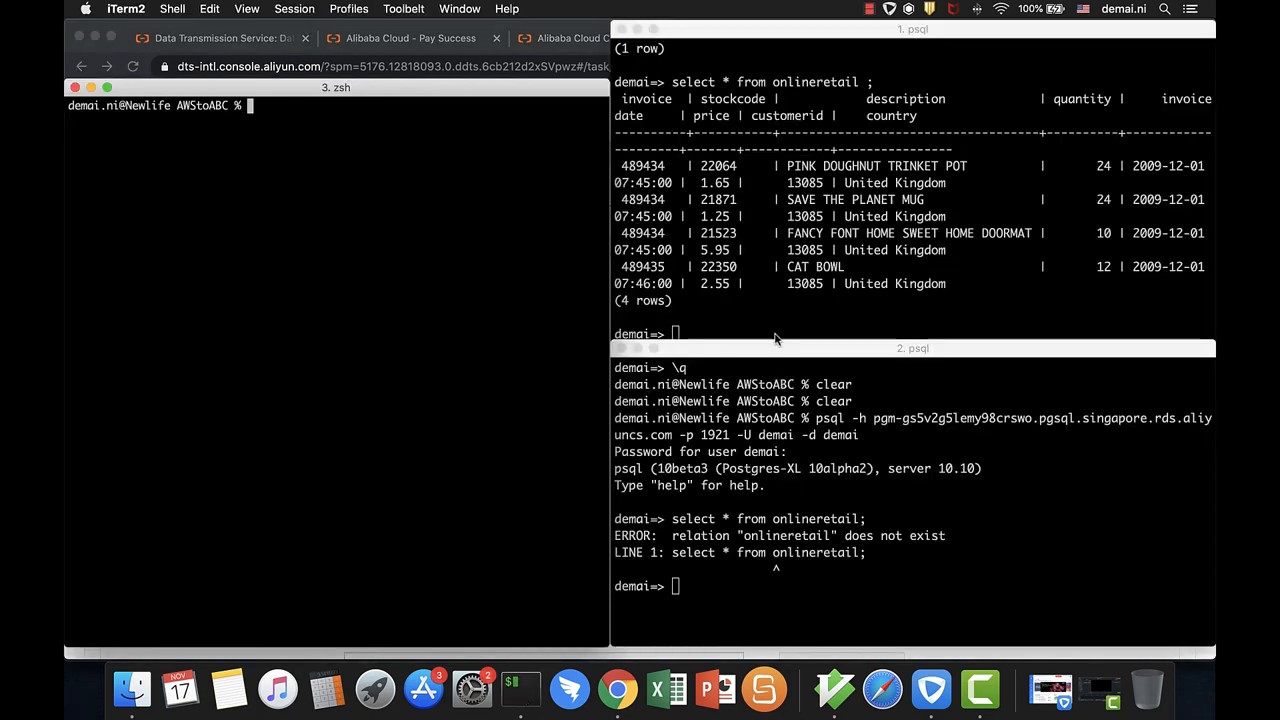
{"action": "left_click", "coordinate": [775, 289]}
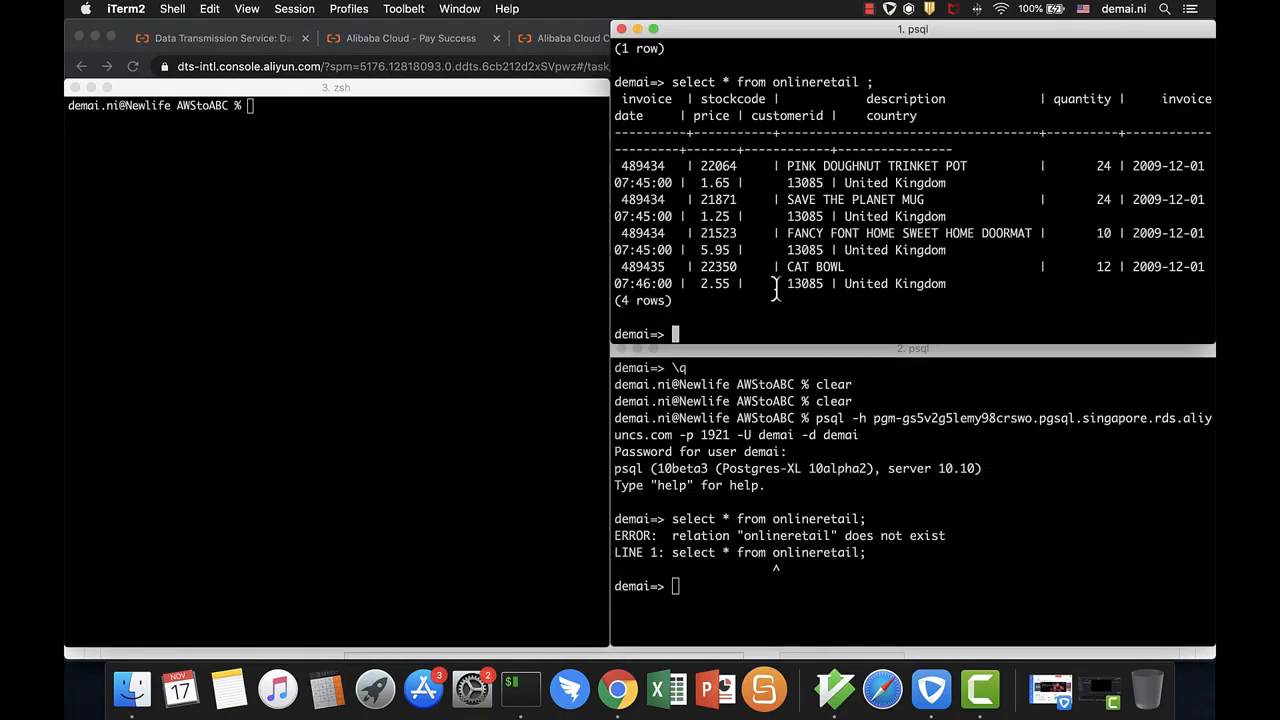
{"action": "scroll", "coordinate": [843, 193], "scroll_direction": "up", "scroll_amount": 5}
{"action": "scroll", "coordinate": [843, 193], "scroll_direction": "up", "scroll_amount": 2}
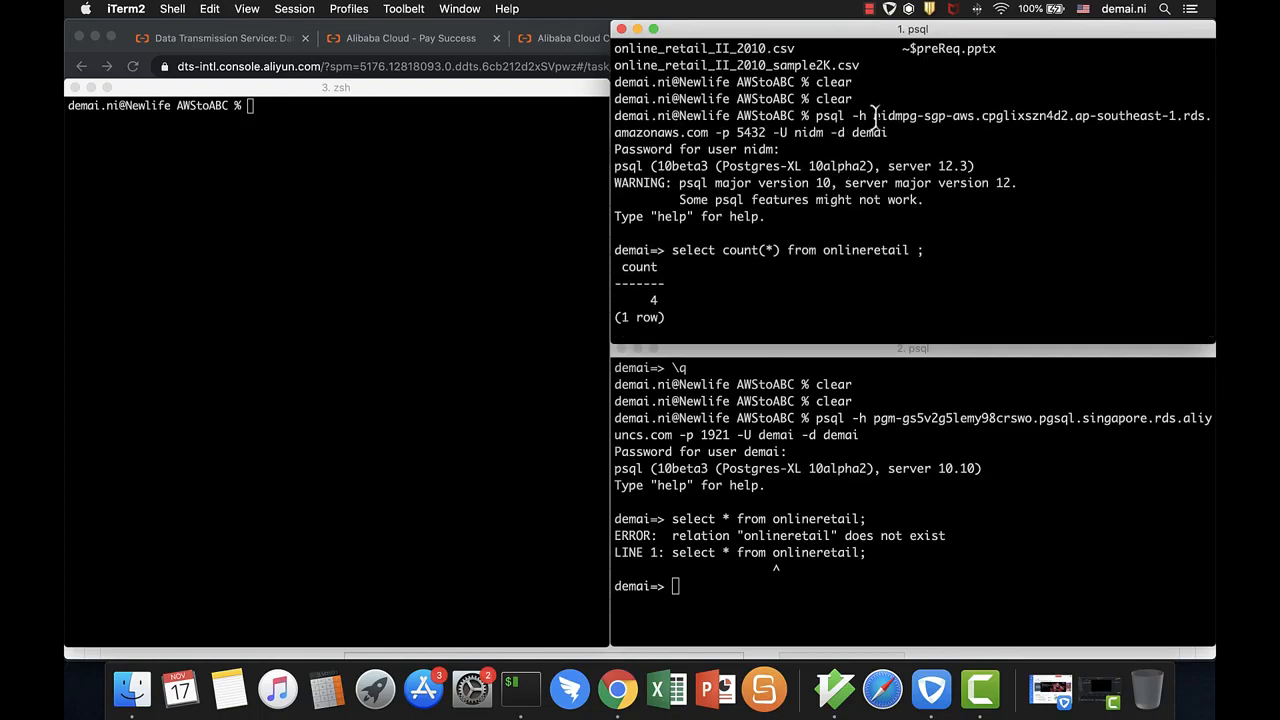
{"action": "double_click", "coordinate": [875, 115]}
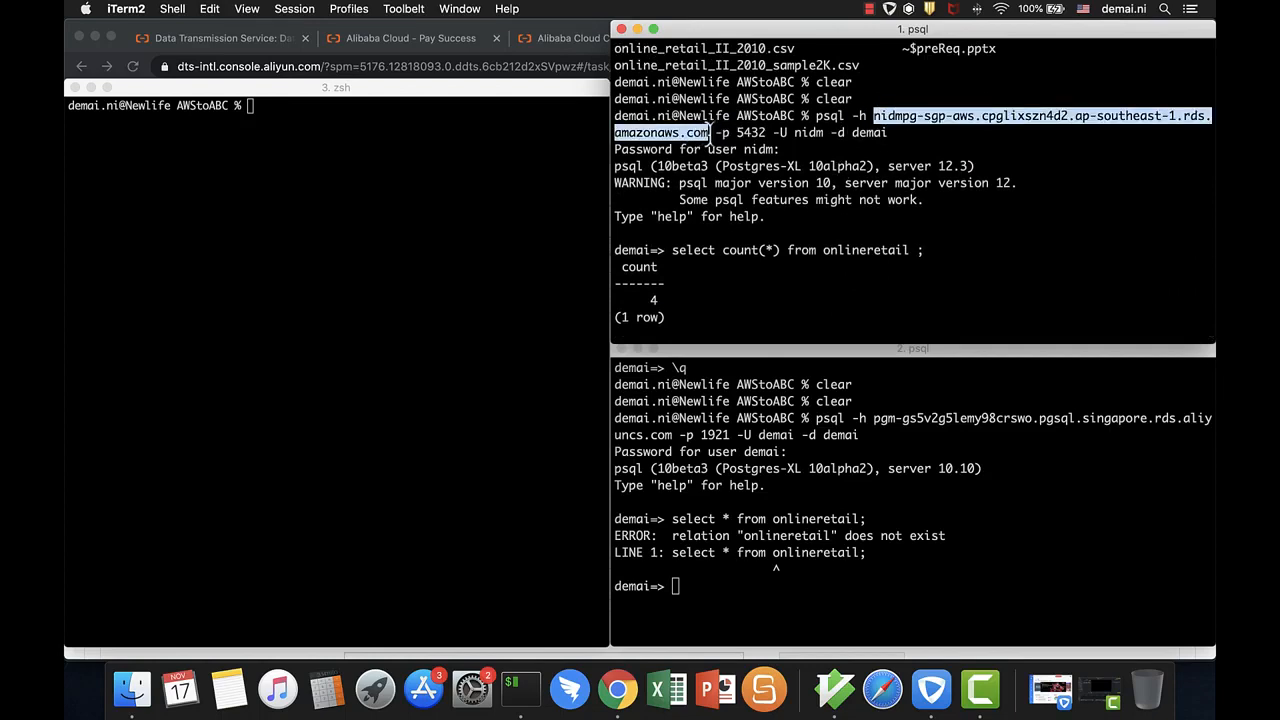
{"action": "key", "text": "super+c"}
{"action": "key", "text": "super+Tab"}
{"action": "left_click", "coordinate": [444, 497]}
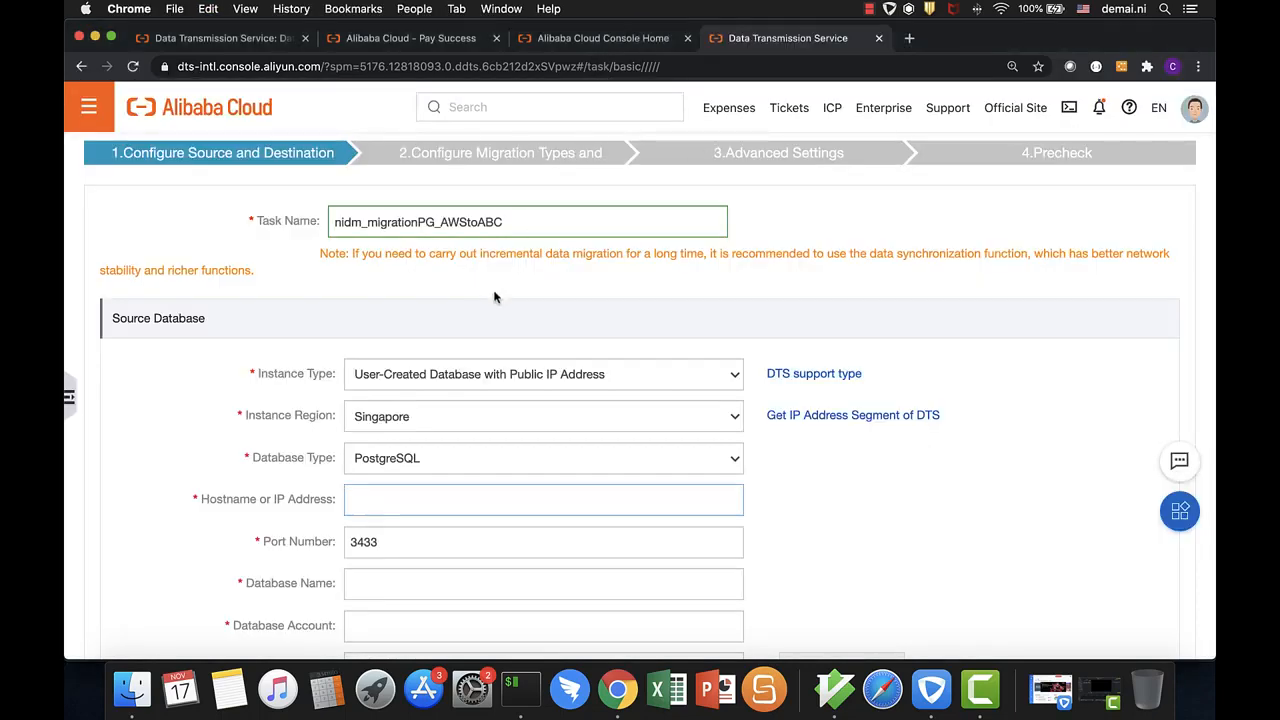
{"action": "key", "text": "super+v"}
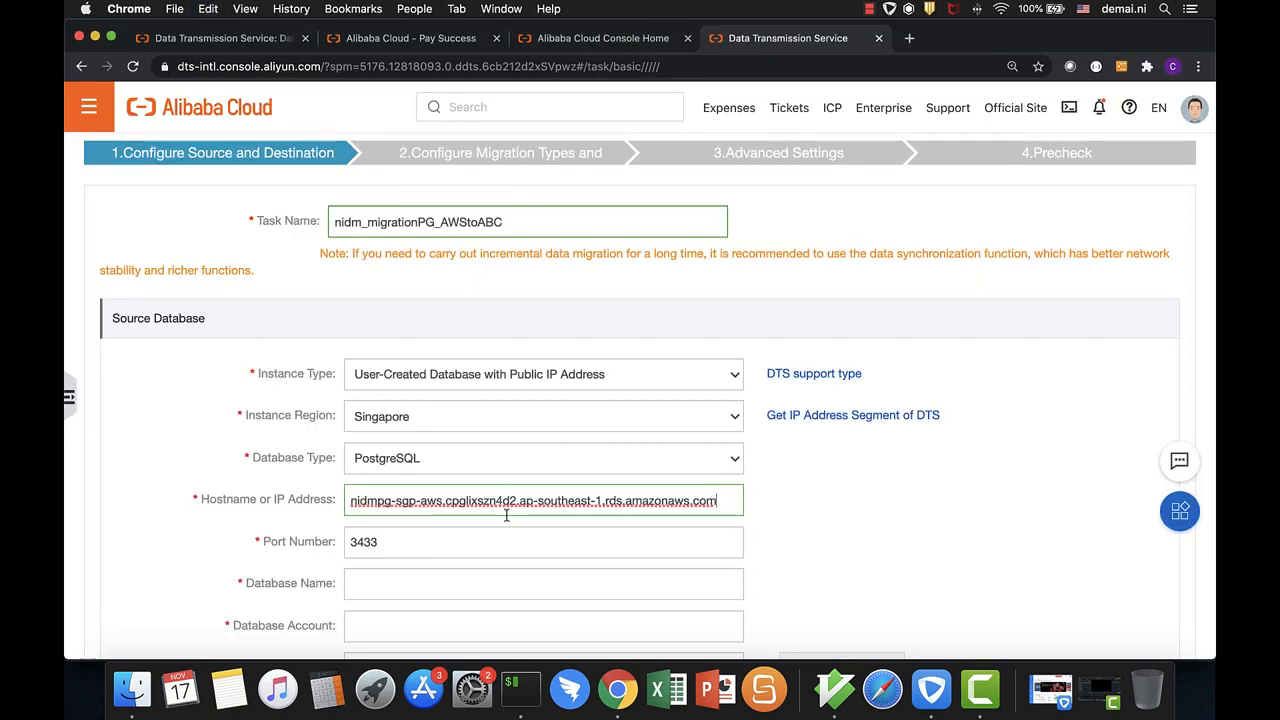
Copy the port from the AWS psql command in iTerm2 and set the source database's port number to 5432
{"action": "key", "text": "super+Tab"}
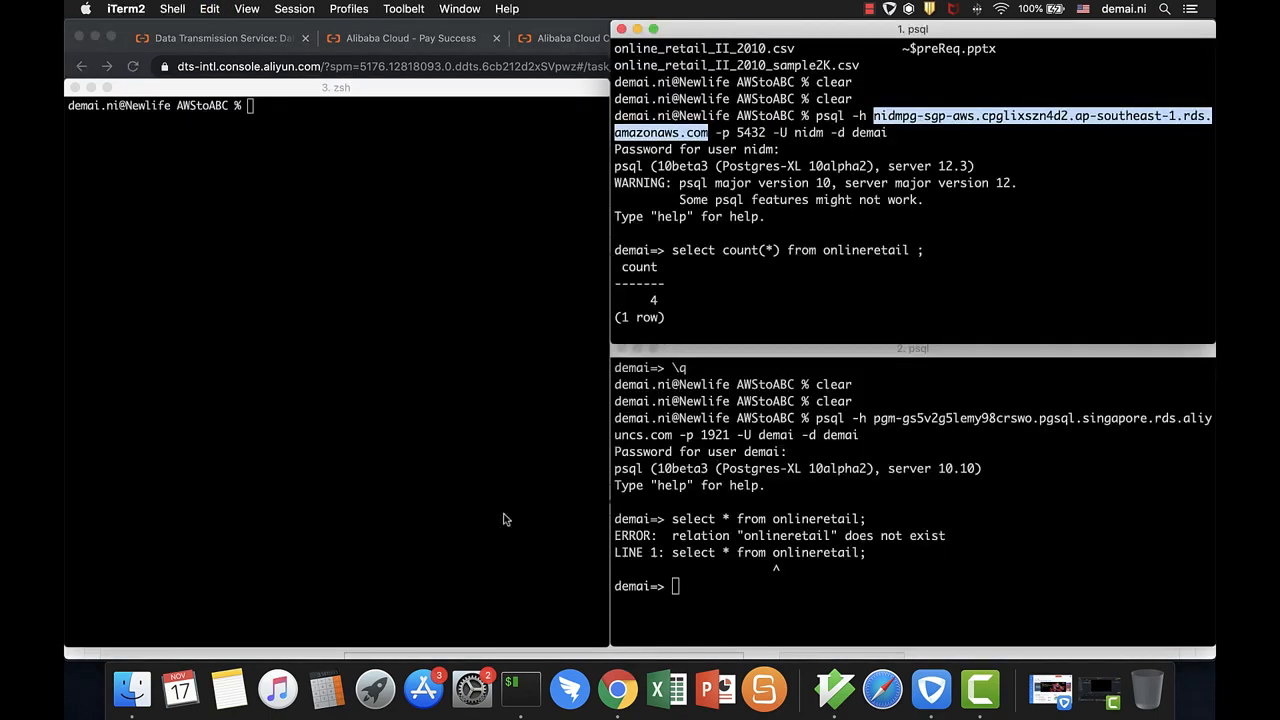
{"action": "left_click", "coordinate": [742, 132]}
{"action": "double_click", "coordinate": [745, 132]}
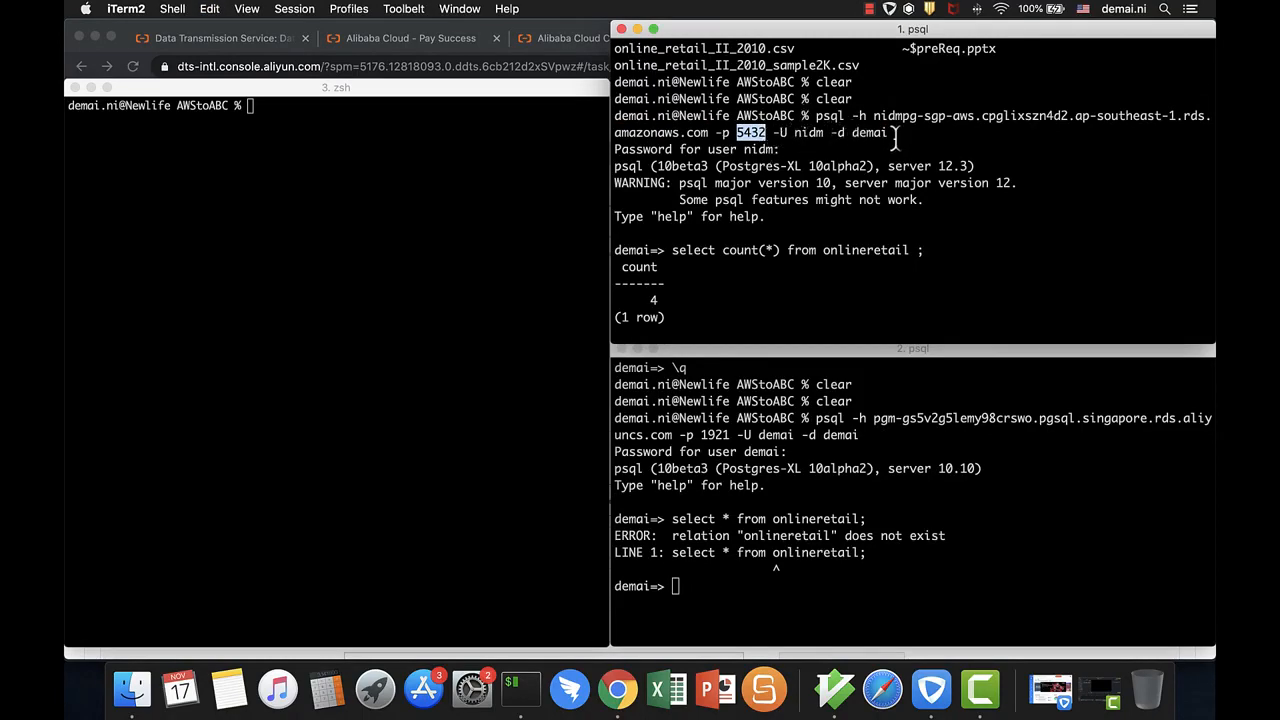
{"action": "key", "text": "super+Tab"}
{"action": "left_click", "coordinate": [405, 544]}
{"action": "key", "text": "super+a"}
{"action": "key", "text": "super+v"}
Set the source database name to demai and the account to nidm, and enter the database password
{"action": "left_click", "coordinate": [386, 582]}
{"action": "type", "text": "demai"}
{"action": "key", "text": "Tab"}
{"action": "type", "text": "nidm"}
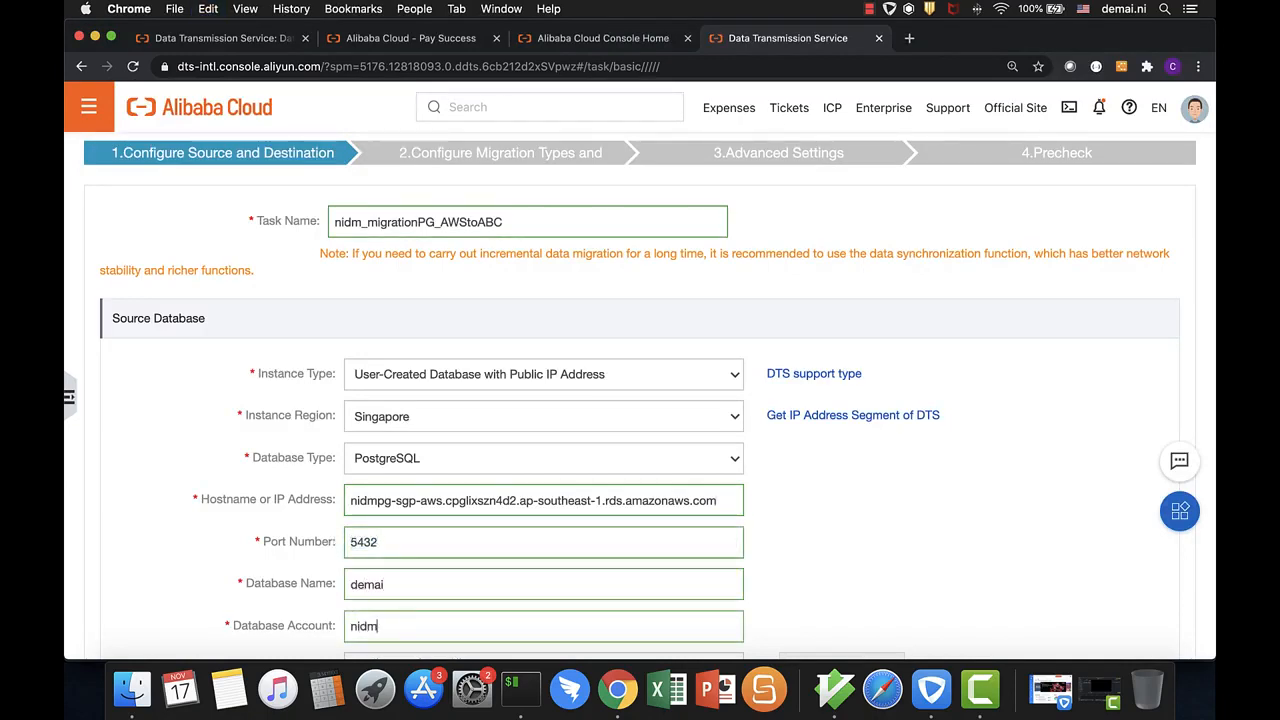
{"action": "scroll", "coordinate": [515, 521], "scroll_direction": "down", "scroll_amount": 4}
{"action": "left_click", "coordinate": [459, 497]}
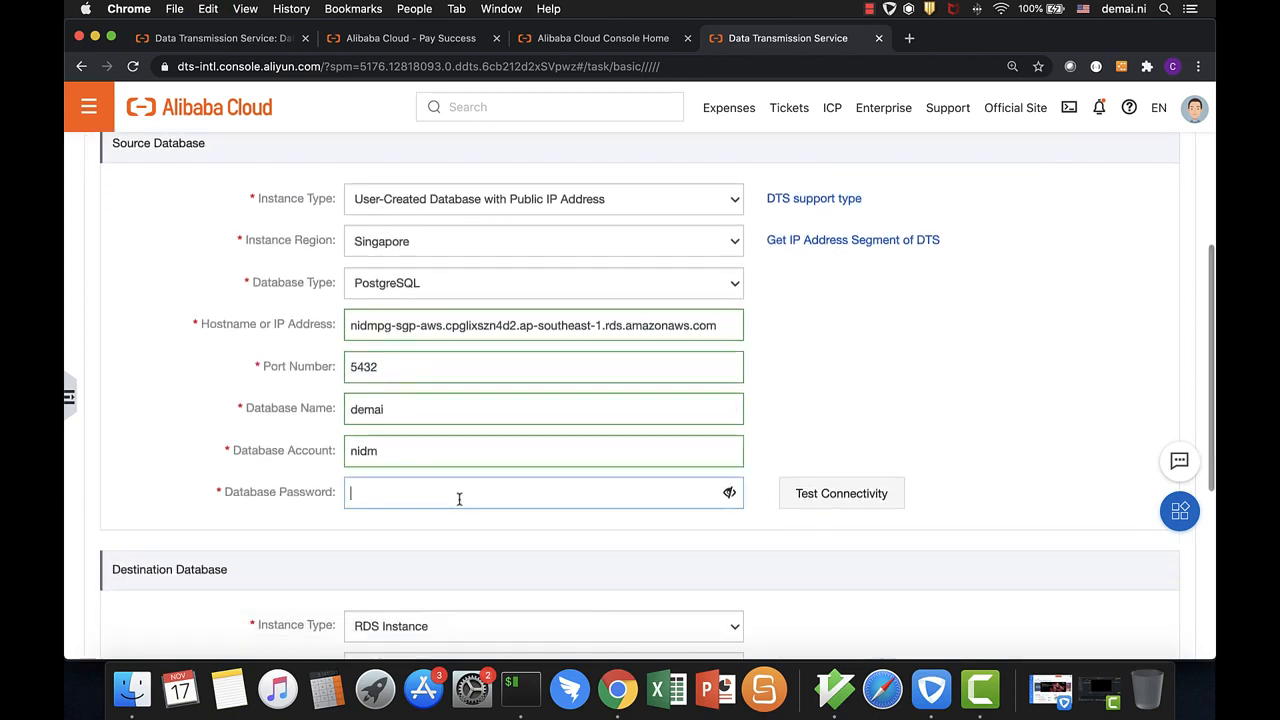
{"action": "type", "text": "•"}
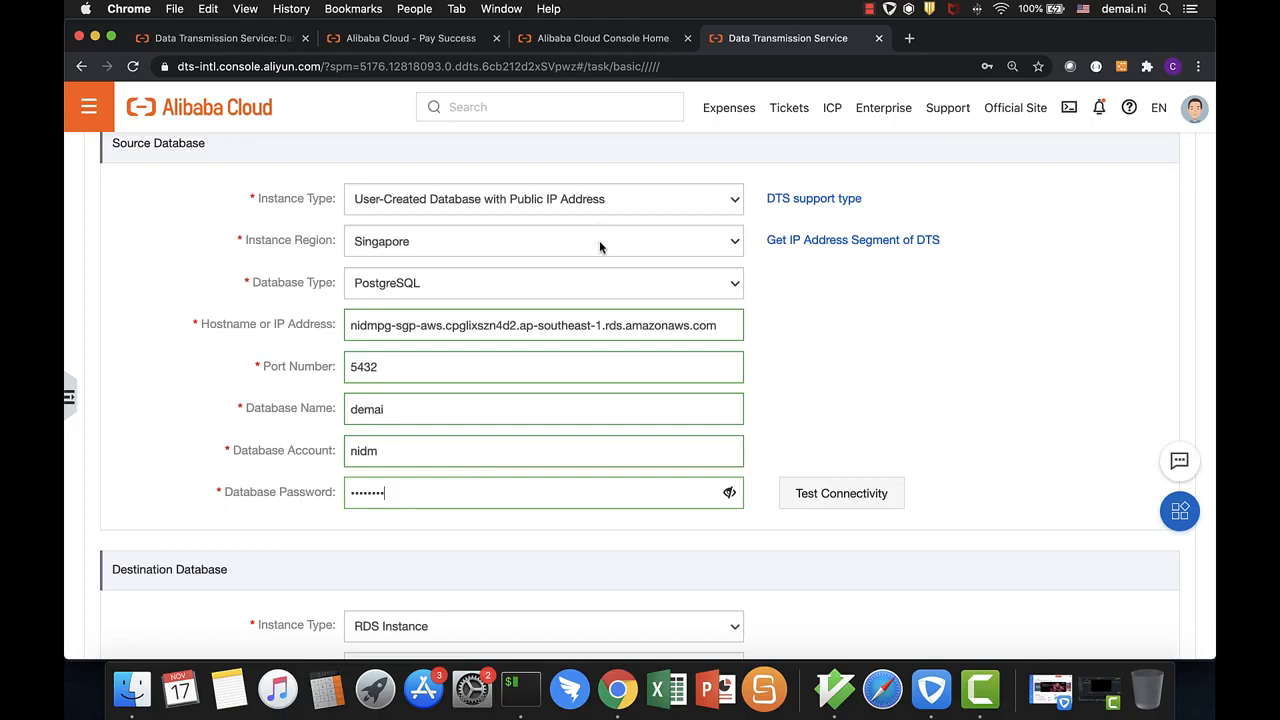
Get the DTS server IP address segments for the Singapore region and copy them
{"action": "left_click", "coordinate": [852, 250]}
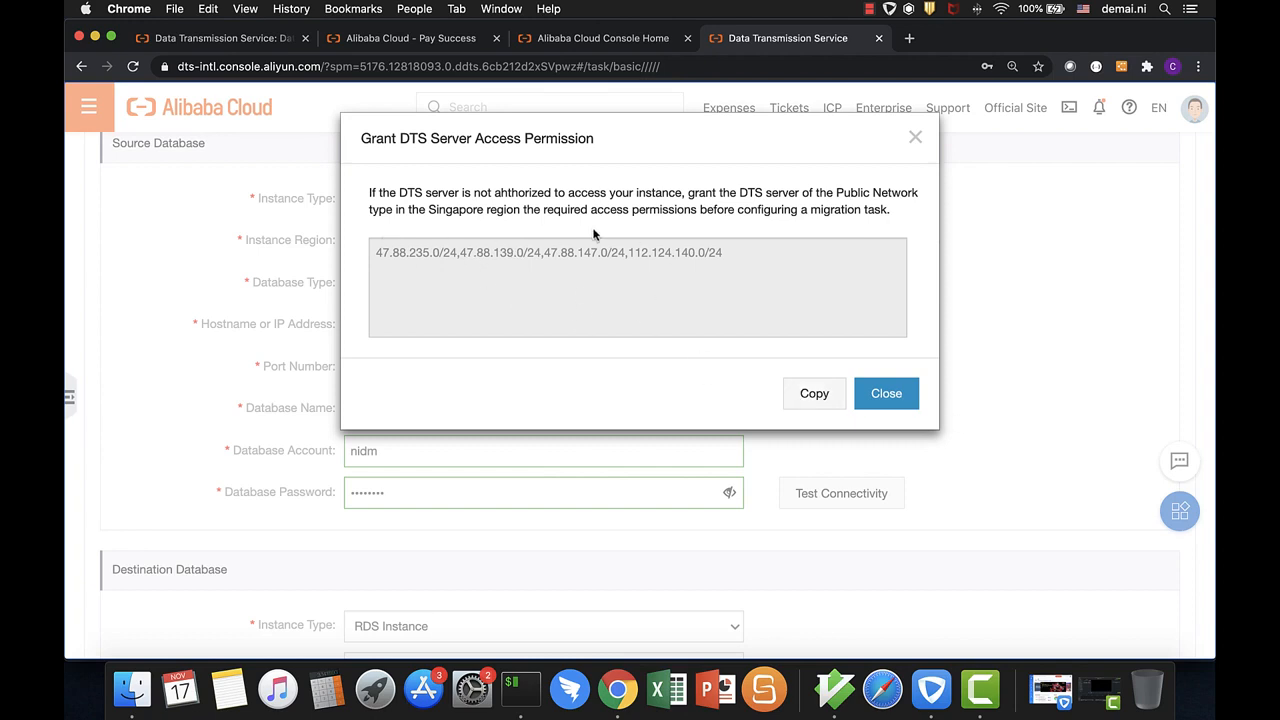
{"action": "left_click", "coordinate": [820, 399]}
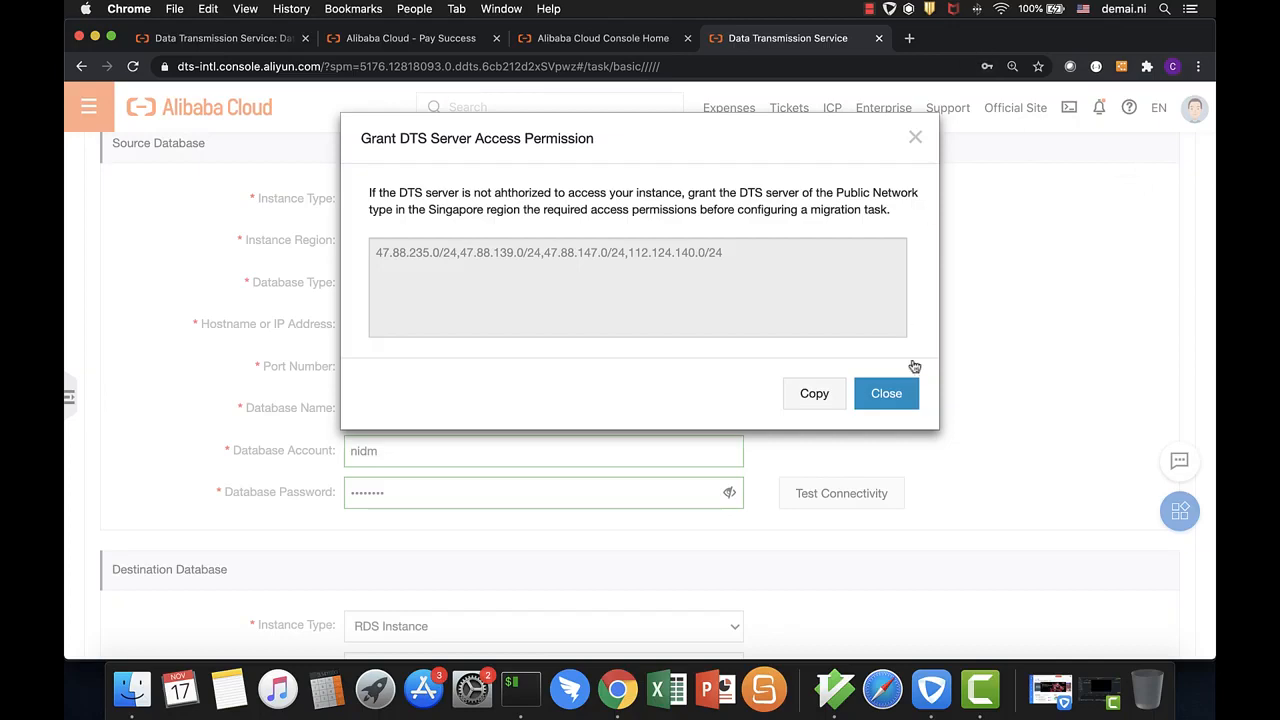
{"action": "left_click", "coordinate": [908, 391]}
Switch to the AWS console window and open the connectivity and security details of the RDS database nidmpg-sgp-aws
{"action": "key", "text": "super+grave"}
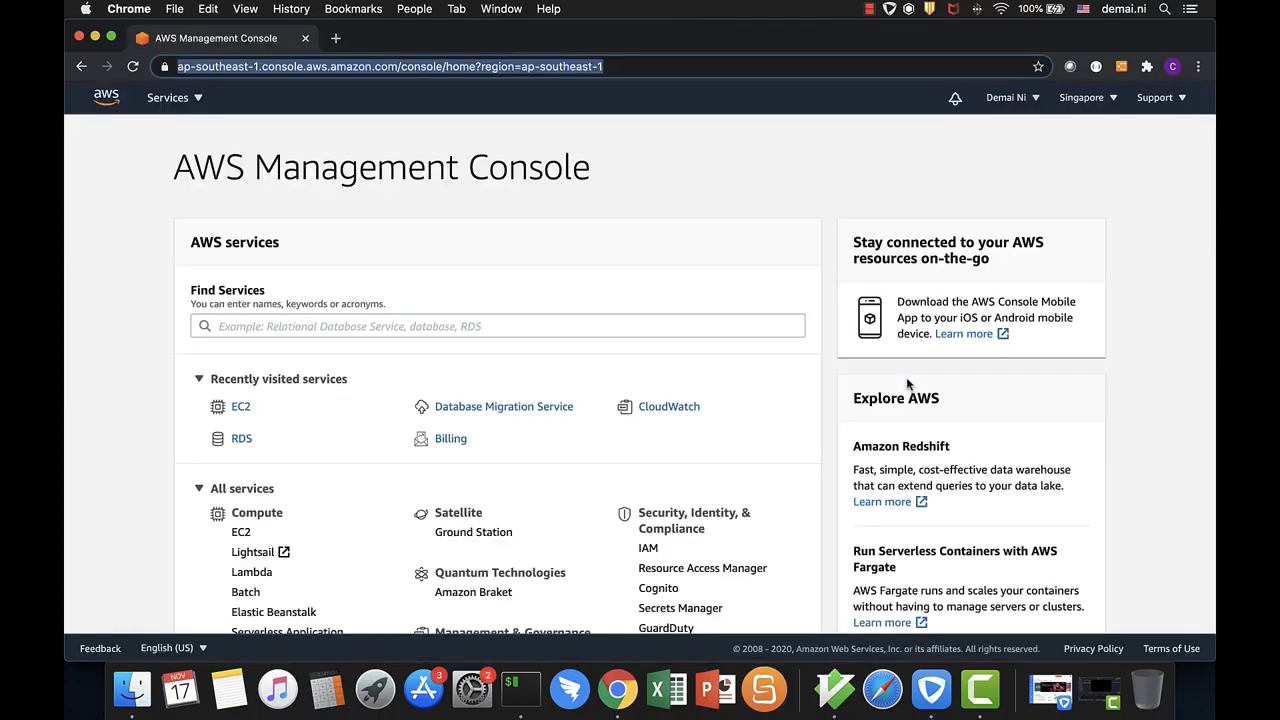
{"action": "left_click", "coordinate": [242, 440]}
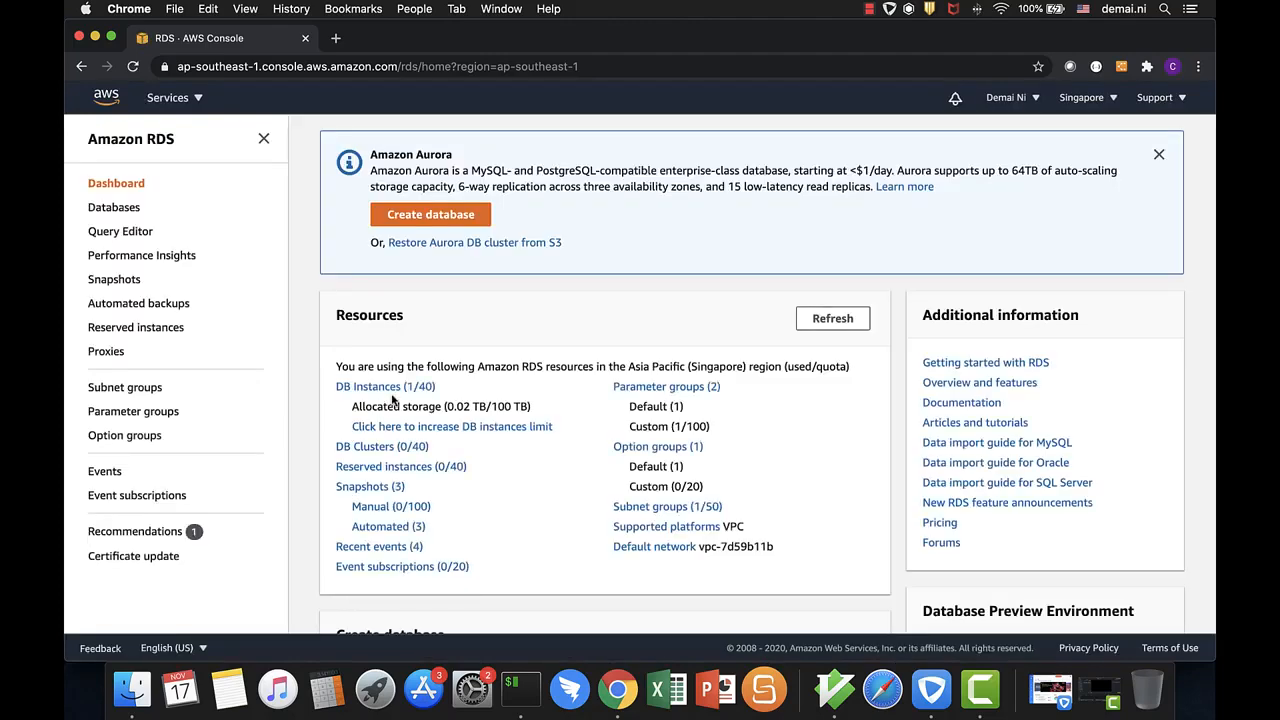
{"action": "left_click", "coordinate": [394, 388]}
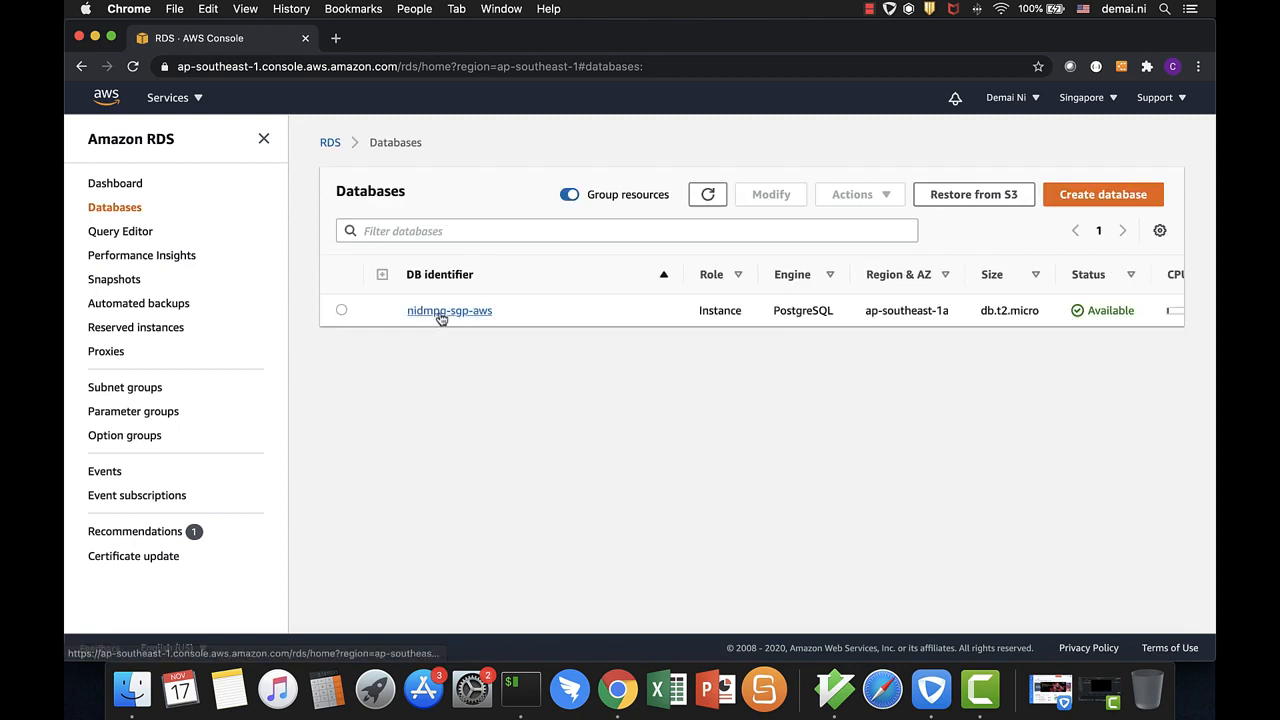
{"action": "left_click", "coordinate": [441, 312]}
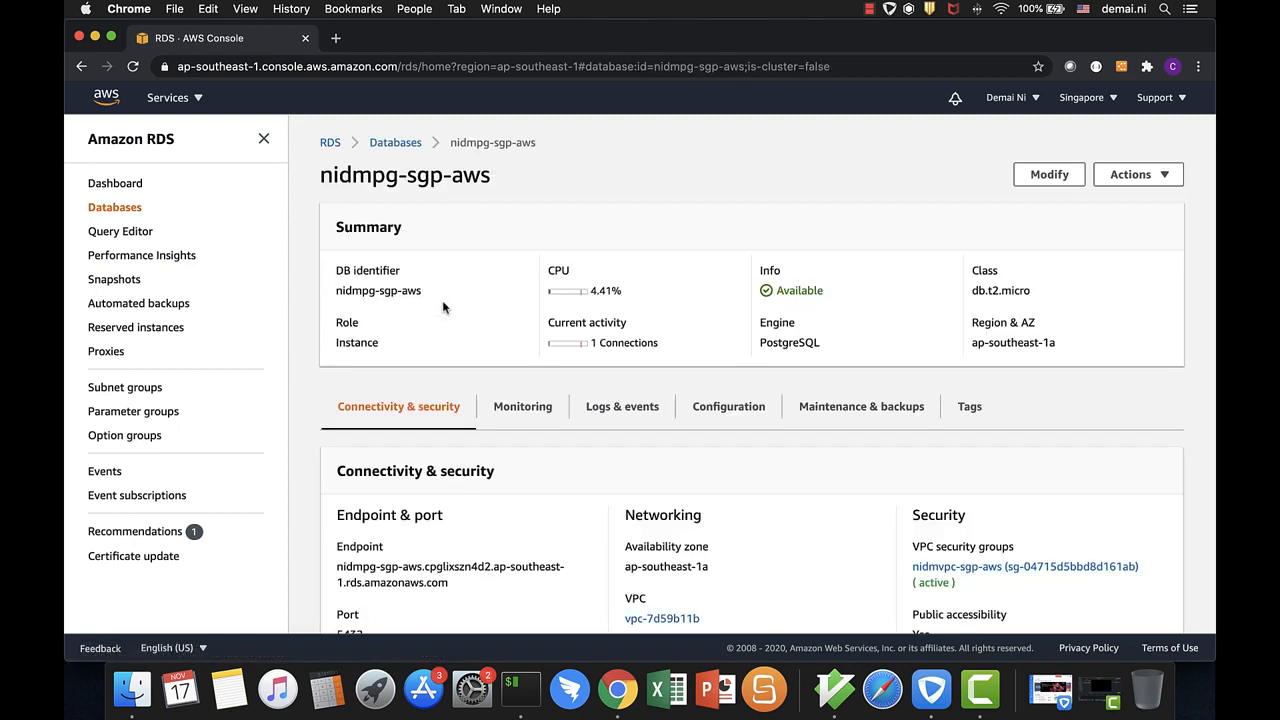
{"action": "scroll", "coordinate": [675, 470], "scroll_direction": "down", "scroll_amount": 5}
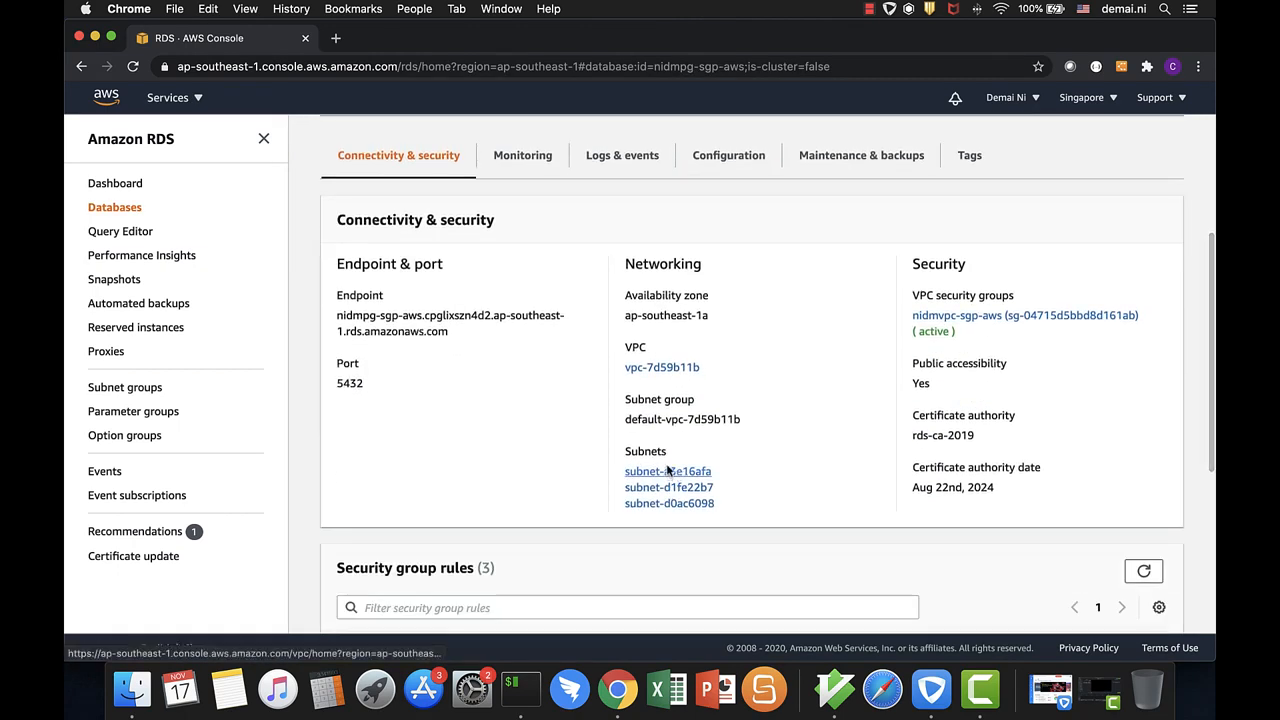
{"action": "scroll", "coordinate": [488, 357], "scroll_direction": "down", "scroll_amount": 1}
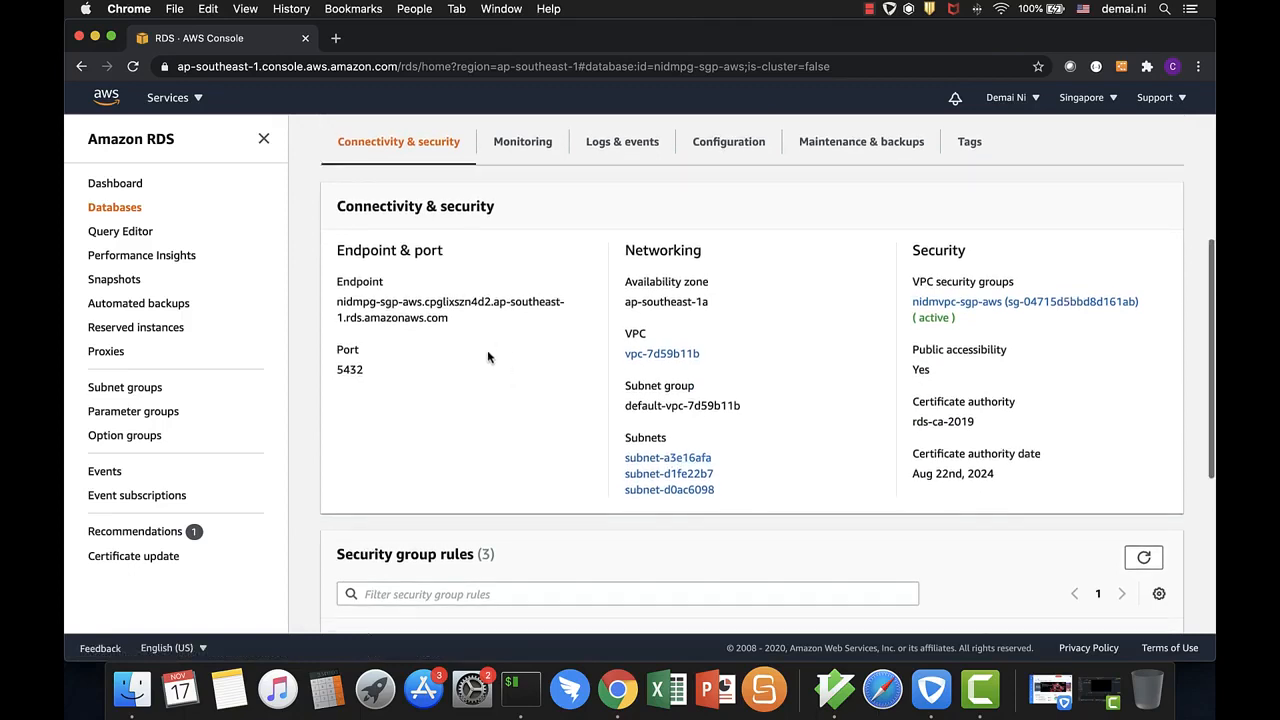
Open the database's VPC security group nidmvpc-sgp-aws and start editing its inbound rules
{"action": "left_click", "coordinate": [963, 304]}
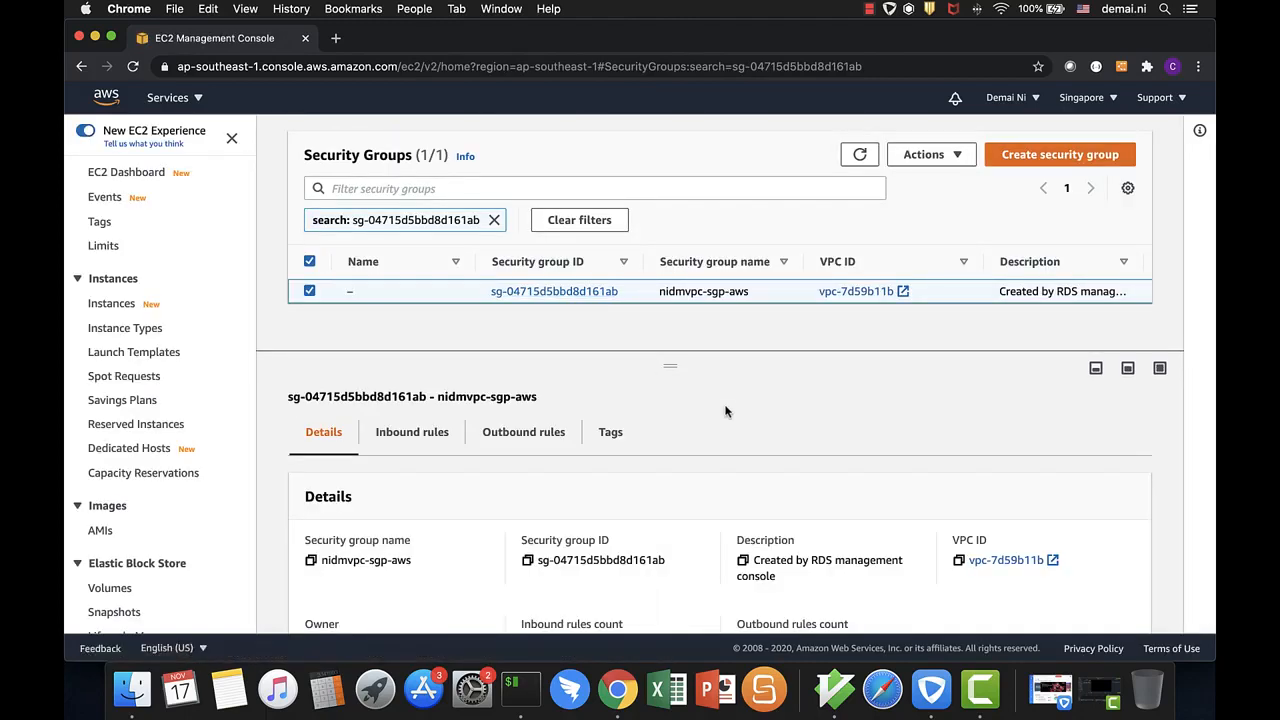
{"action": "left_click", "coordinate": [410, 434]}
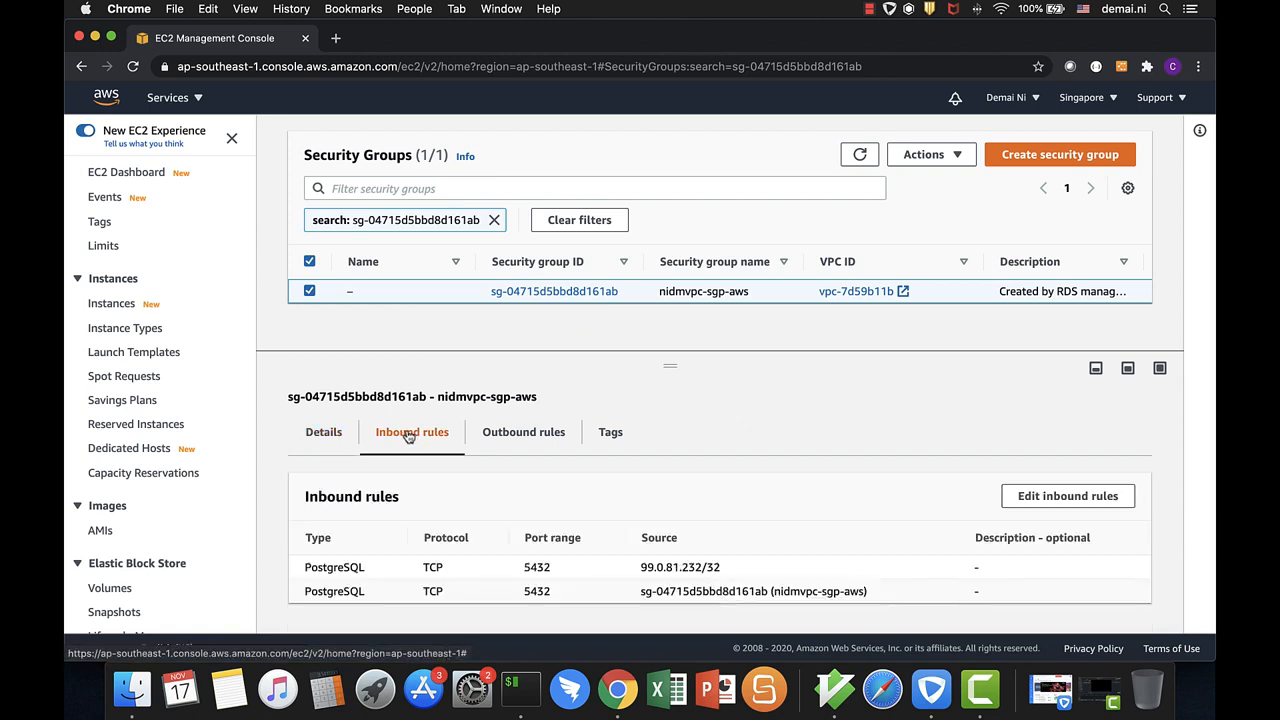
{"action": "left_click", "coordinate": [1085, 503]}
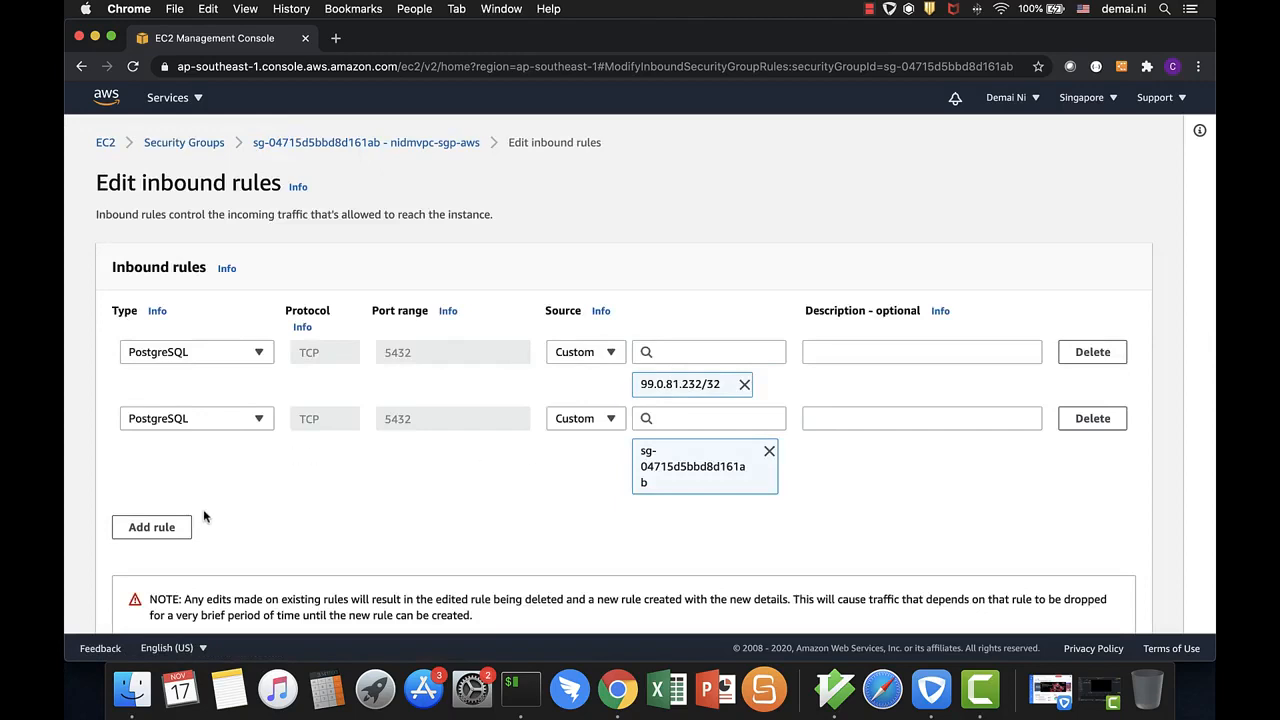
Add a PostgreSQL inbound rule with the copied DTS segments as sources: 47.88.235.0/24, 47.88.139.0/24, 47.88.147.0/24 and 112.124.140.0/24
{"action": "left_click", "coordinate": [160, 534]}
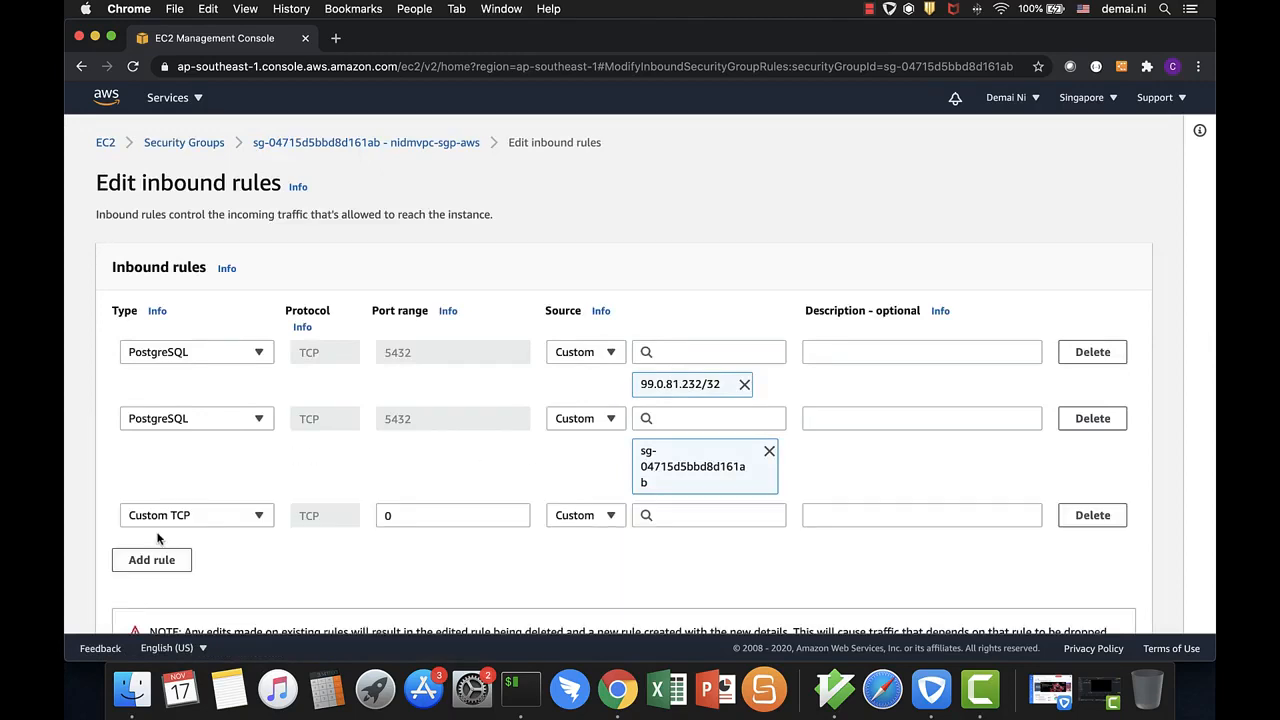
{"action": "left_click", "coordinate": [231, 516]}
{"action": "scroll", "coordinate": [190, 358], "scroll_direction": "down", "scroll_amount": 5}
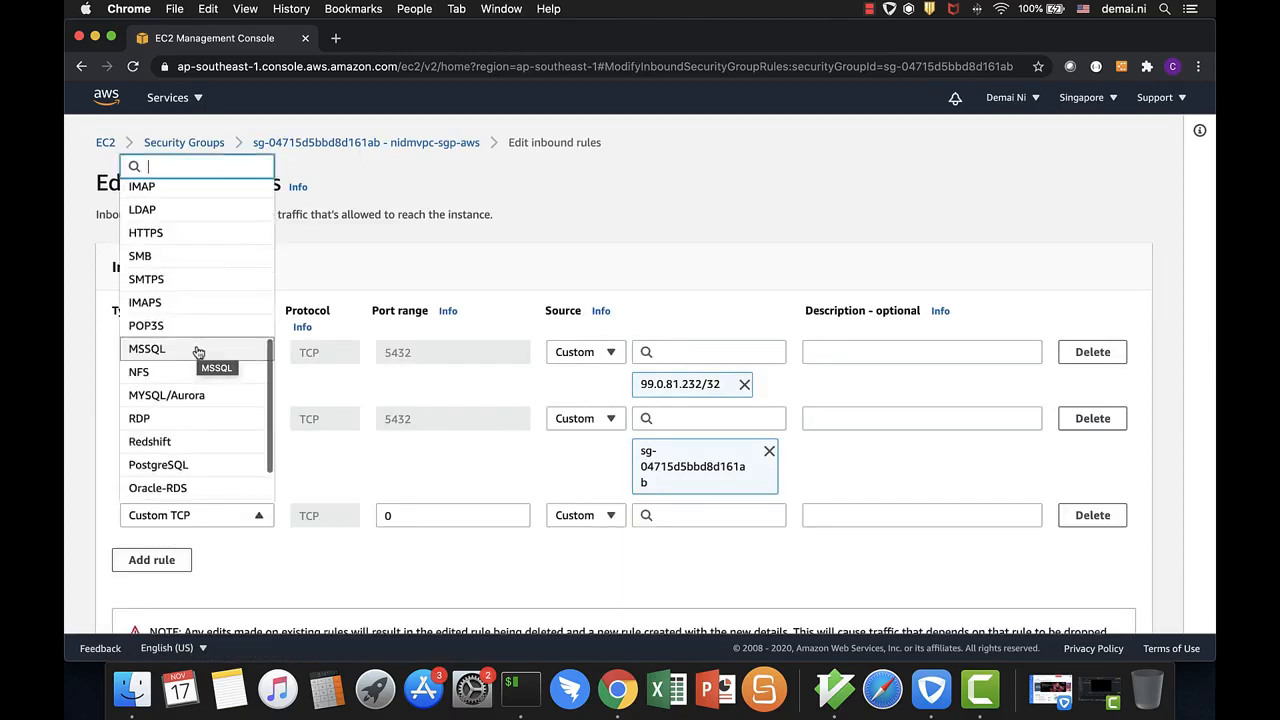
{"action": "left_click", "coordinate": [200, 466]}
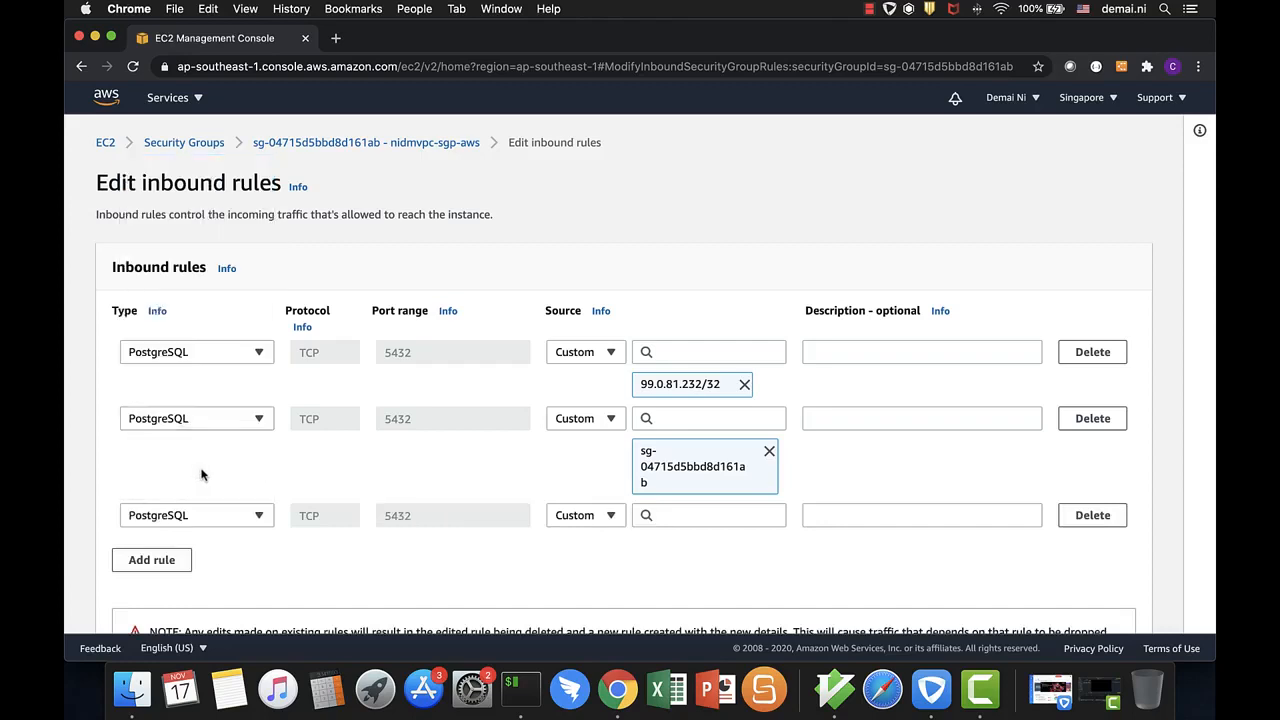
{"action": "left_click", "coordinate": [693, 515]}
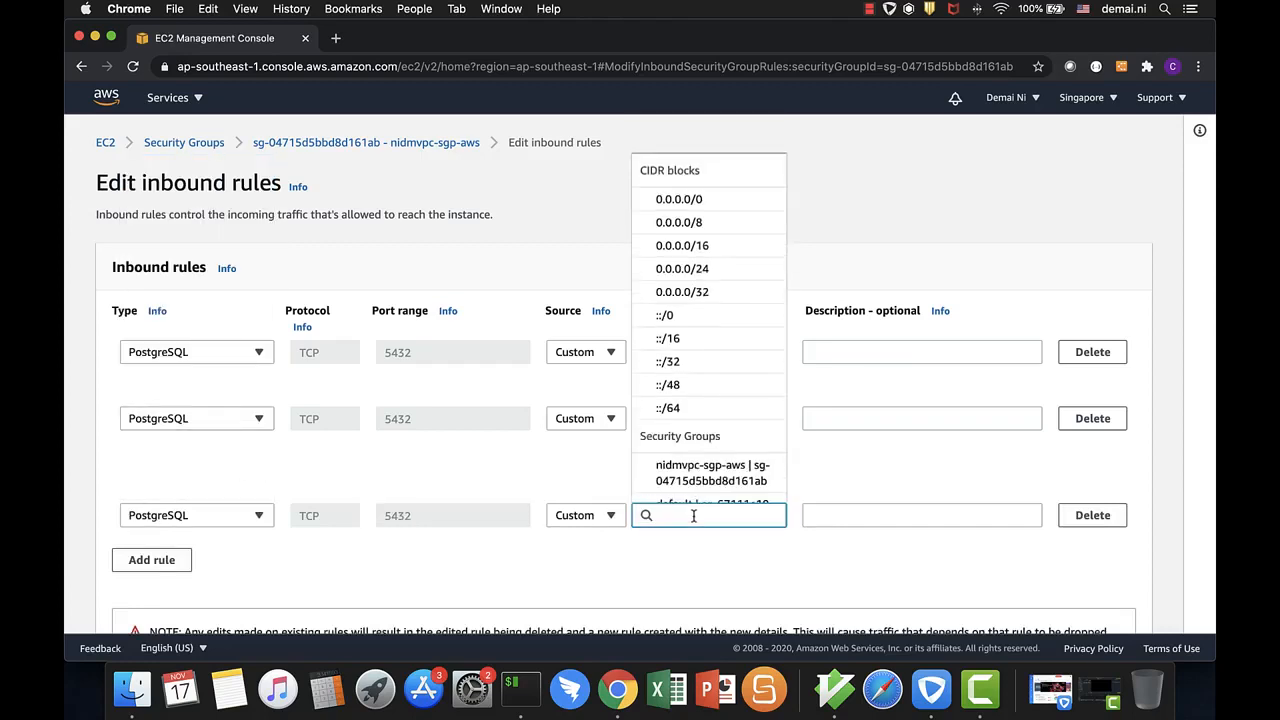
{"action": "key", "text": "super+v"}
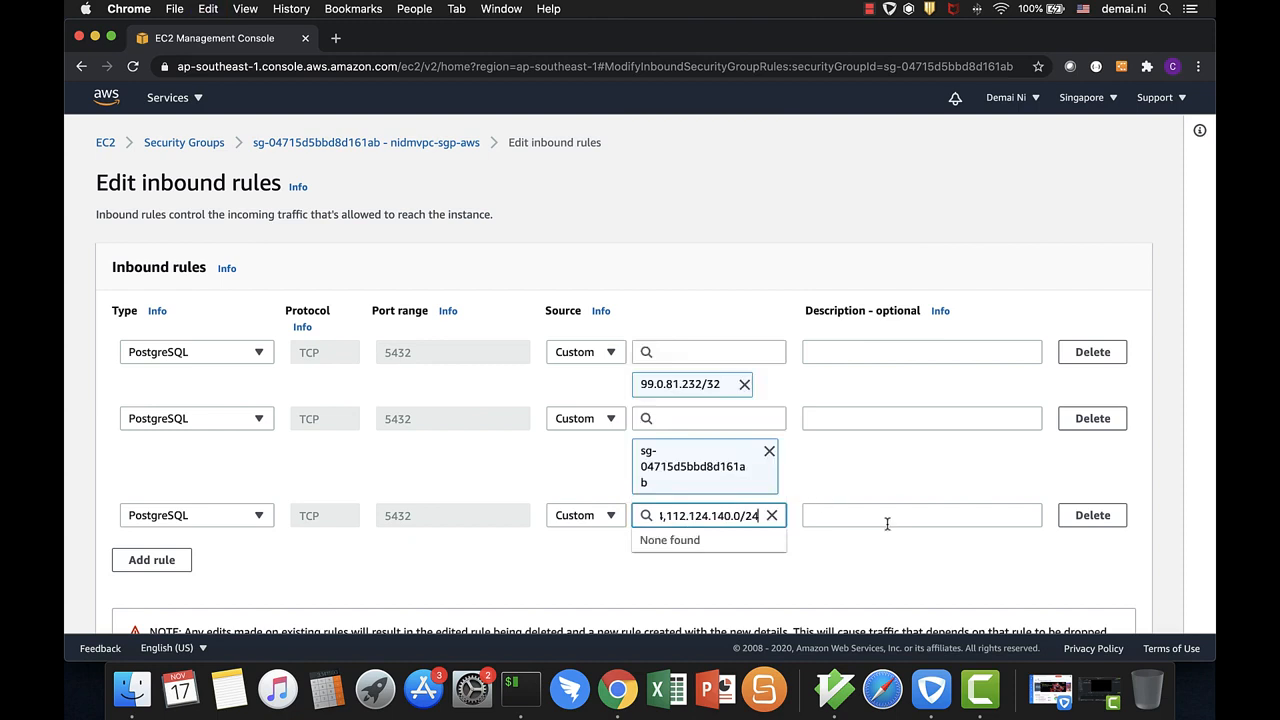
Describe the new inbound rule as DTS-AlibabaCloud, save the rules, and review the security group's rule list
{"action": "left_click", "coordinate": [886, 522]}
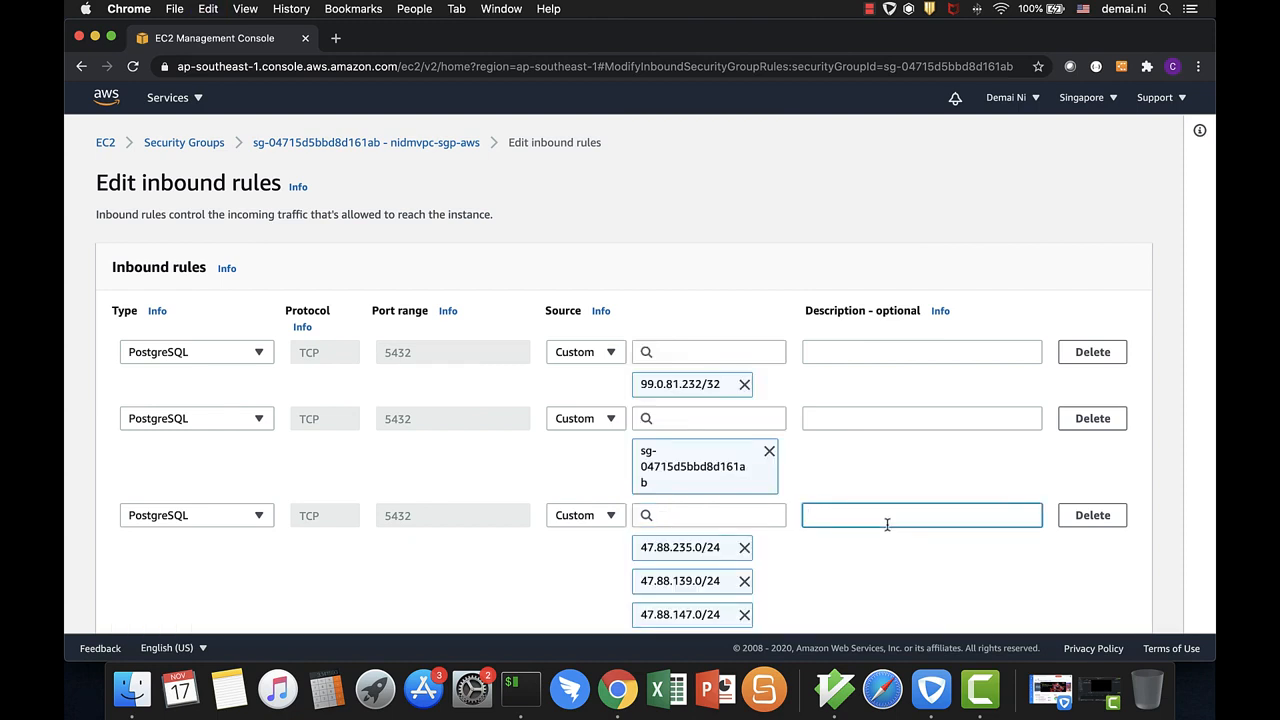
{"action": "type", "text": "DTS-AlibabaCloud"}
{"action": "left_click", "coordinate": [913, 572]}
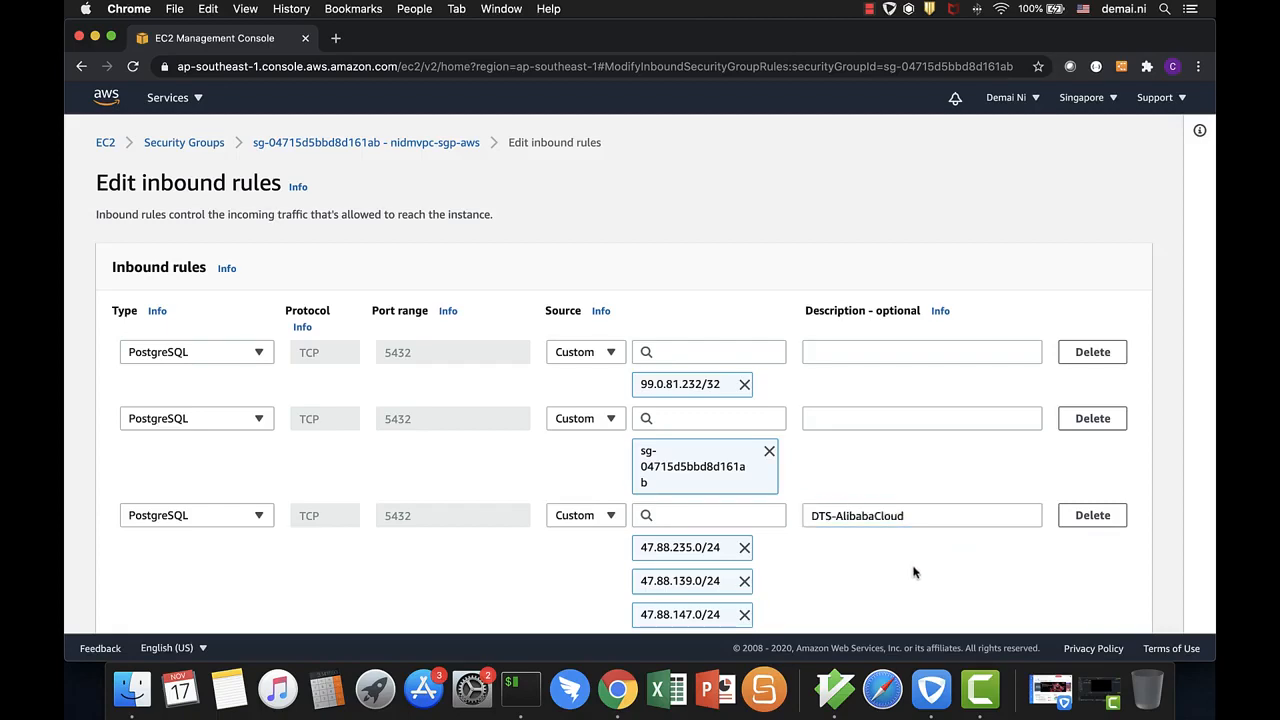
{"action": "scroll", "coordinate": [913, 572], "scroll_direction": "down", "scroll_amount": 3}
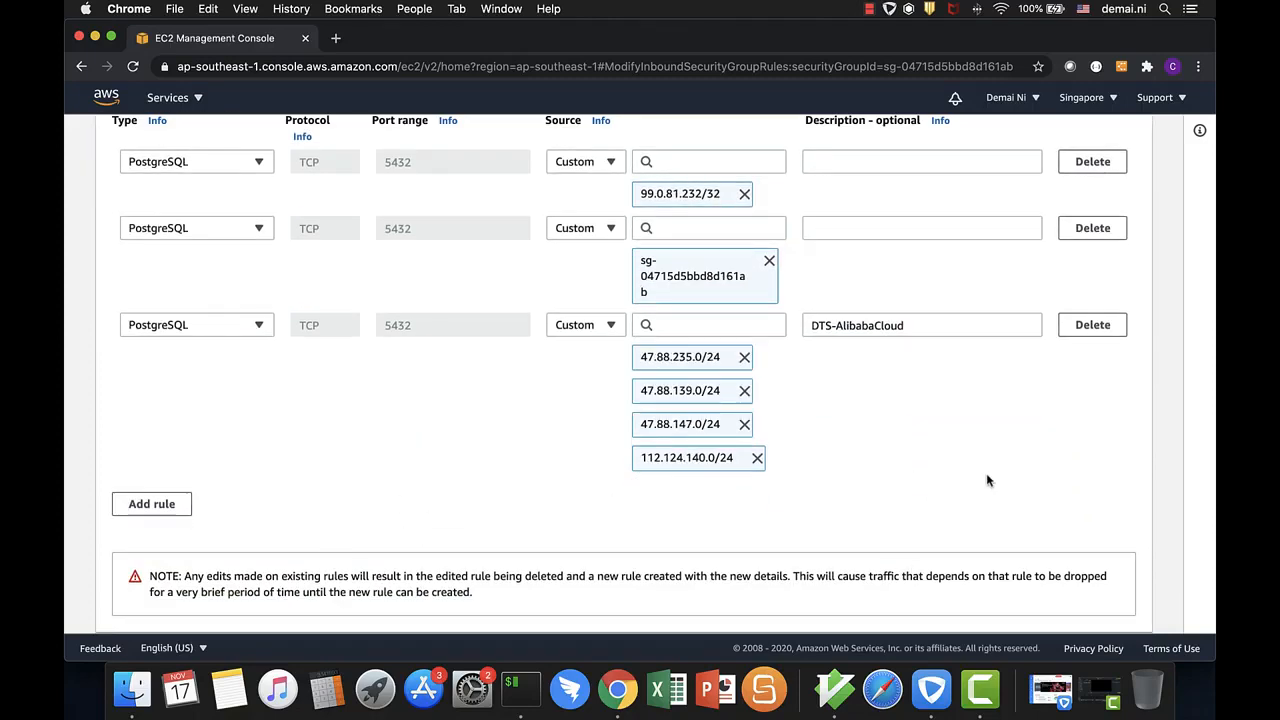
{"action": "scroll", "coordinate": [993, 480], "scroll_direction": "up", "scroll_amount": 1}
{"action": "scroll", "coordinate": [993, 480], "scroll_direction": "up", "scroll_amount": 5}
{"action": "scroll", "coordinate": [994, 477], "scroll_direction": "down", "scroll_amount": 8}
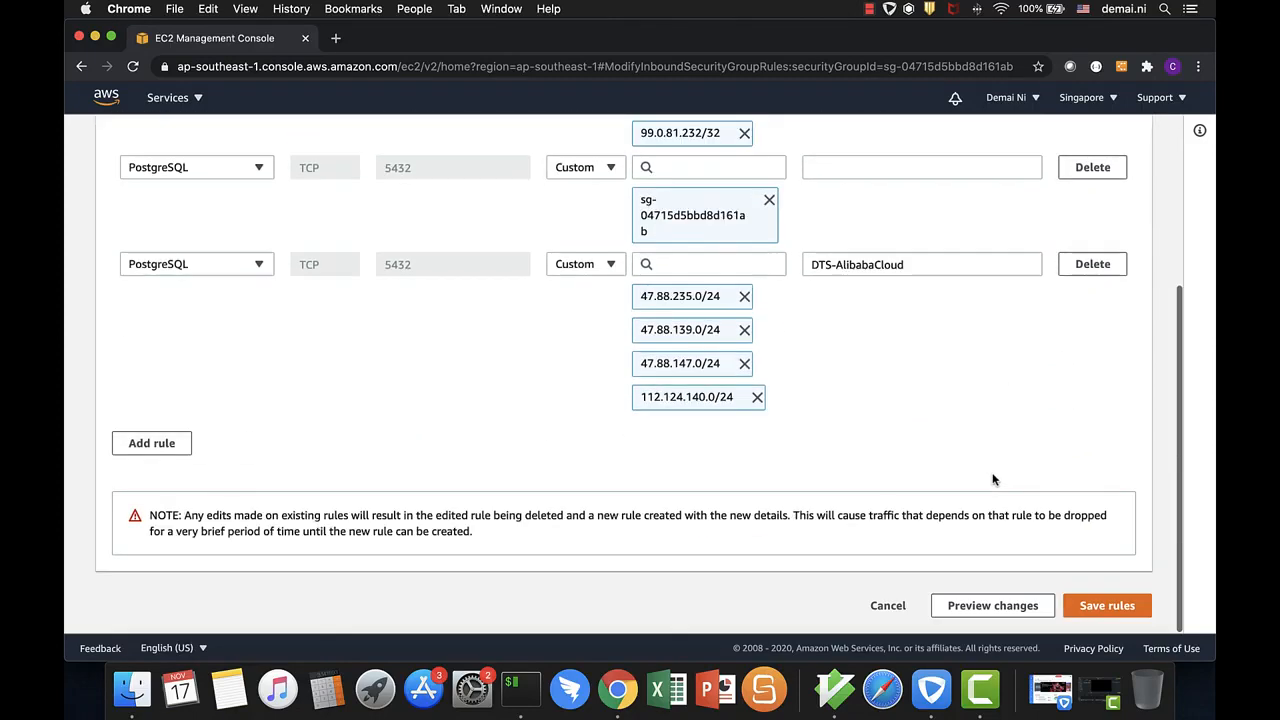
{"action": "left_click", "coordinate": [1105, 605]}
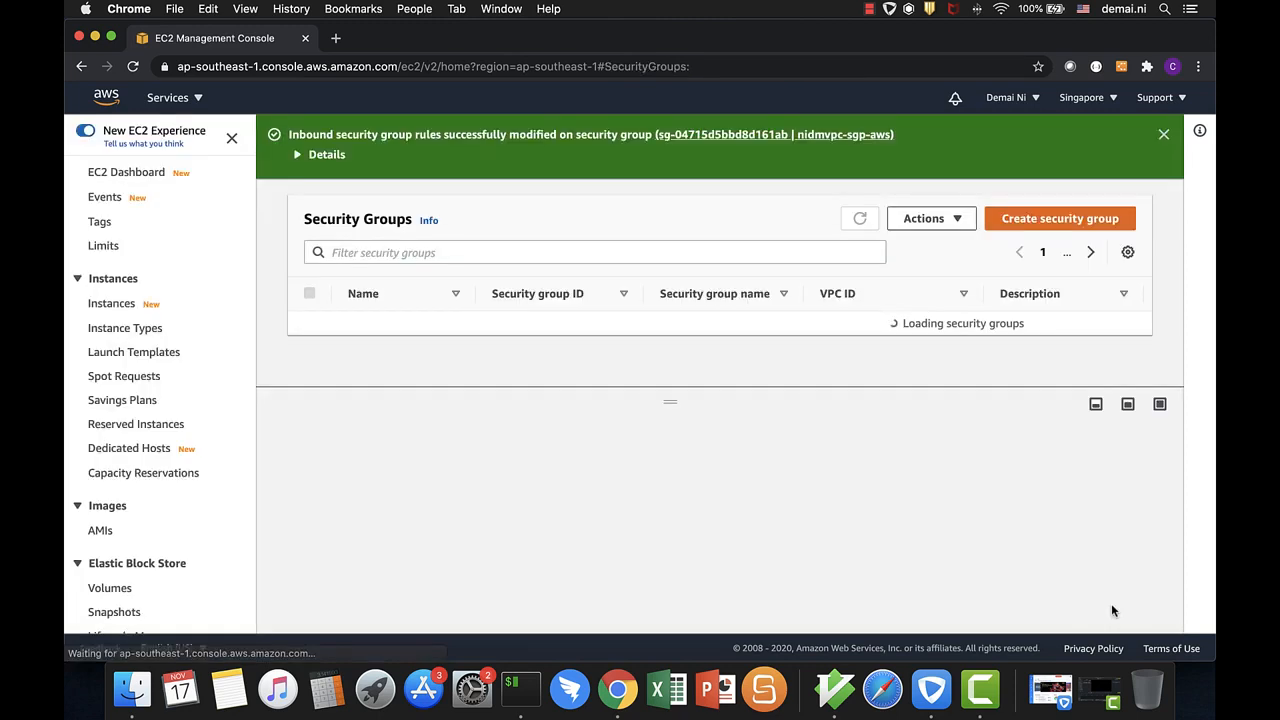
{"action": "scroll", "coordinate": [900, 478], "scroll_direction": "down", "scroll_amount": 5}
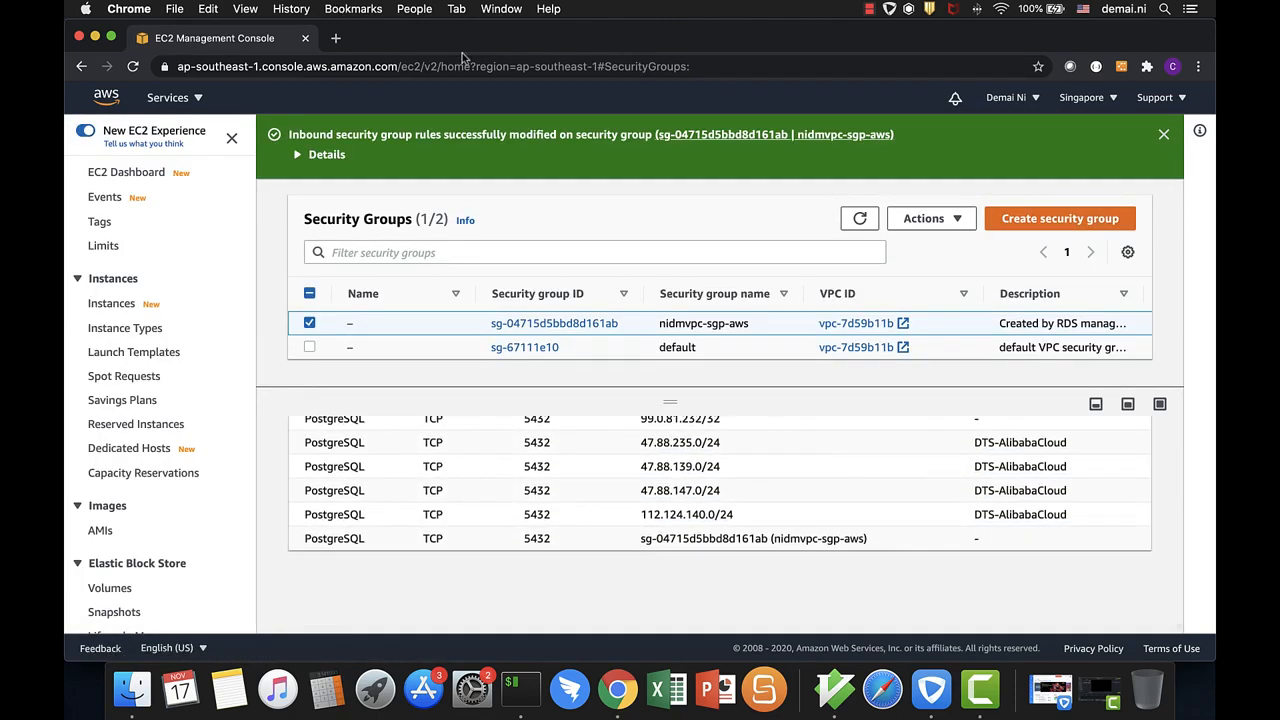
Return to the Data Transmission Service window and test the source database's connectivity
{"action": "key", "text": "super+grave"}
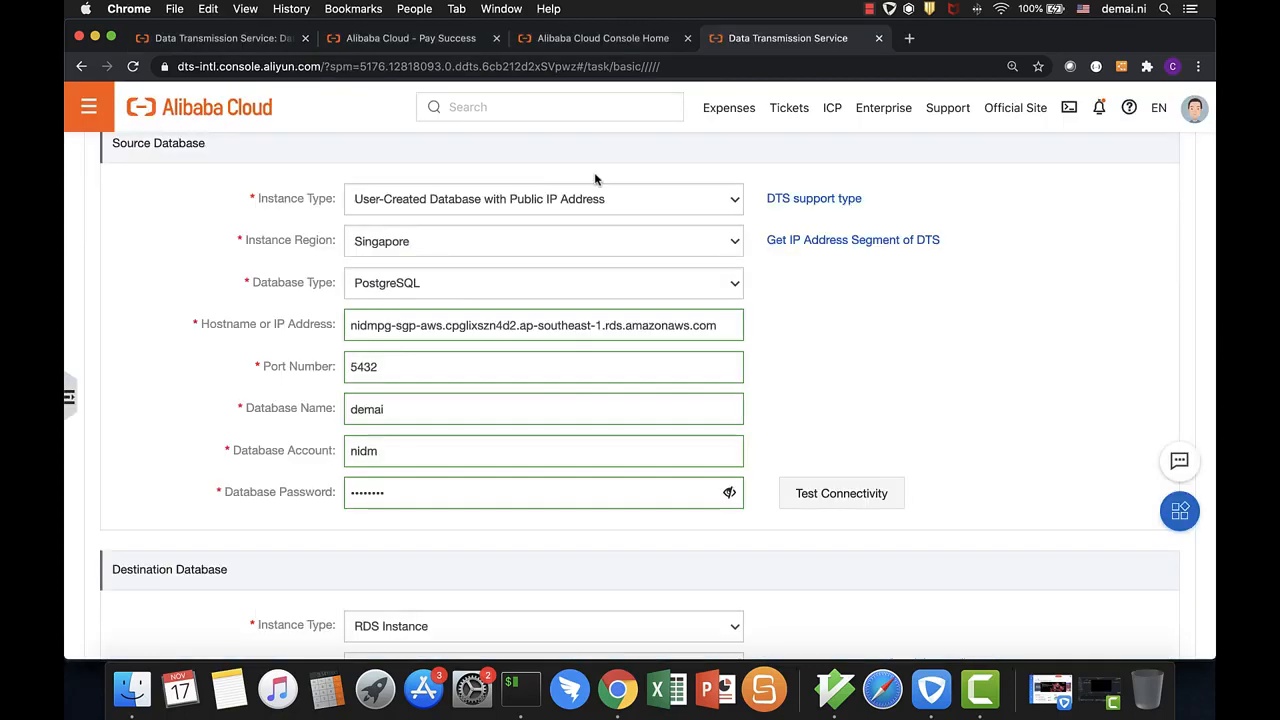
{"action": "left_click", "coordinate": [866, 497]}
{"action": "scroll", "coordinate": [810, 510], "scroll_direction": "down", "scroll_amount": 5}
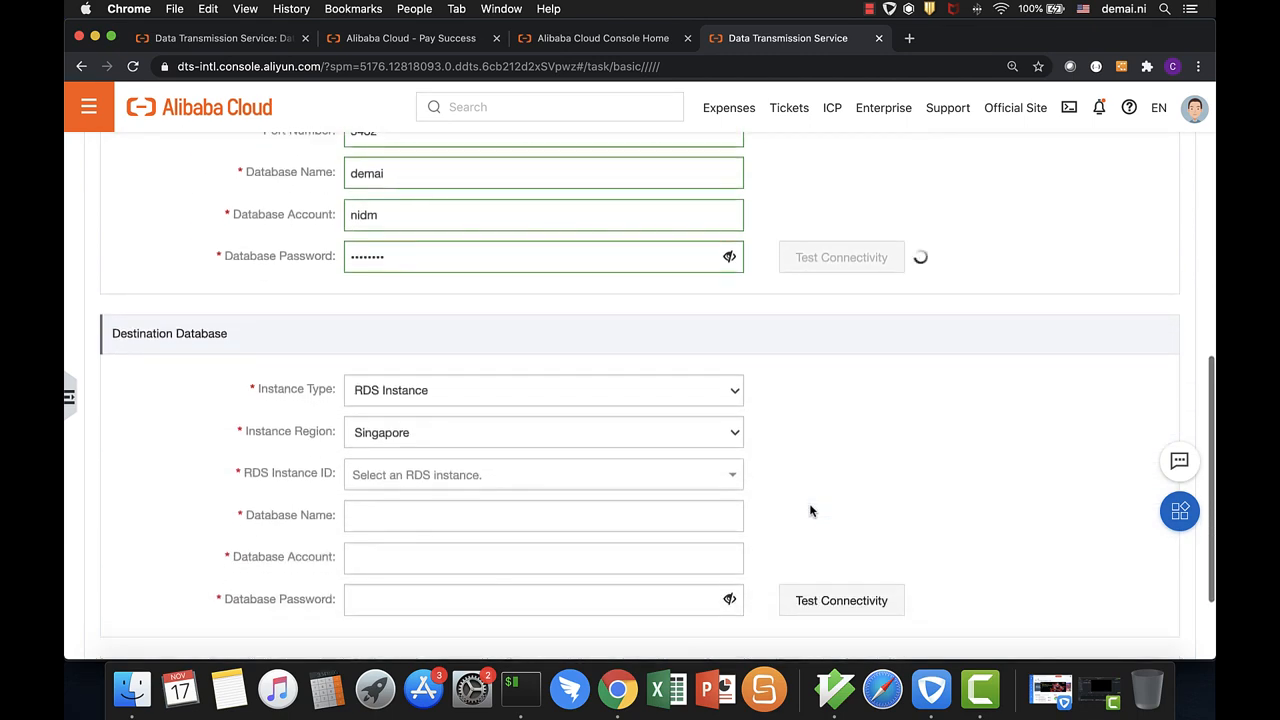
Select RDS instance pgm-gs5v2g5lemy98crs as the destination and check the terminal for its database name and account
{"action": "scroll", "coordinate": [811, 511], "scroll_direction": "up", "scroll_amount": 1}
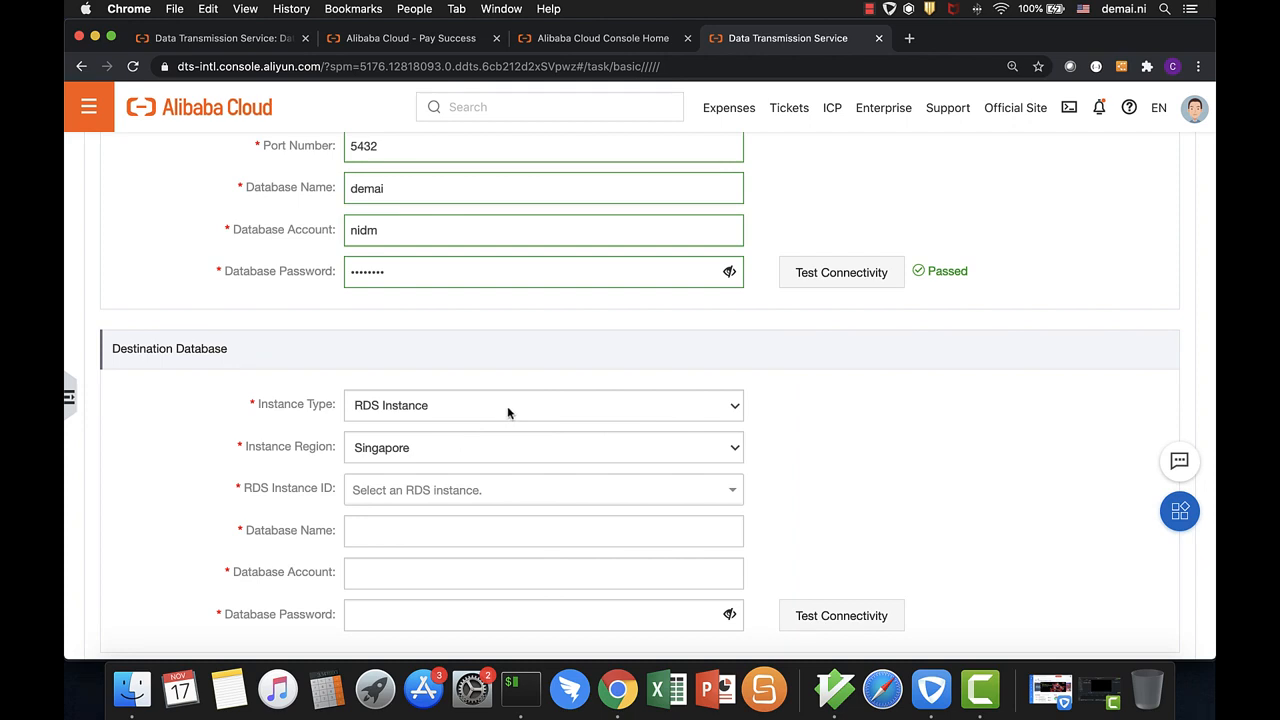
{"action": "left_click", "coordinate": [565, 499]}
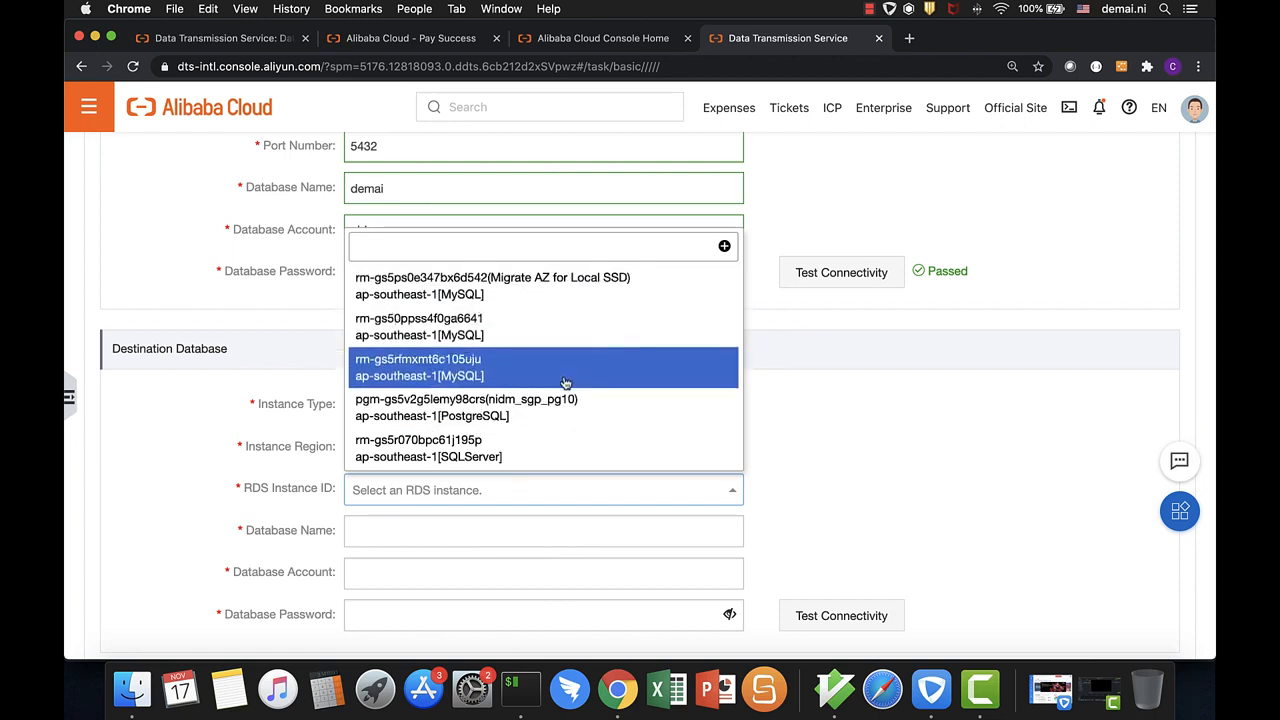
{"action": "left_click", "coordinate": [537, 408]}
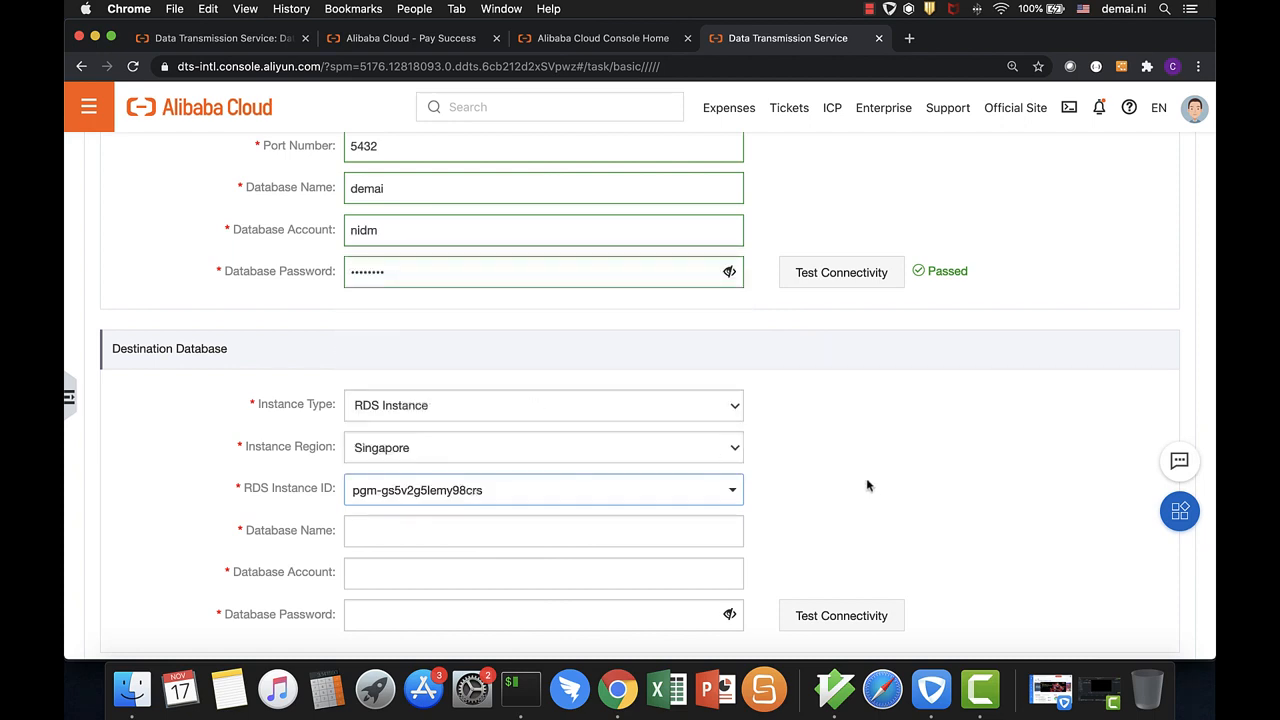
{"action": "left_click", "coordinate": [515, 688]}
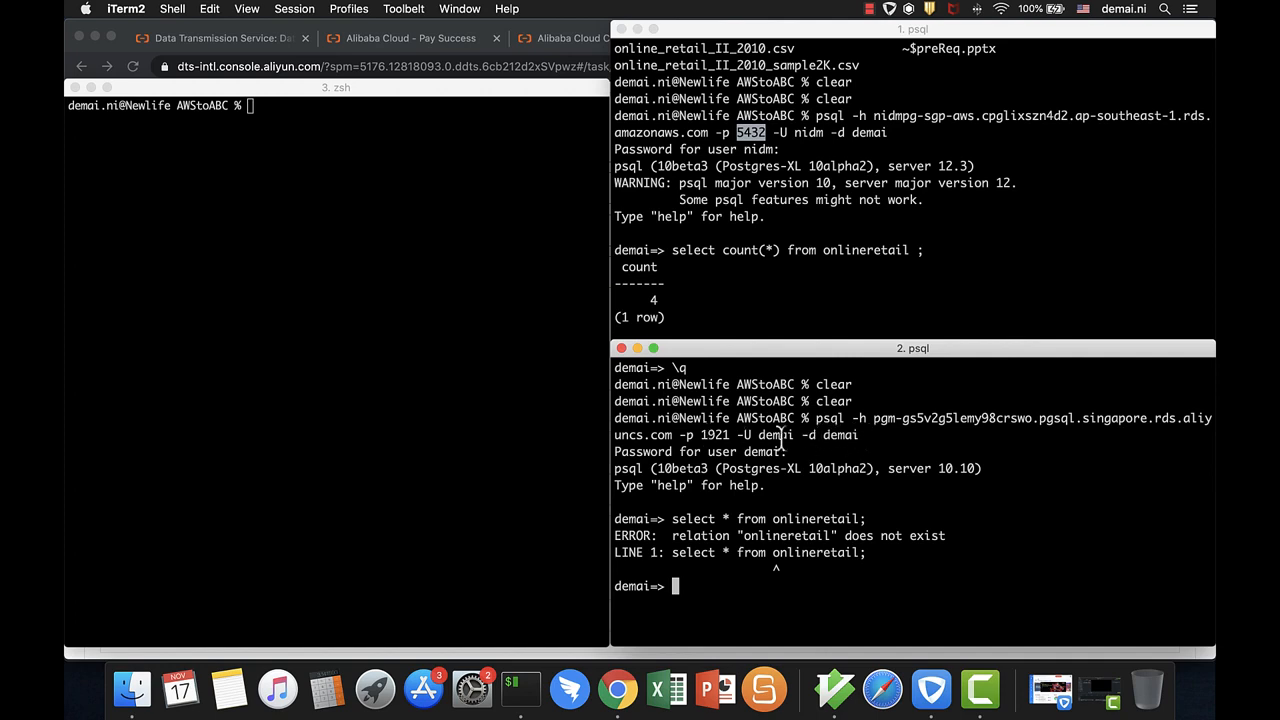
{"action": "key", "text": "super+Tab"}
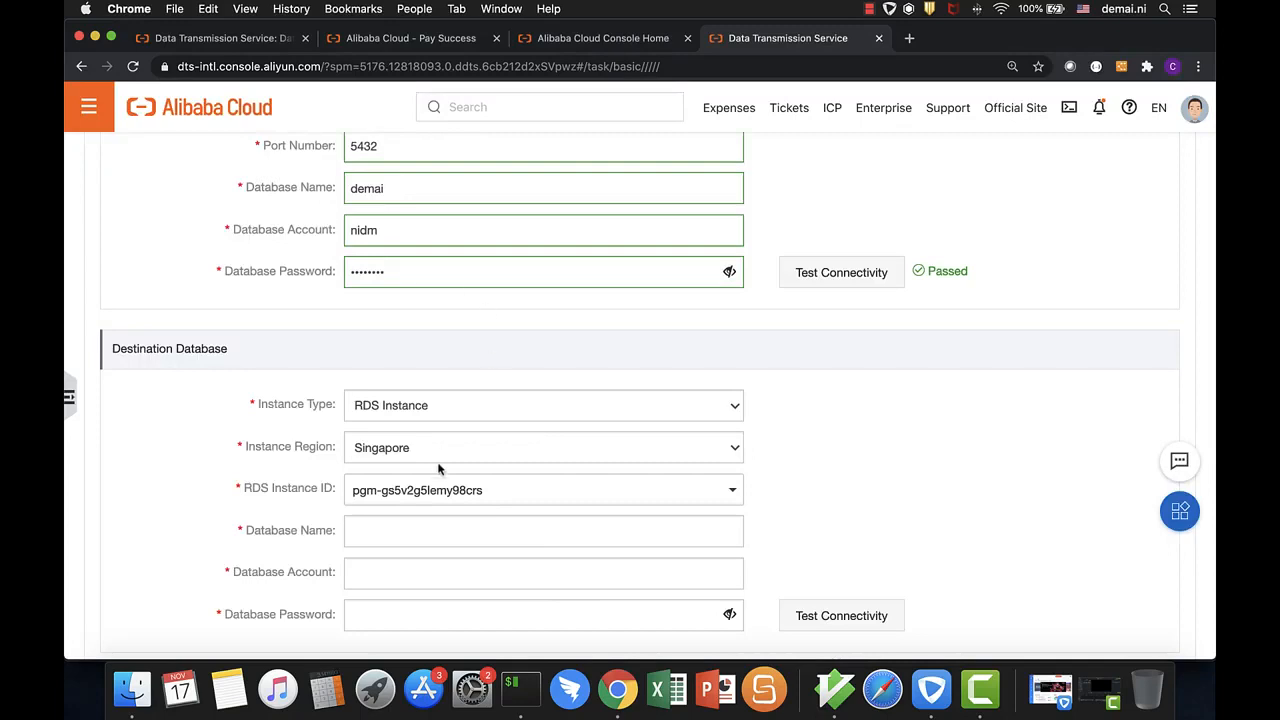
Enter the destination database's name, account and password as used in the Alibaba Cloud psql connection, and test its connectivity
{"action": "left_click", "coordinate": [449, 545]}
{"action": "type", "text": "demai"}
{"action": "key", "text": "Tab"}
{"action": "type", "text": "demai"}
{"action": "key", "text": "Tab"}
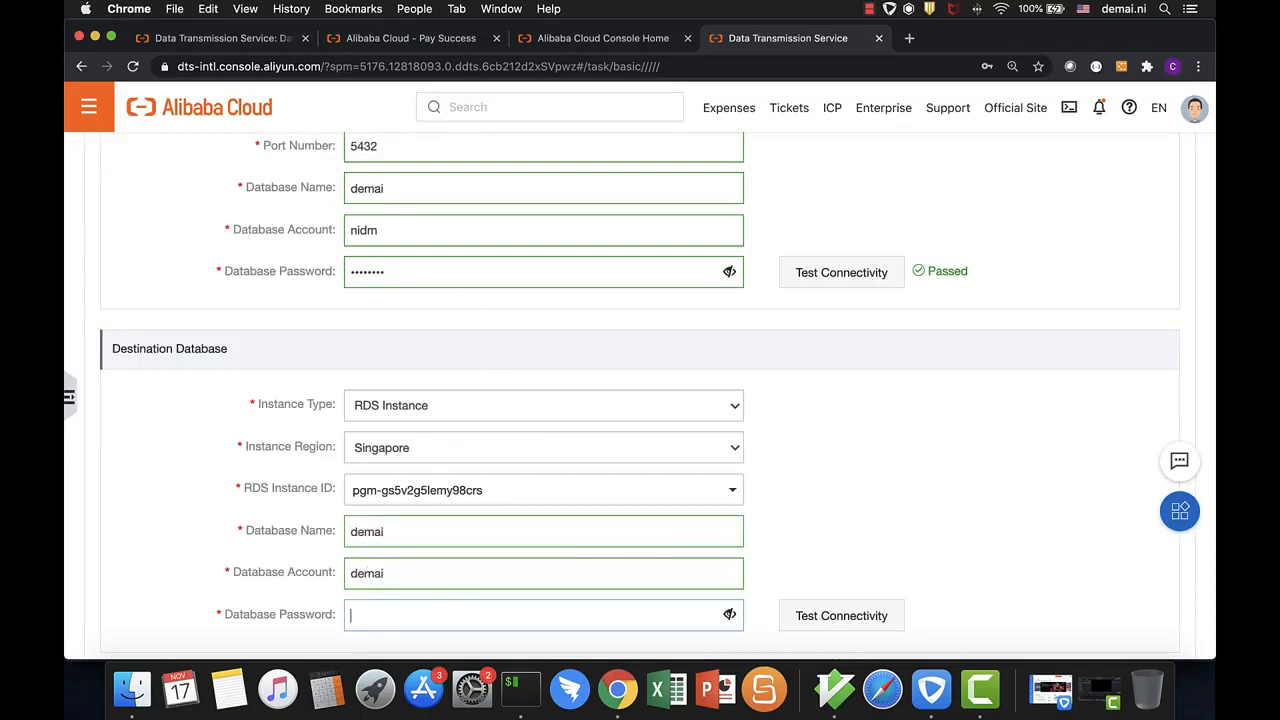
{"action": "type", "text": "••••"}
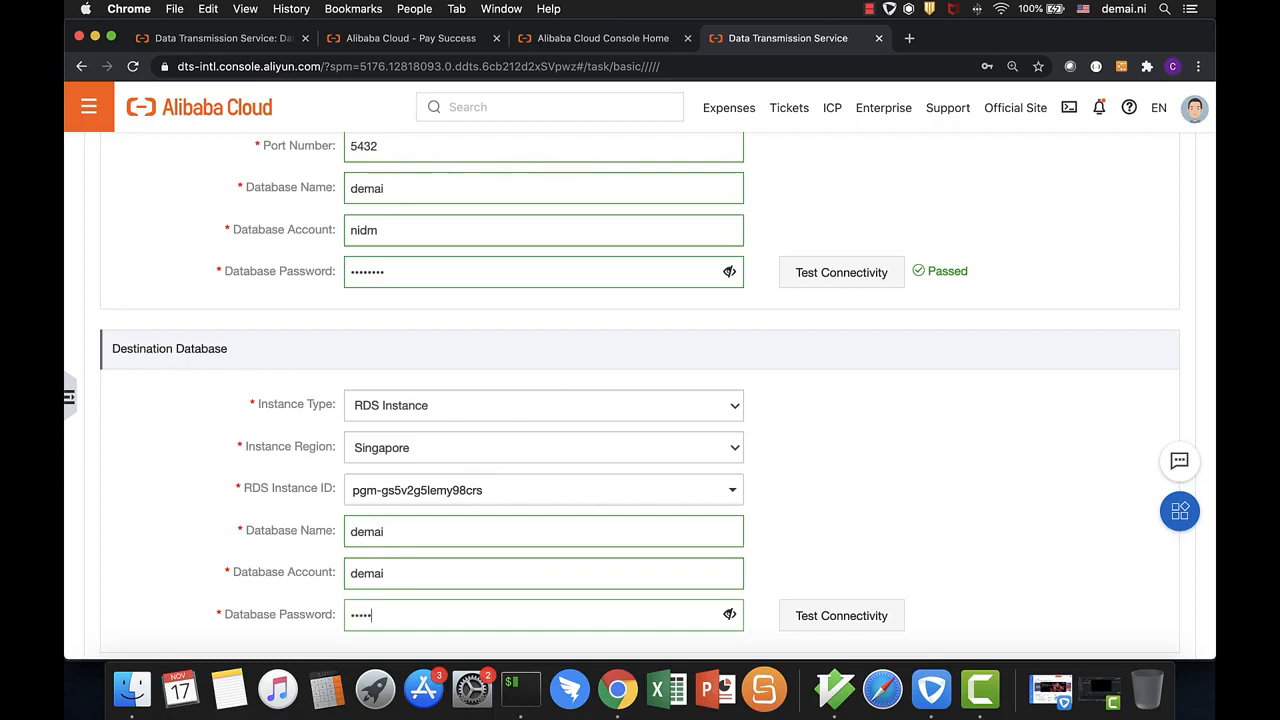
{"action": "left_click", "coordinate": [813, 612]}
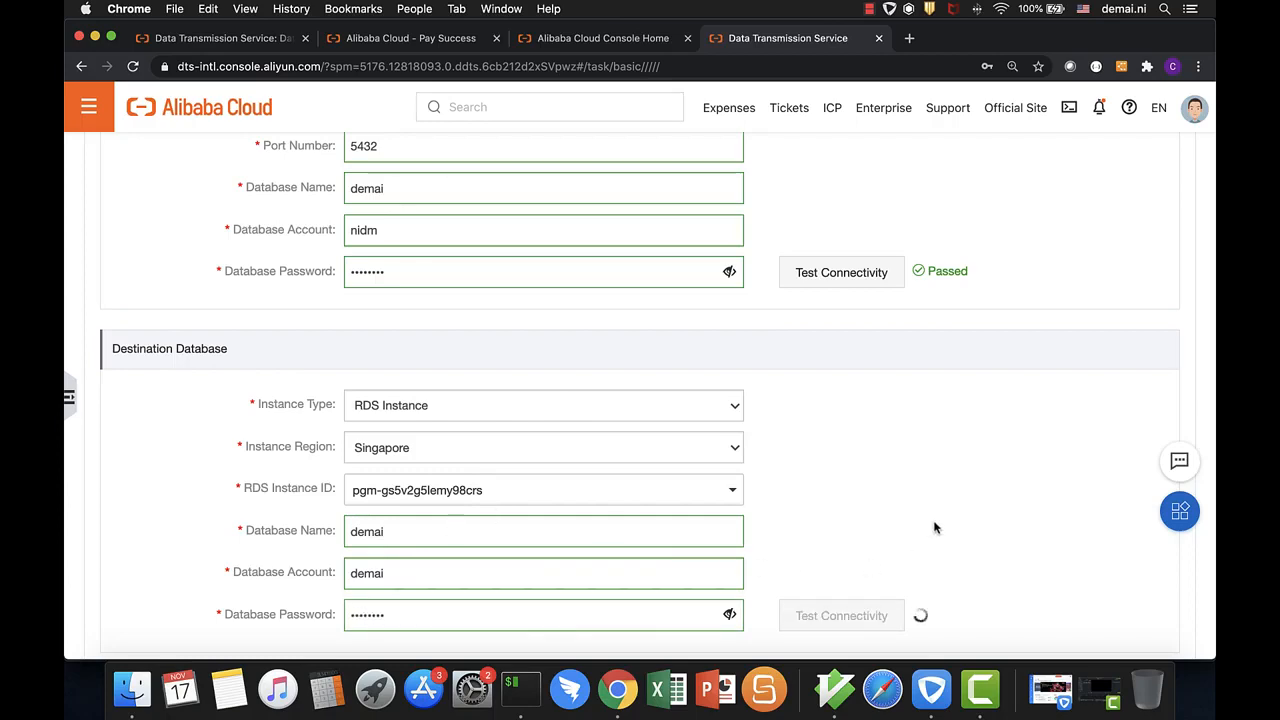
Set the whitelist and continue, keeping Schema Migration and Full Data Migration enabled and adding Incremental Data Migration
{"action": "scroll", "coordinate": [935, 528], "scroll_direction": "down", "scroll_amount": 3}
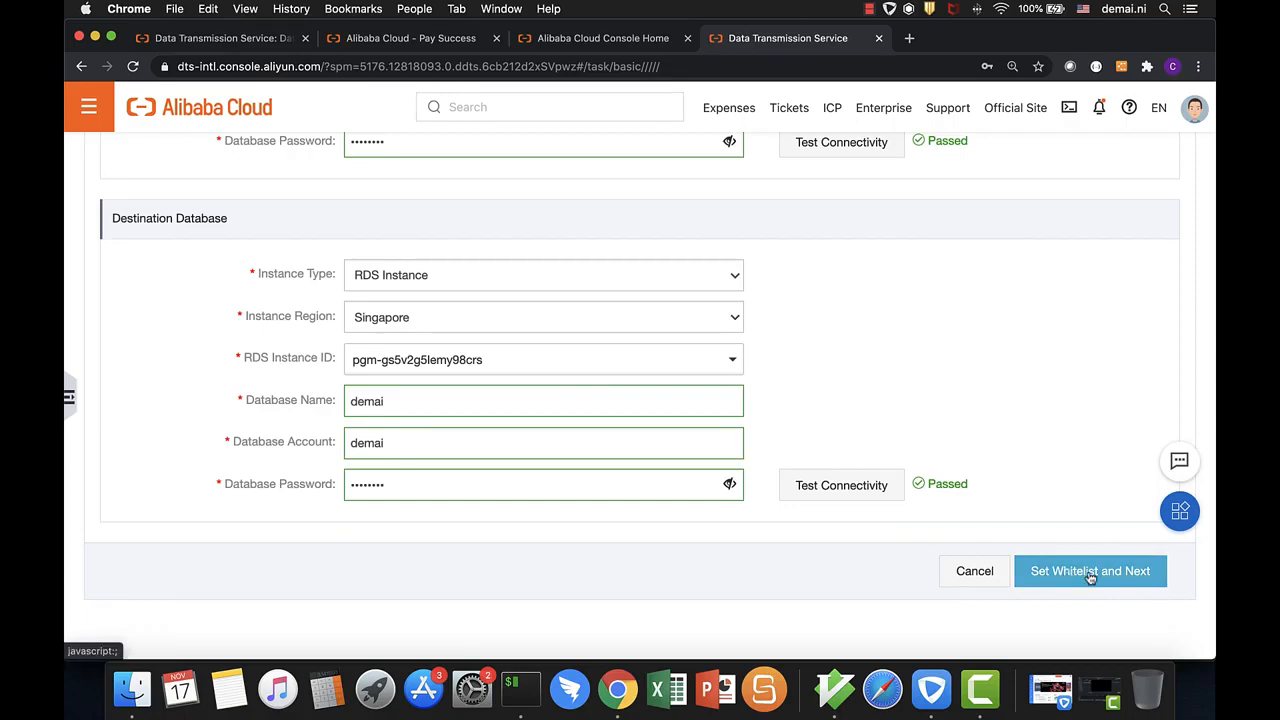
{"action": "left_click", "coordinate": [1115, 579]}
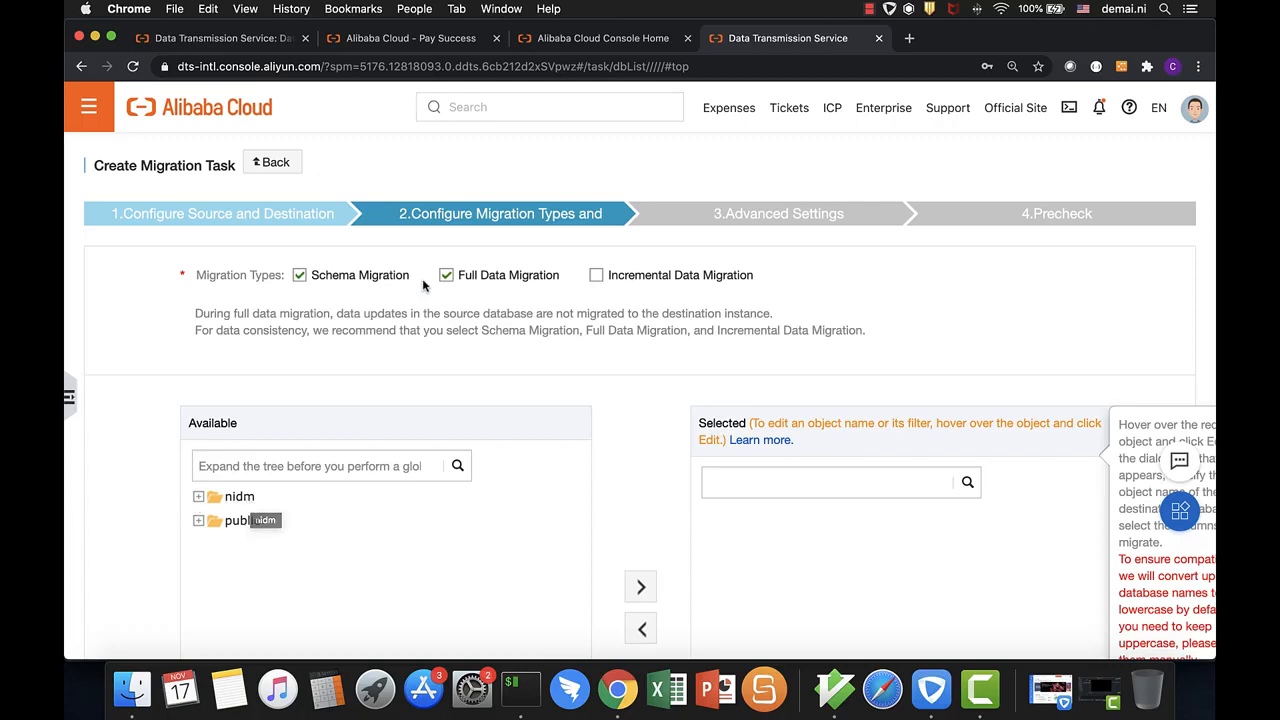
{"action": "left_click", "coordinate": [300, 277]}
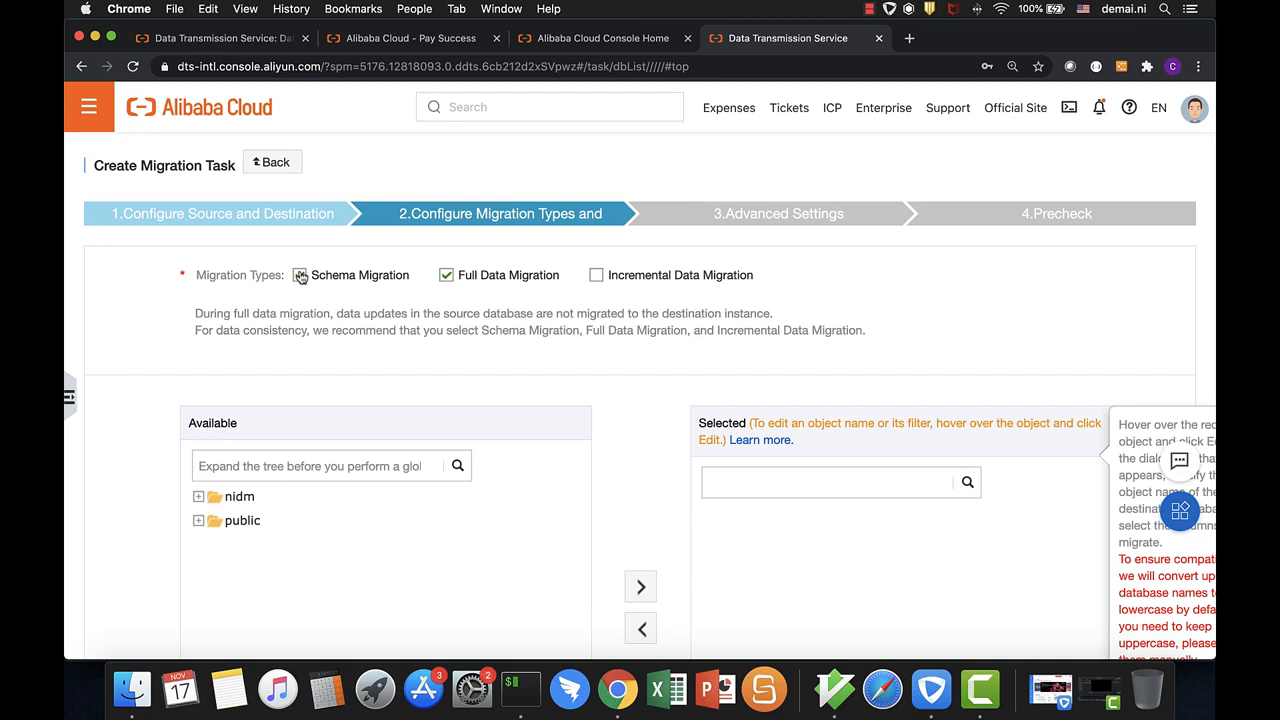
{"action": "left_click", "coordinate": [300, 277]}
{"action": "left_click", "coordinate": [597, 276]}
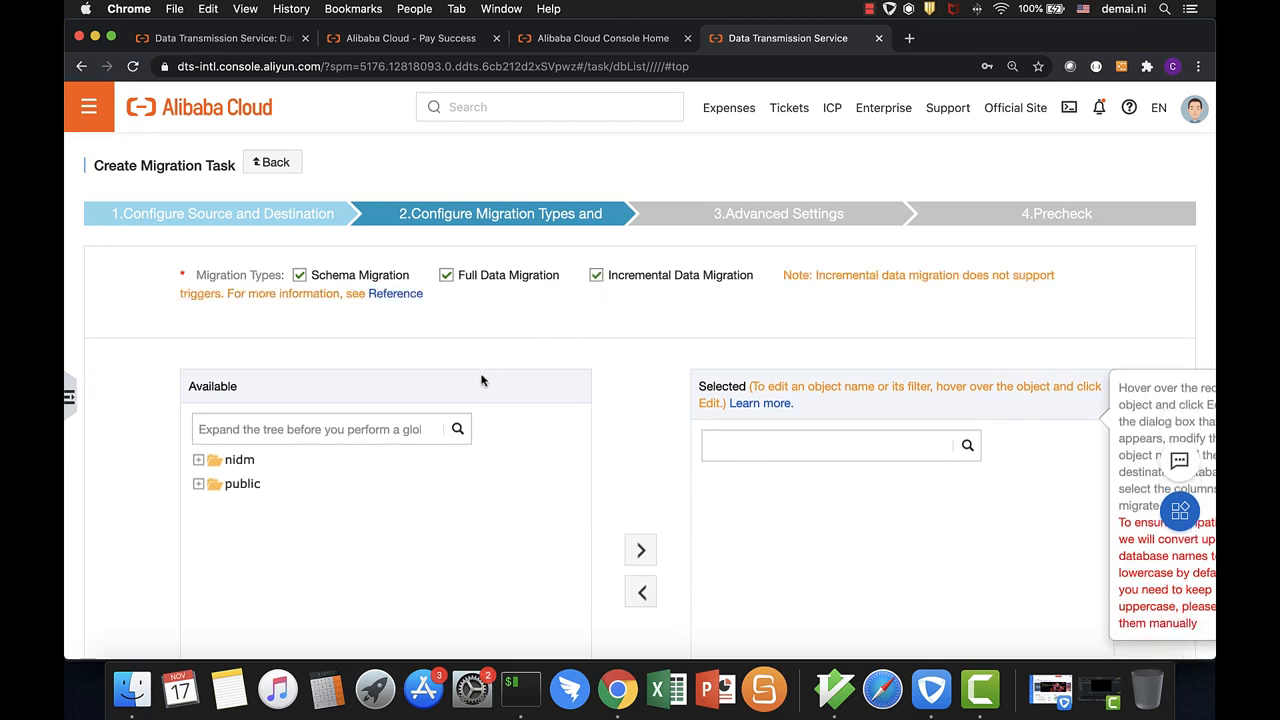
Add the onlineretail table from the public schema's tables to the selected migration objects
{"action": "scroll", "coordinate": [502, 495], "scroll_direction": "down", "scroll_amount": 1}
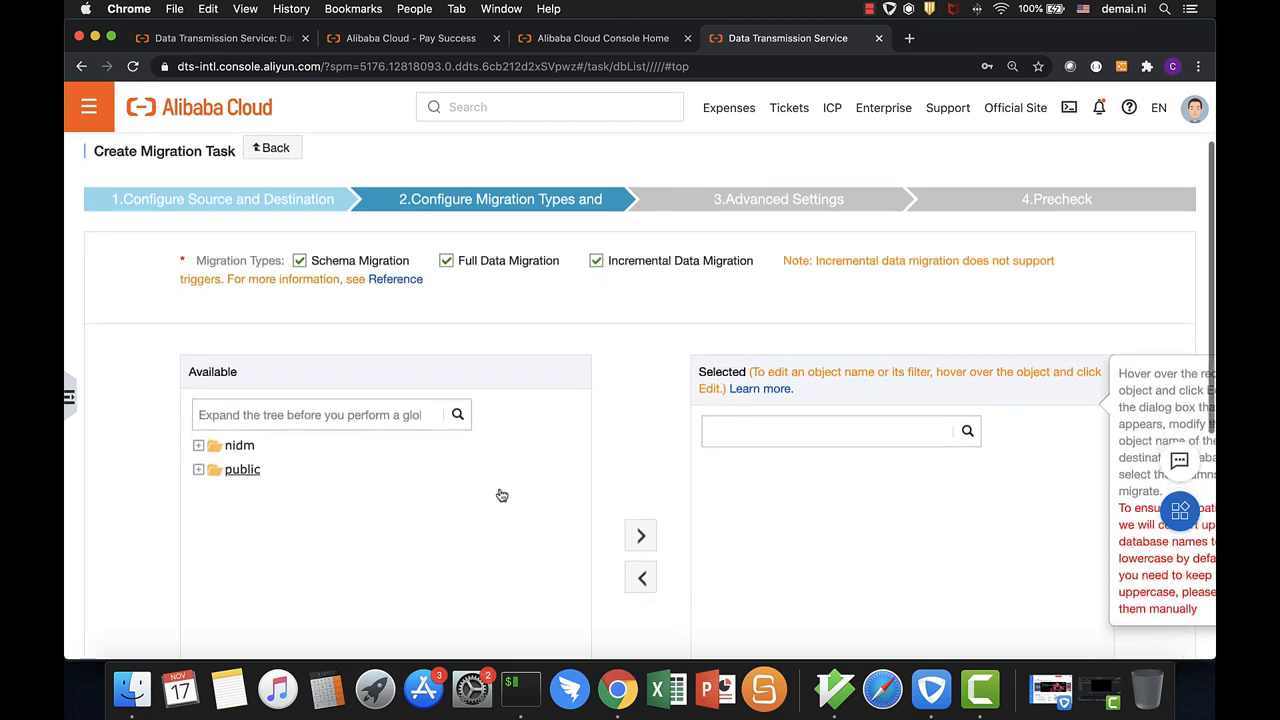
{"action": "left_click", "coordinate": [197, 472]}
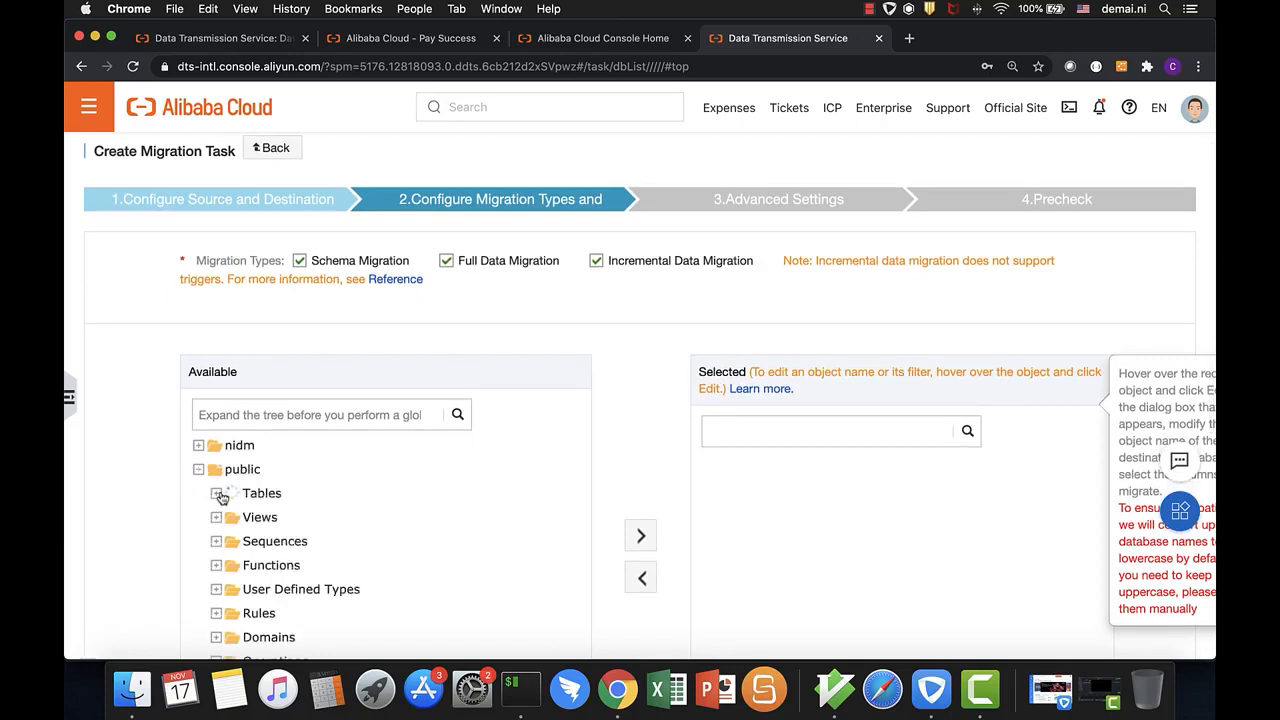
{"action": "left_click", "coordinate": [216, 493]}
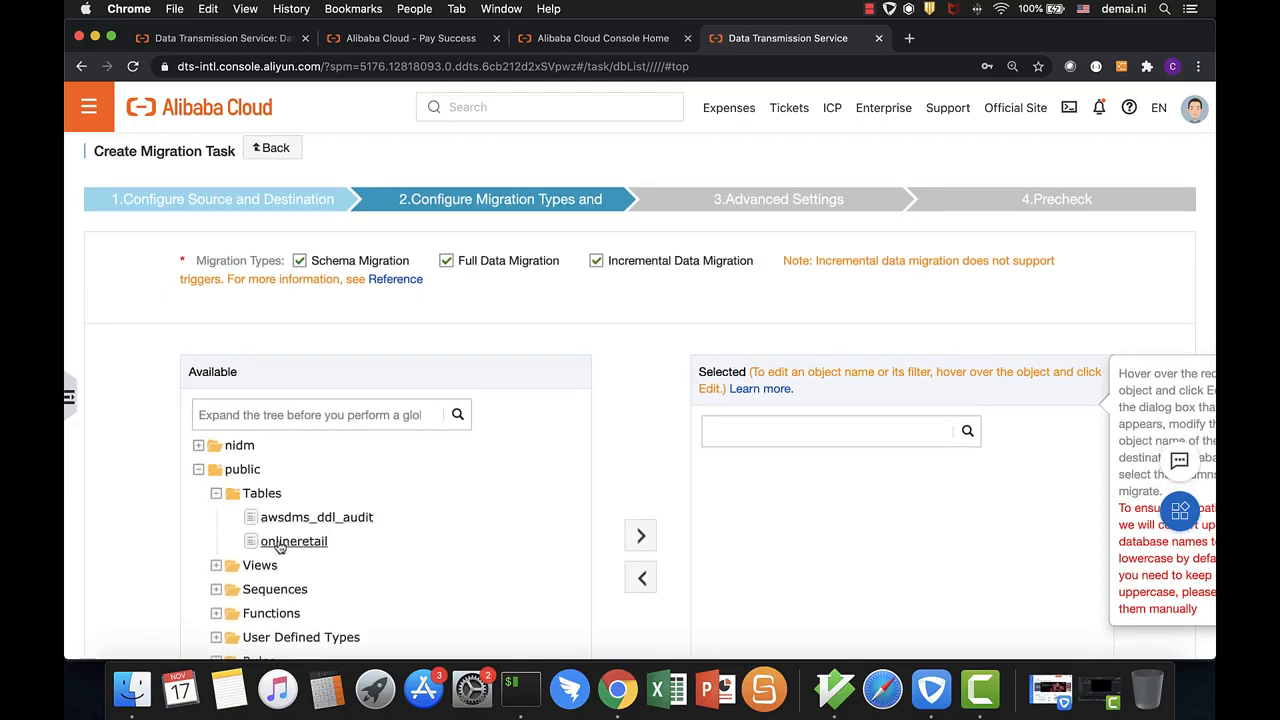
{"action": "left_click", "coordinate": [280, 542]}
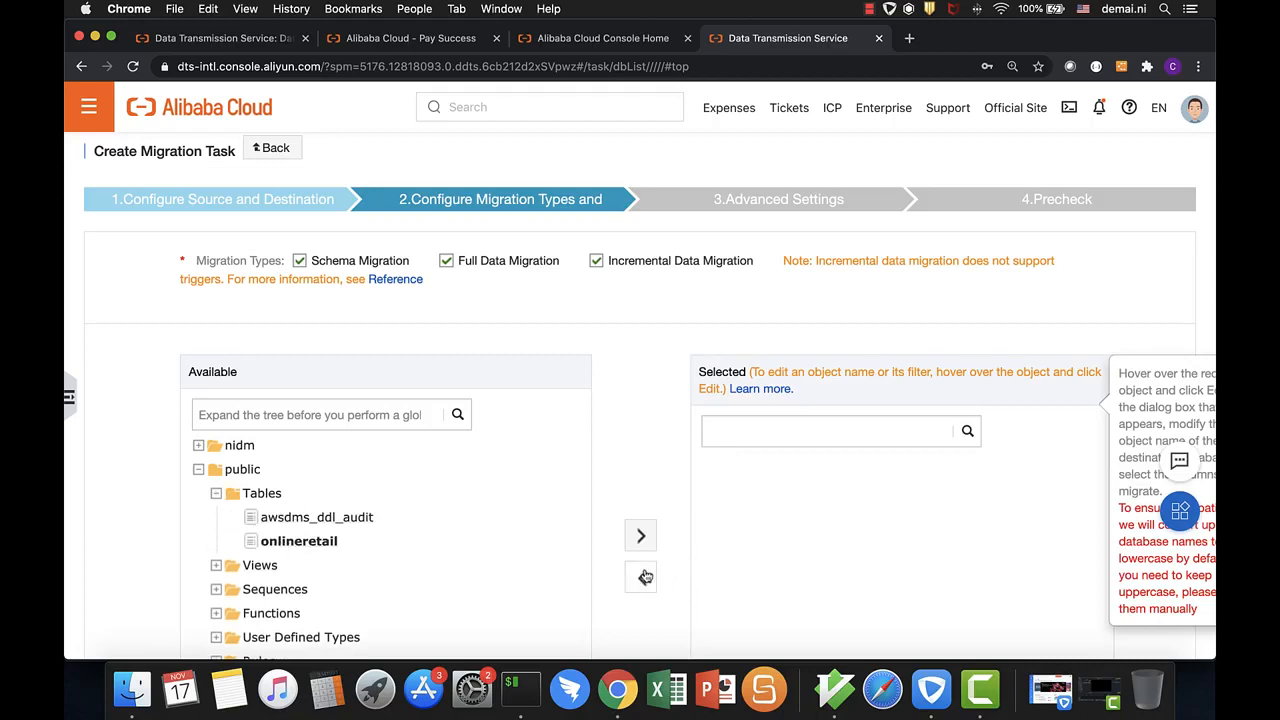
{"action": "left_click", "coordinate": [641, 536]}
Run the precheck with database and table names left unchanged, and review the check results
{"action": "scroll", "coordinate": [895, 552], "scroll_direction": "down", "scroll_amount": 5}
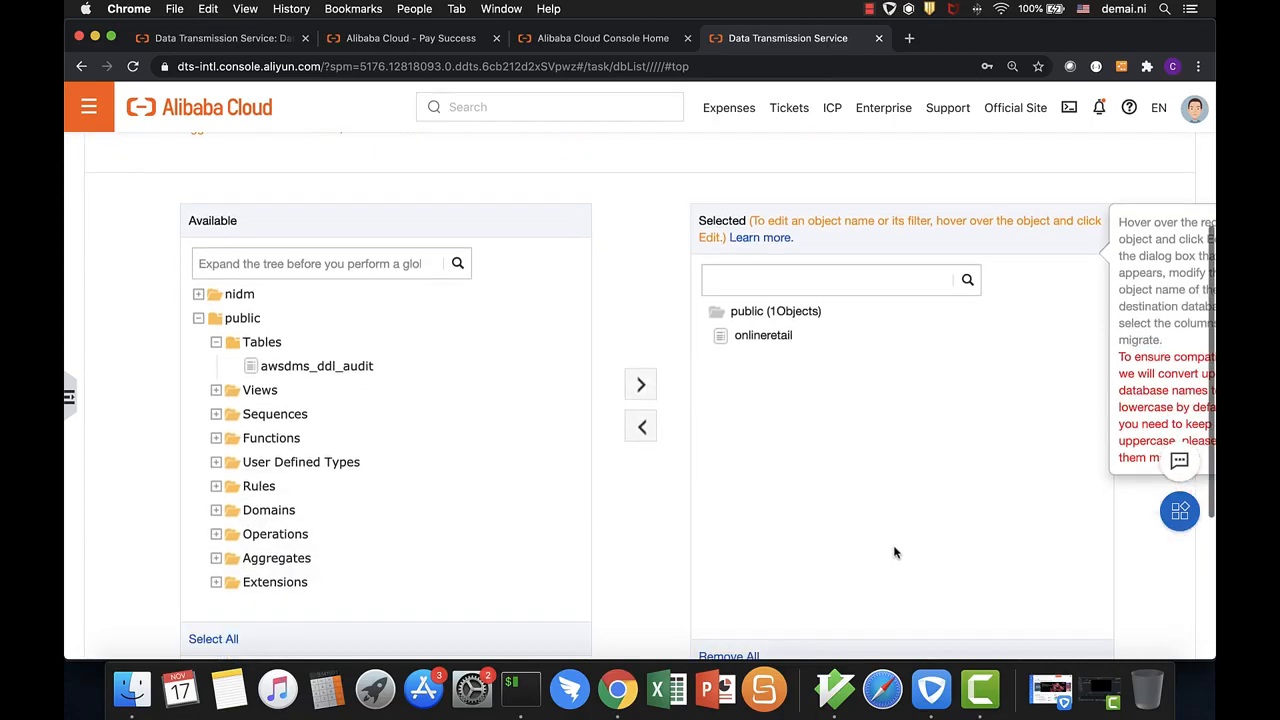
{"action": "scroll", "coordinate": [895, 552], "scroll_direction": "down", "scroll_amount": 2}
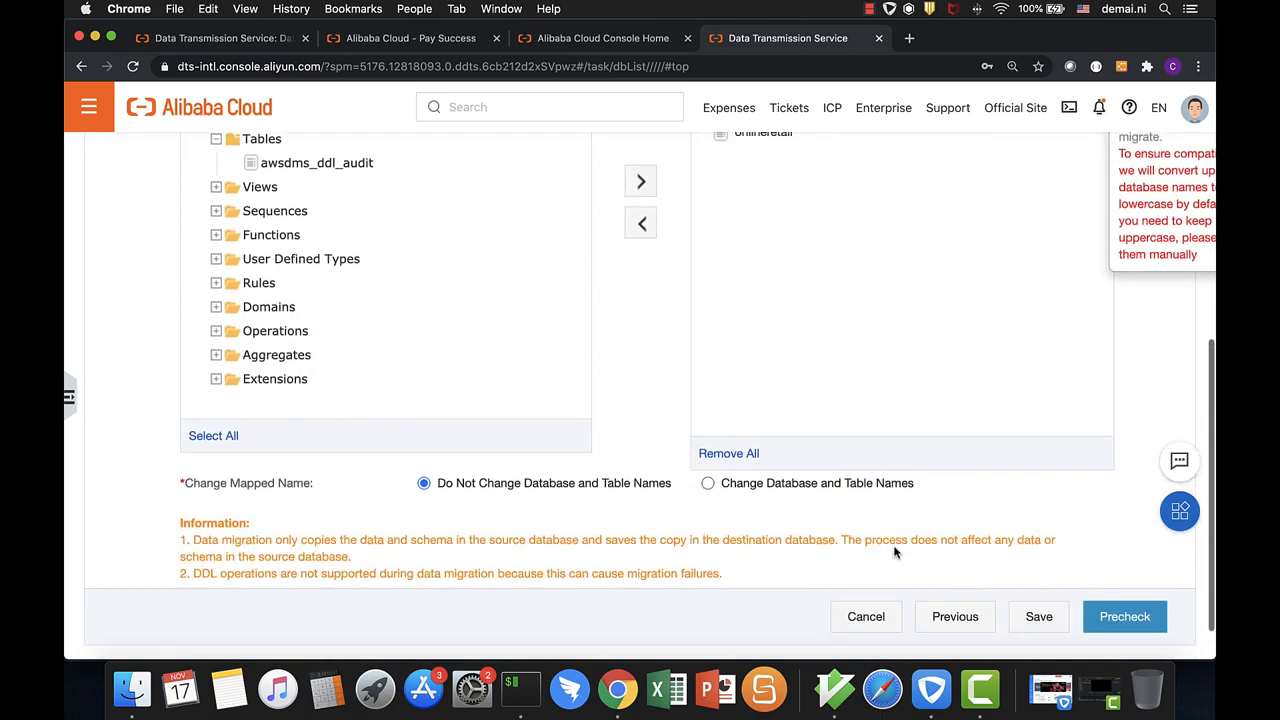
{"action": "scroll", "coordinate": [895, 552], "scroll_direction": "down", "scroll_amount": 1}
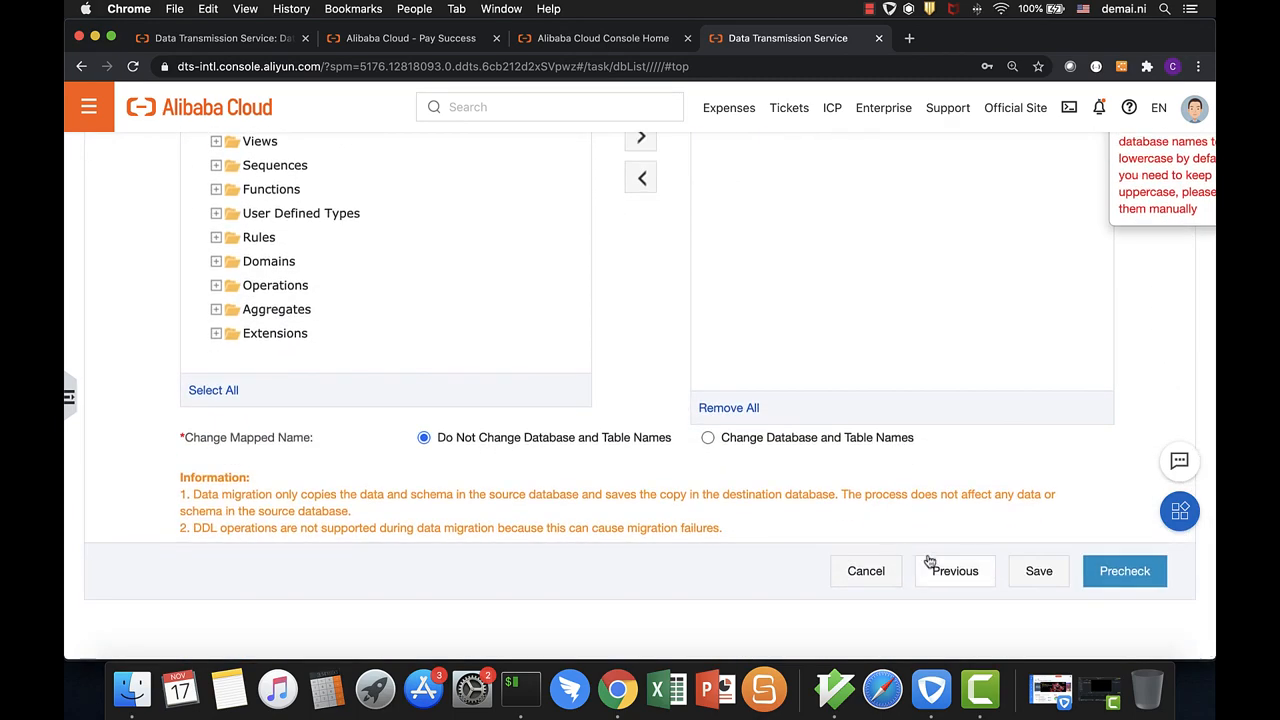
{"action": "left_click", "coordinate": [1125, 571]}
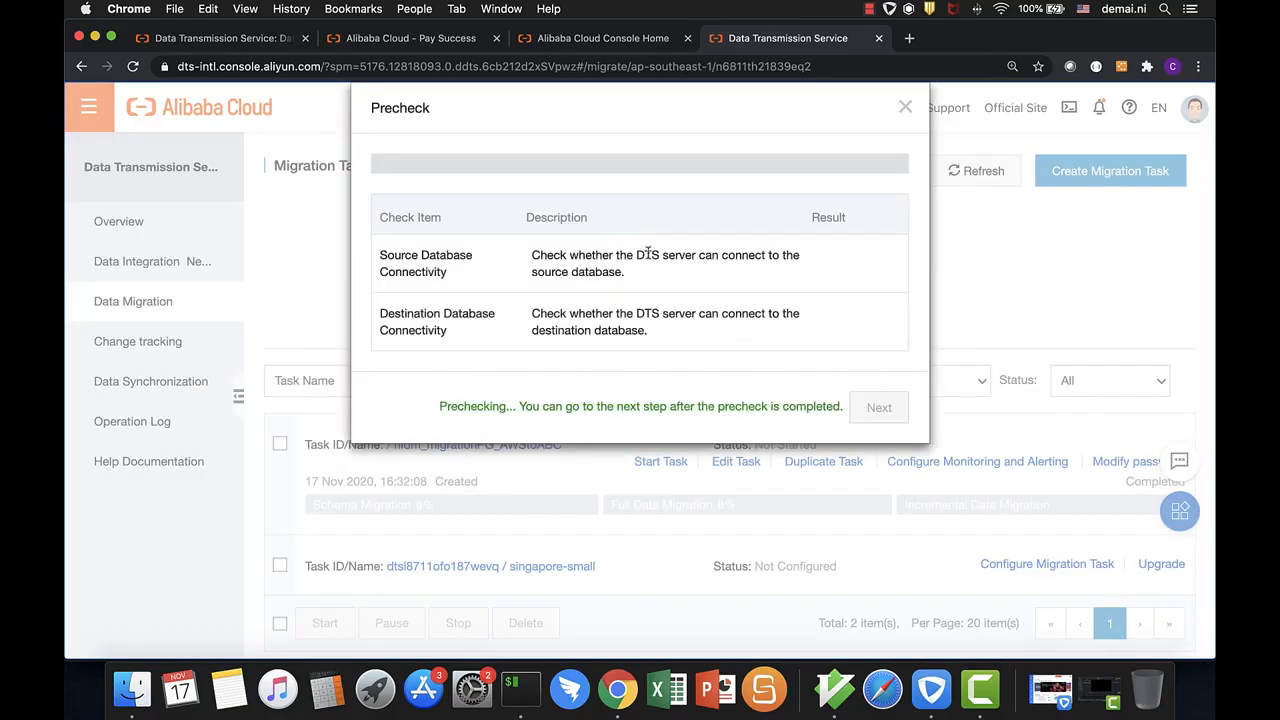
{"action": "scroll", "coordinate": [648, 257], "scroll_direction": "down", "scroll_amount": 5}
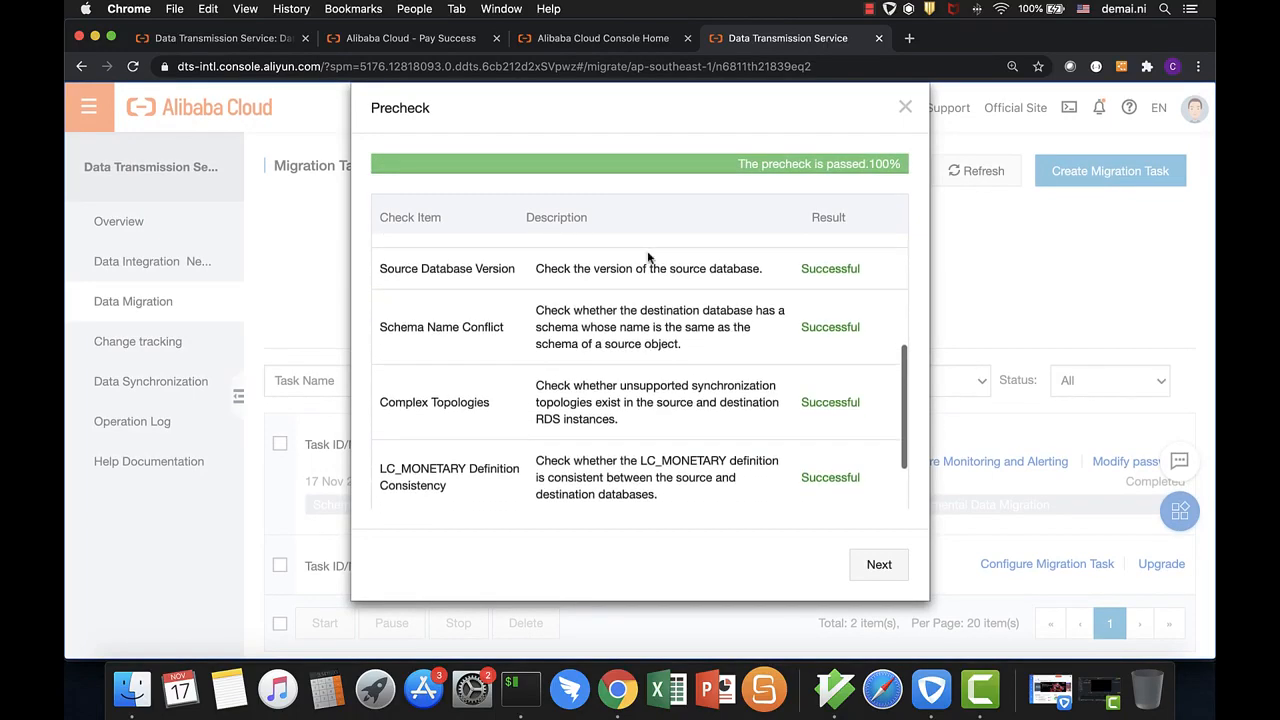
Choose the small channel specification, accept the Pay-As-You-Go service terms, and buy and start the migration task
{"action": "left_click", "coordinate": [879, 566]}
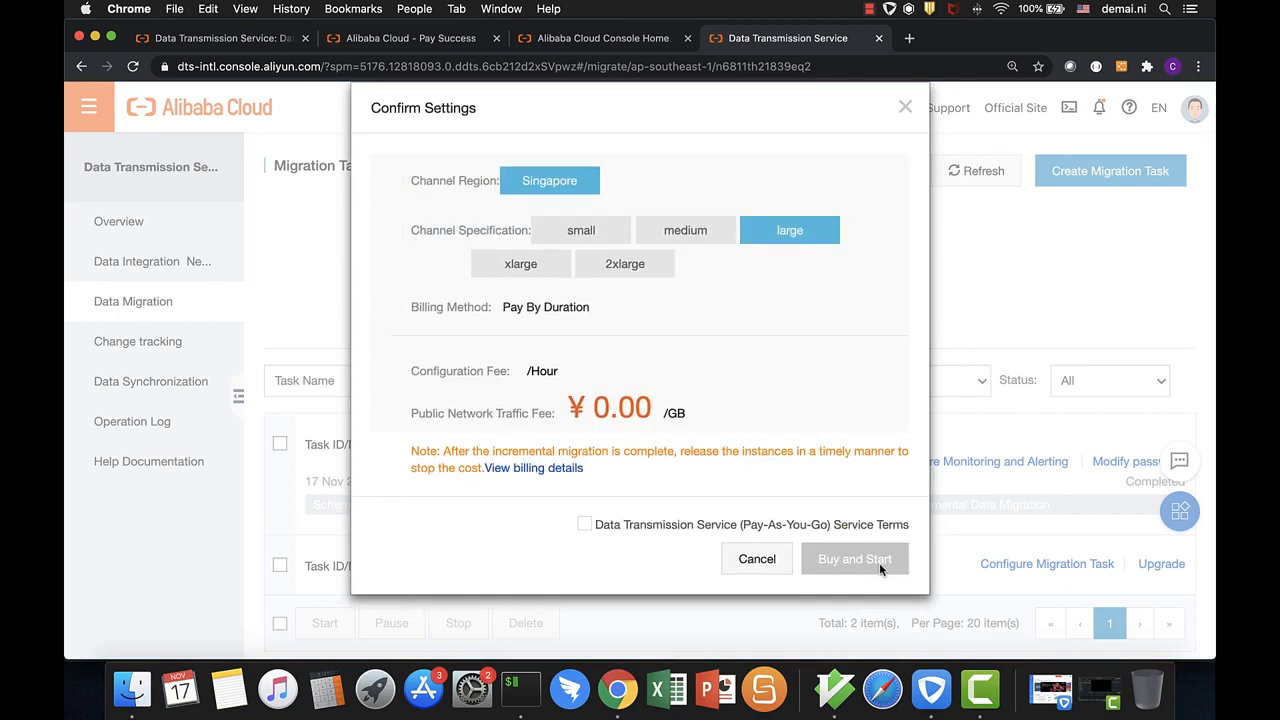
{"action": "left_click", "coordinate": [575, 237]}
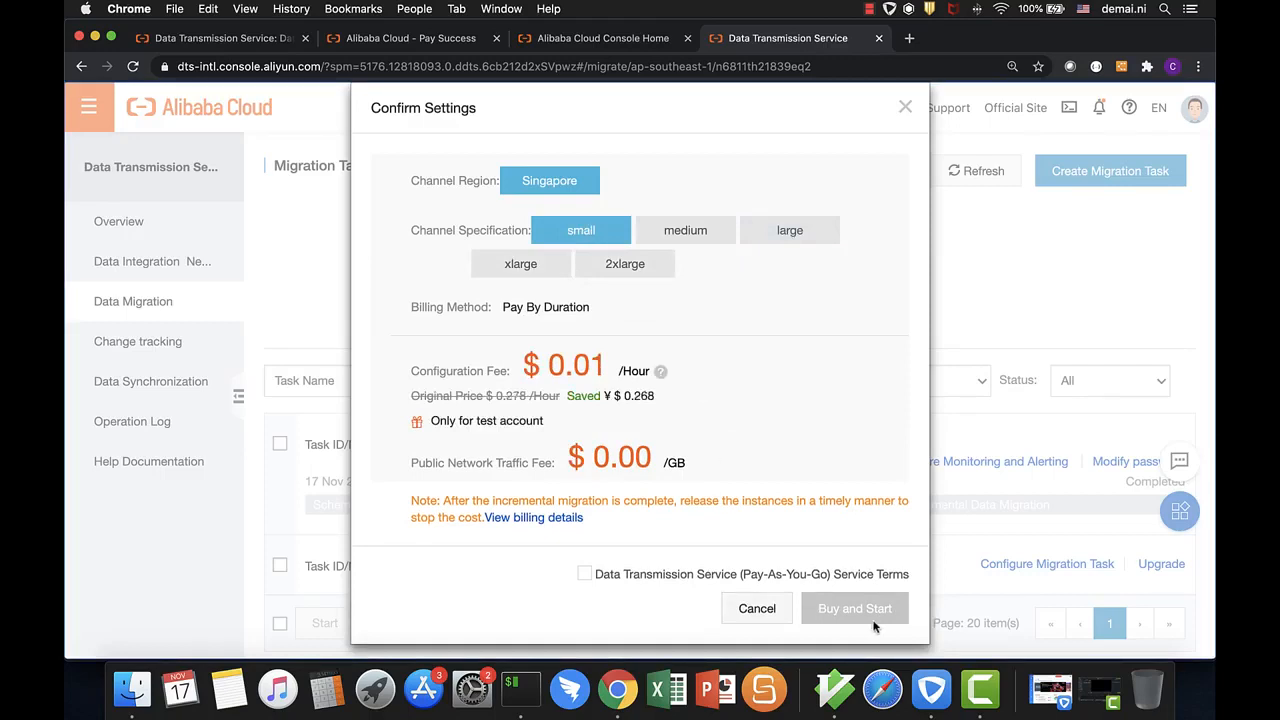
{"action": "left_click", "coordinate": [585, 574]}
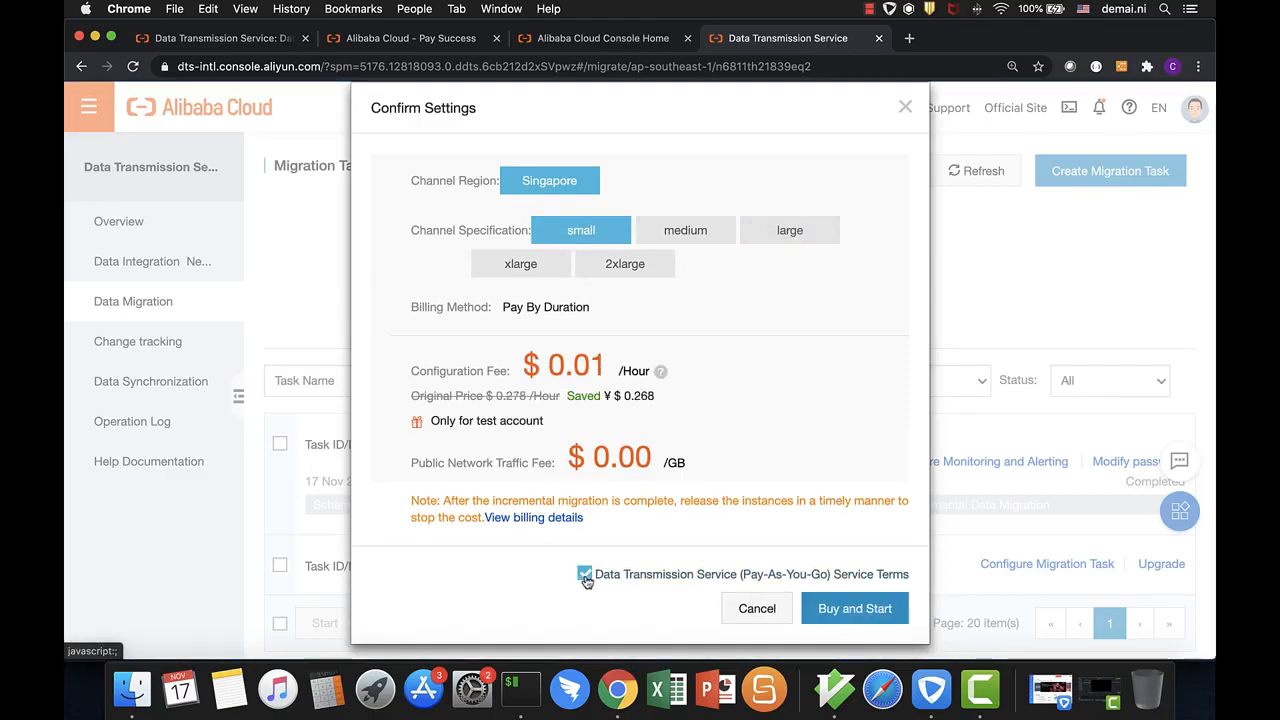
{"action": "left_click", "coordinate": [869, 612]}
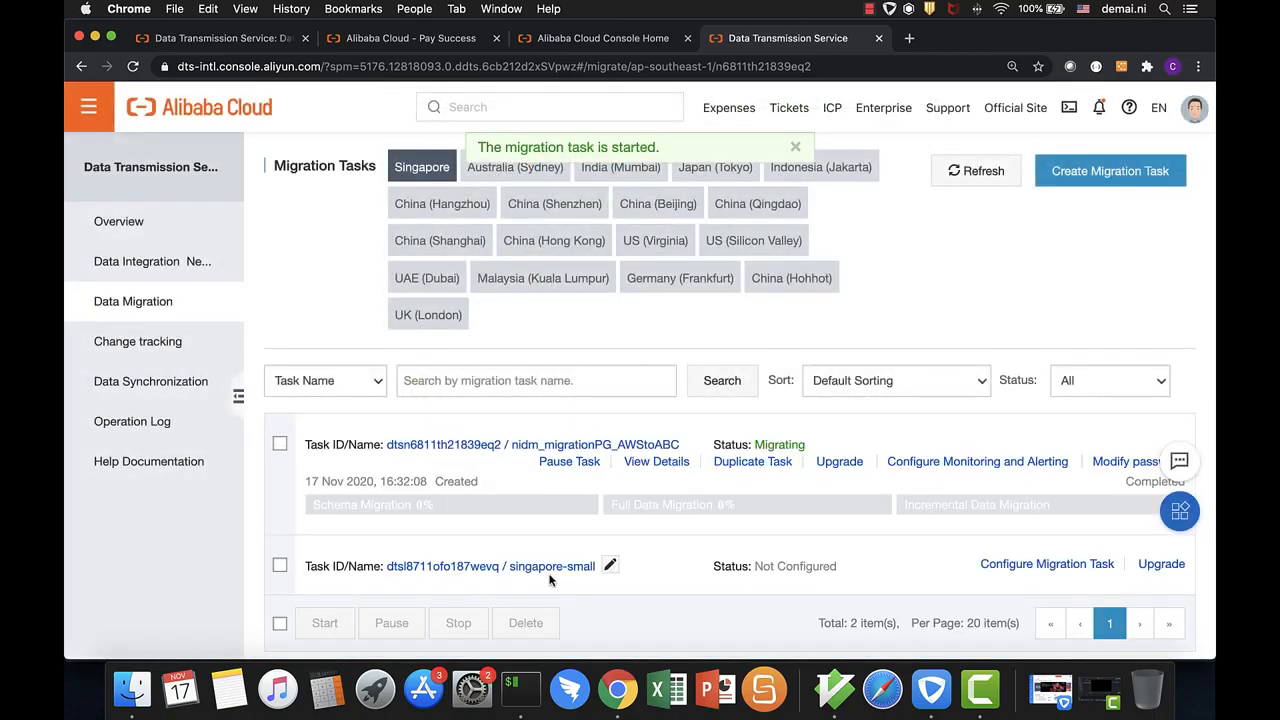
Open the nidm_migrationPG_AWStoABC task and examine its configuration, connection and billing details, and task log
{"action": "left_click", "coordinate": [280, 446]}
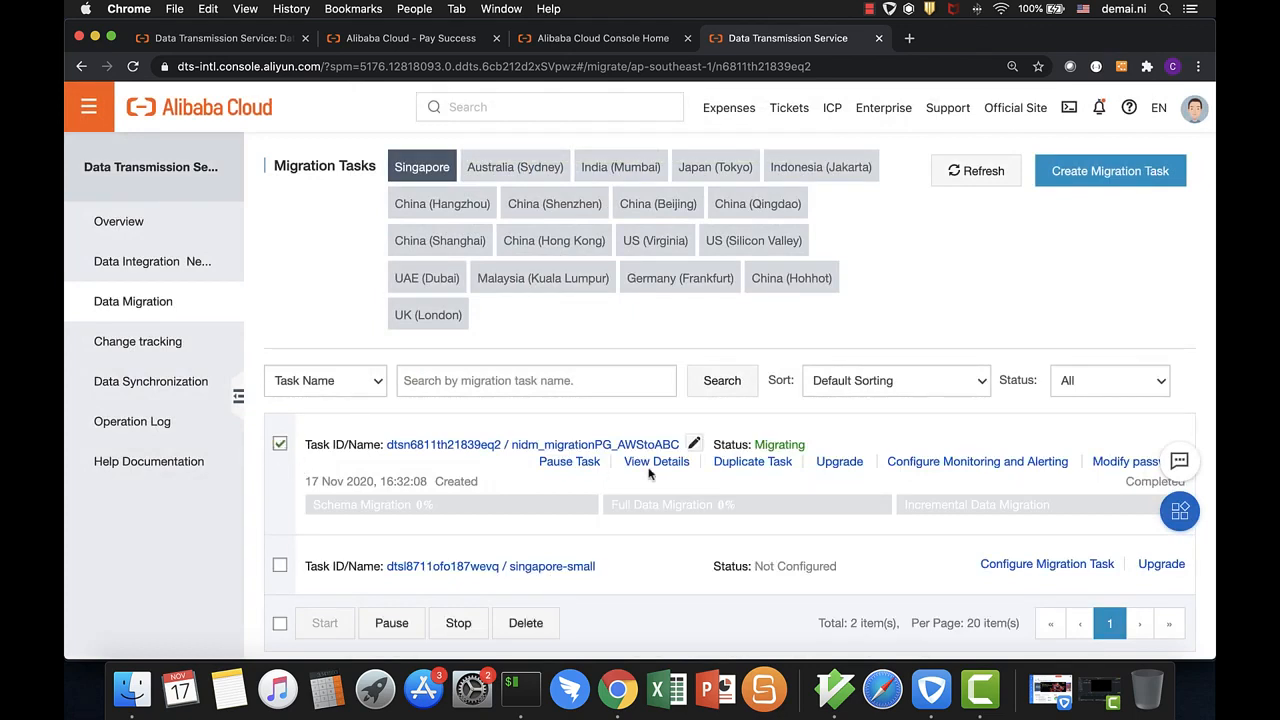
{"action": "scroll", "coordinate": [785, 466], "scroll_direction": "down", "scroll_amount": 1}
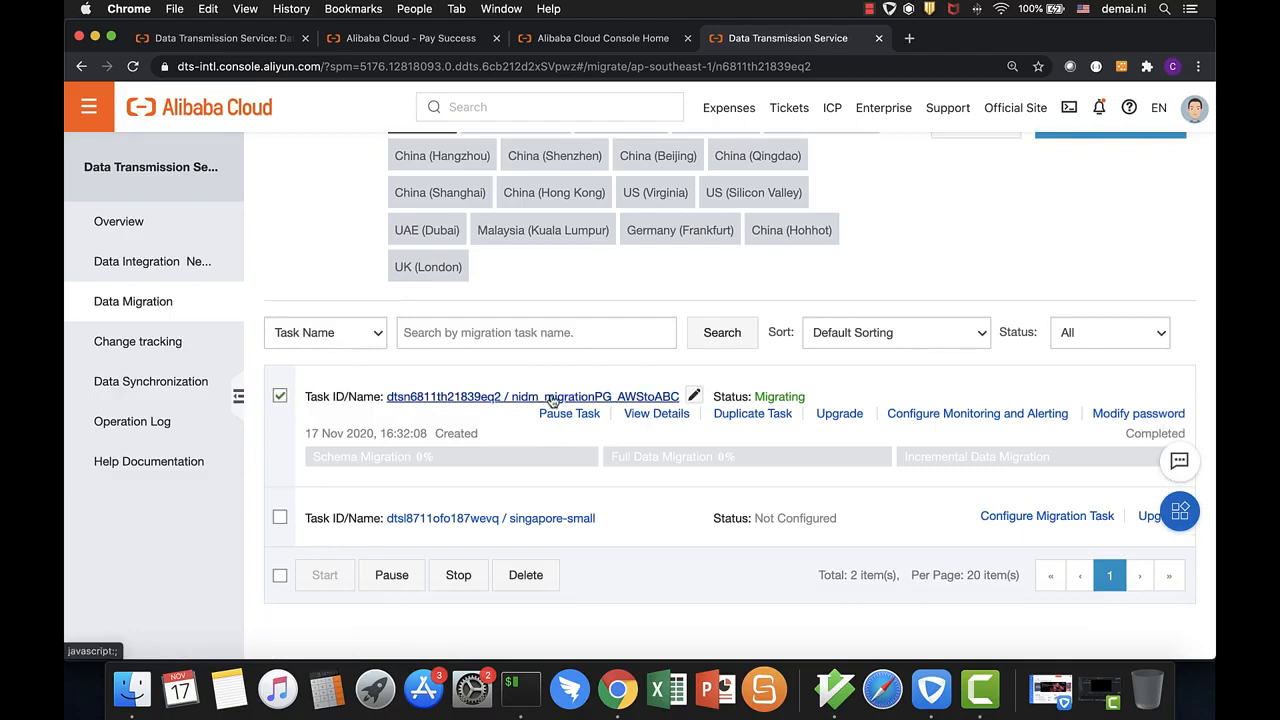
{"action": "left_click", "coordinate": [550, 402]}
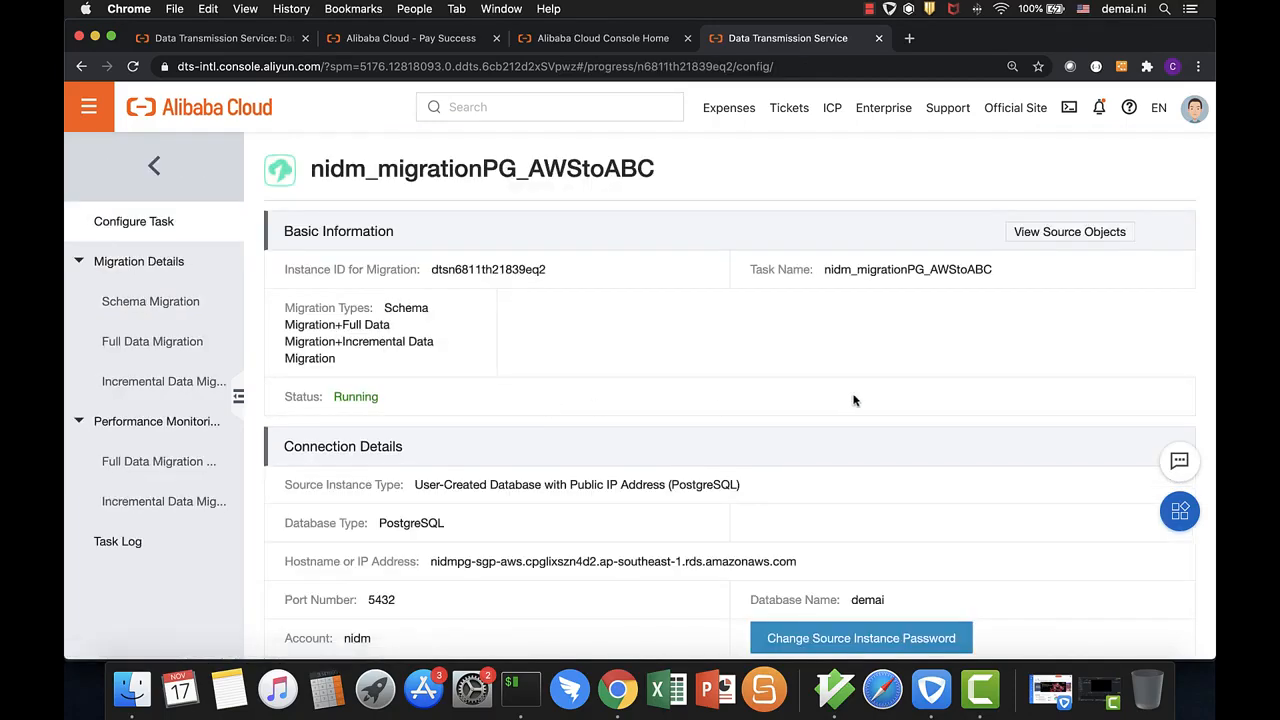
{"action": "scroll", "coordinate": [853, 400], "scroll_direction": "down", "scroll_amount": 5}
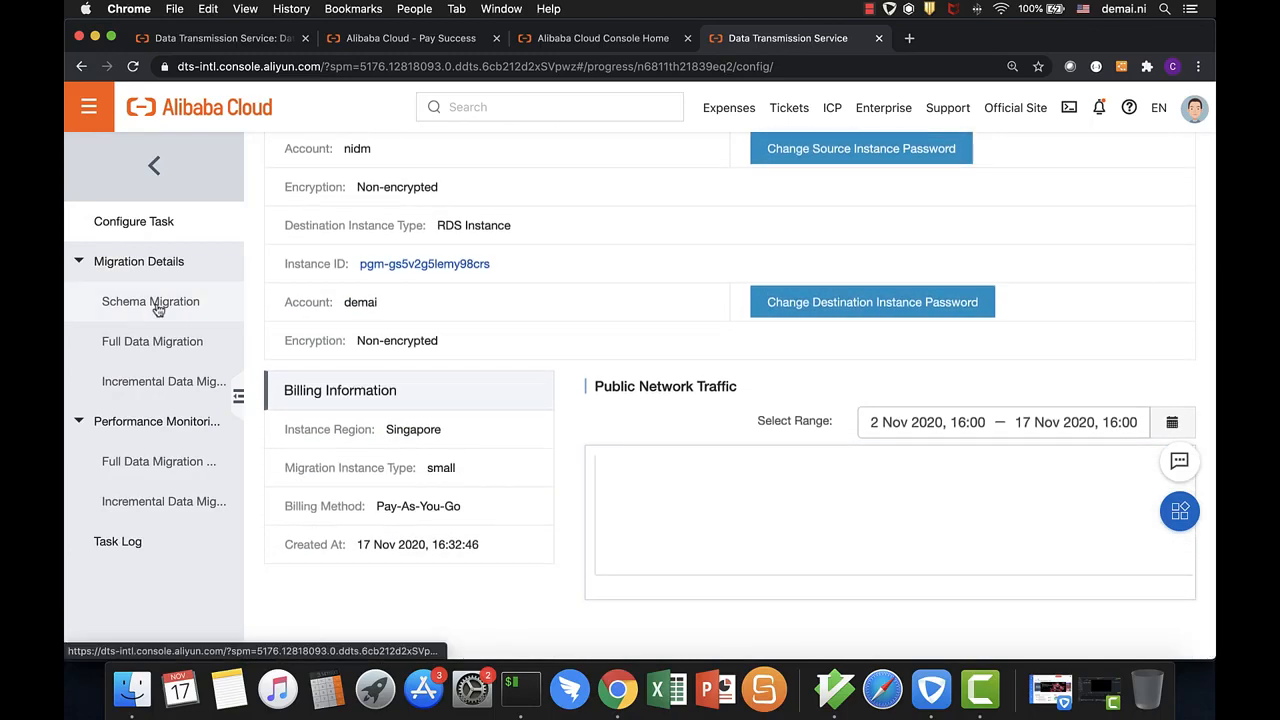
{"action": "left_click", "coordinate": [133, 542]}
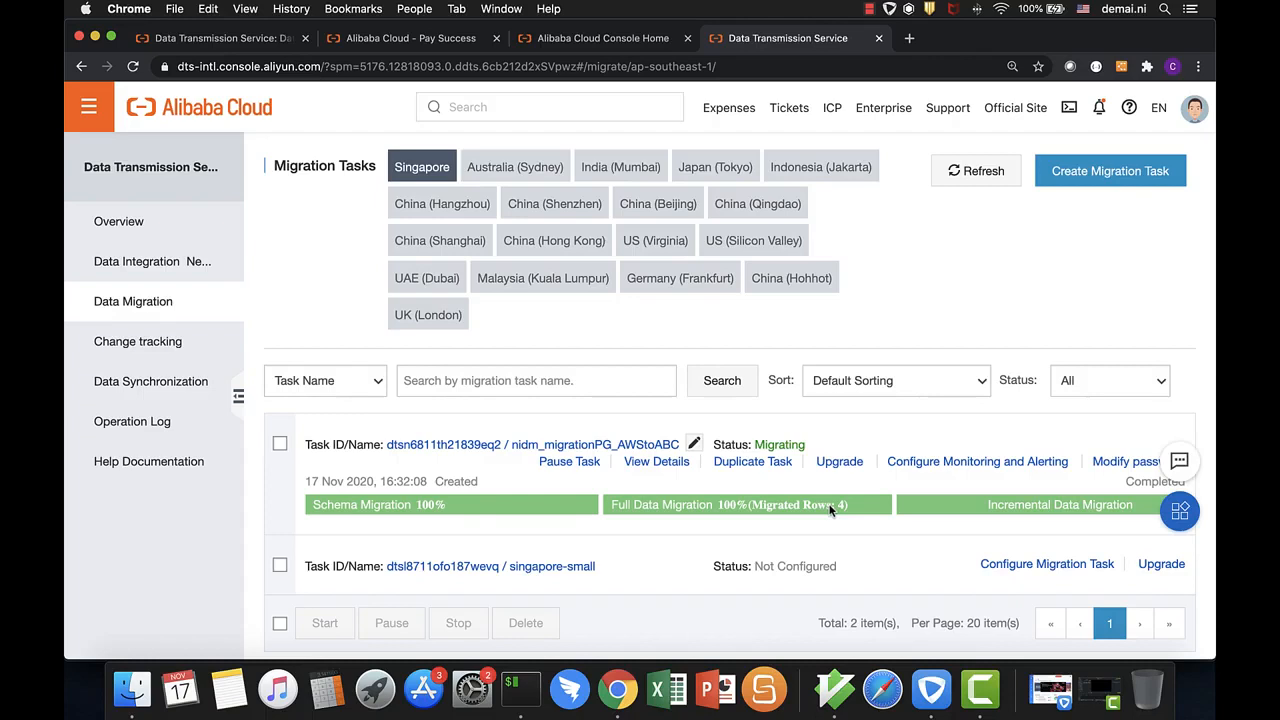
Query all rows of onlineretail in the terminal's Alibaba Cloud psql session, and return to the migration task list
{"action": "left_click", "coordinate": [520, 688]}
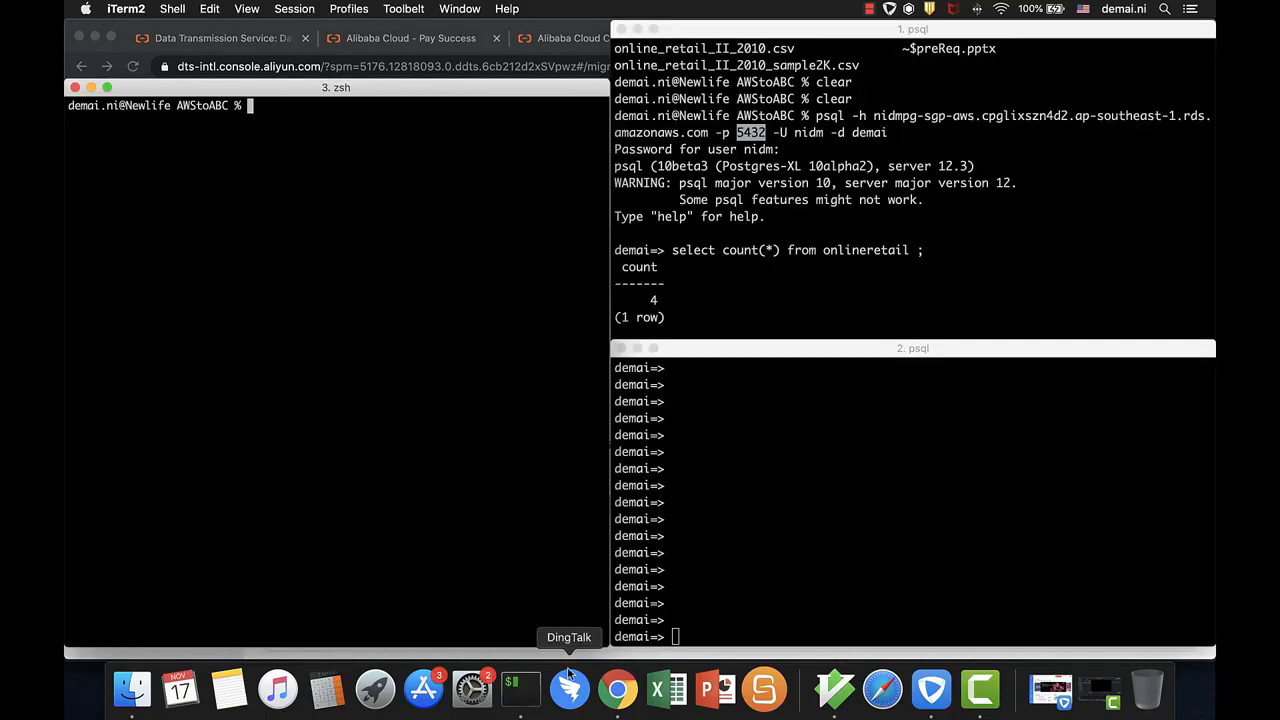
{"action": "left_click", "coordinate": [805, 563]}
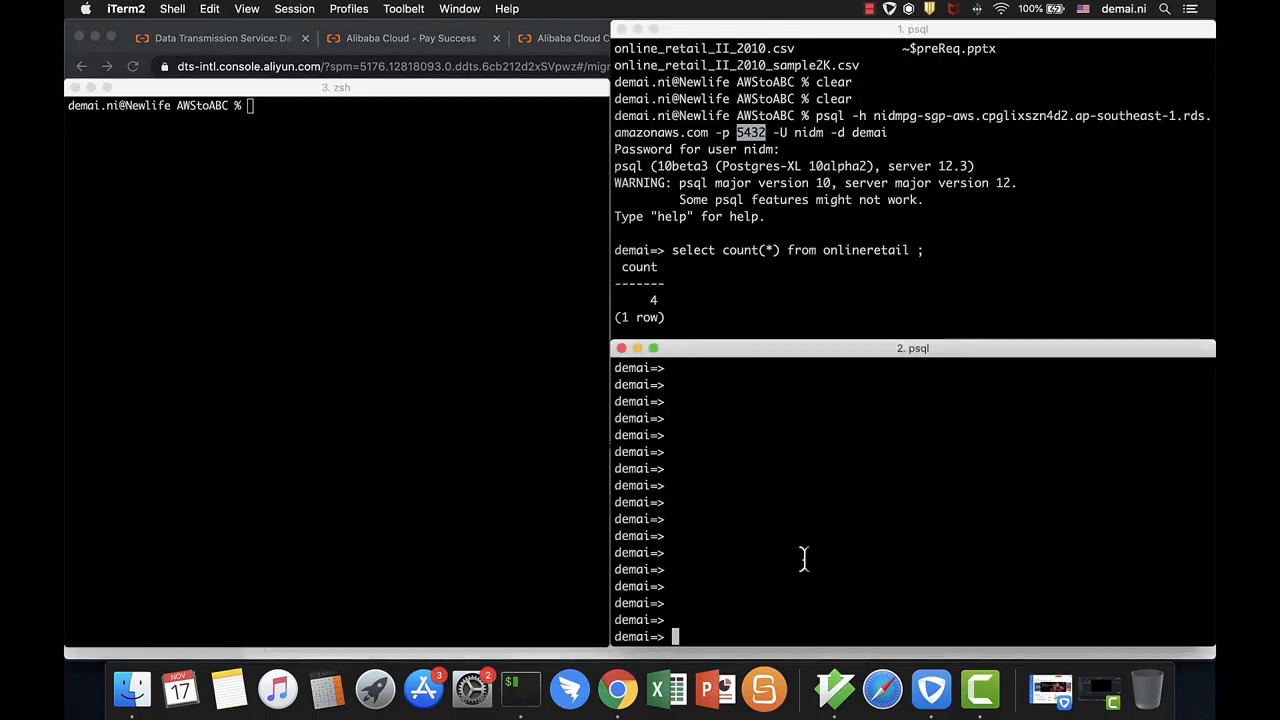
{"action": "type", "text": "clear"}
{"action": "key", "text": "Return"}
{"action": "type", "text": ";"}
{"action": "key", "text": "Up"}
{"action": "key", "text": "Return"}
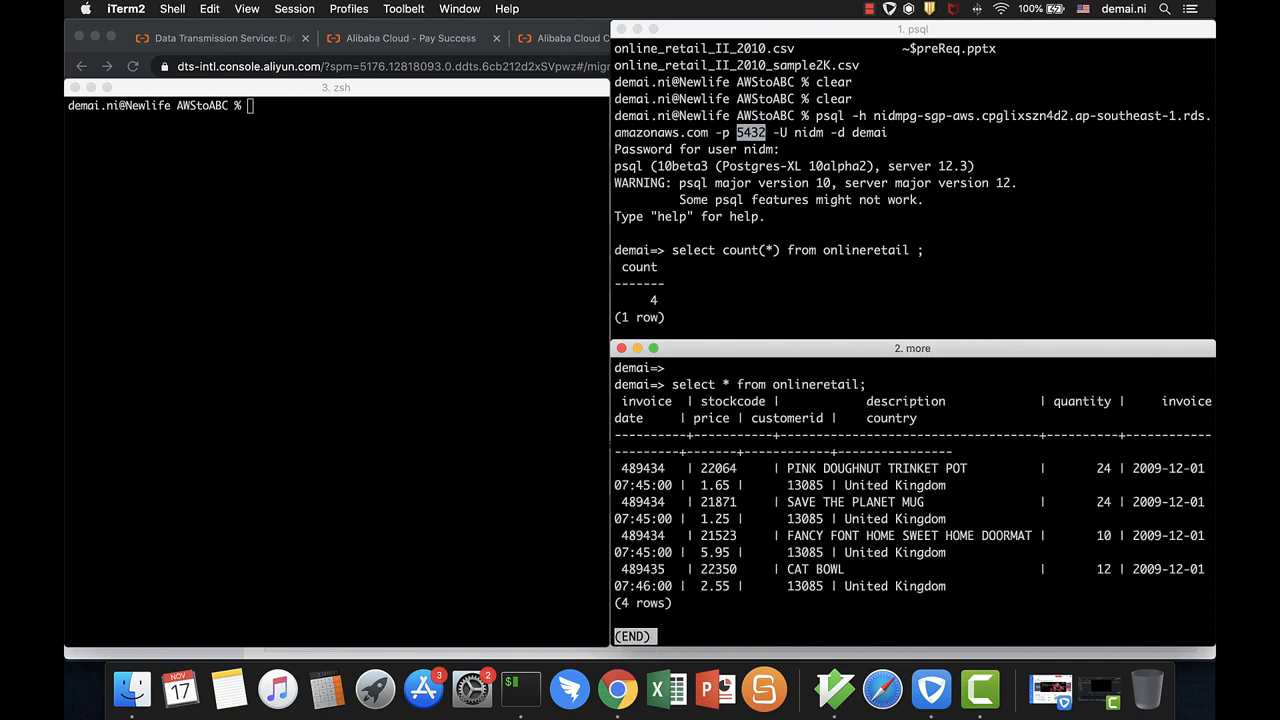
{"action": "key", "text": "q"}
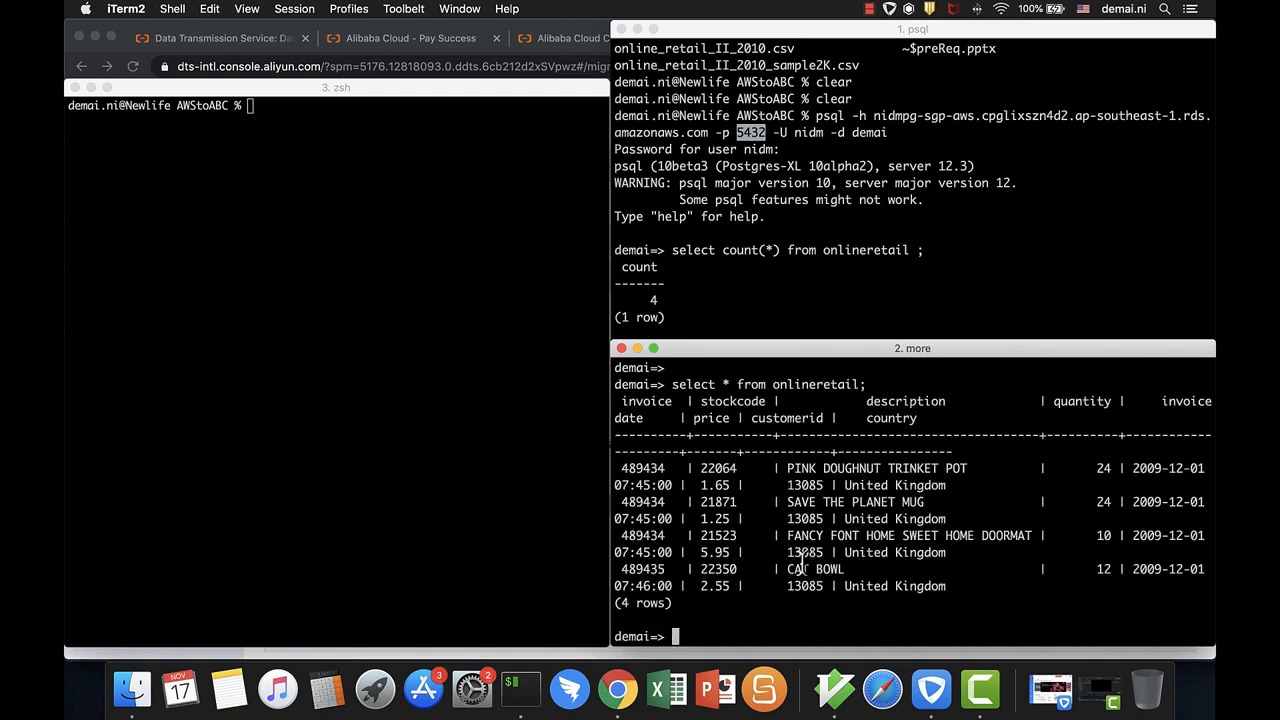
{"action": "left_click", "coordinate": [90, 49]}
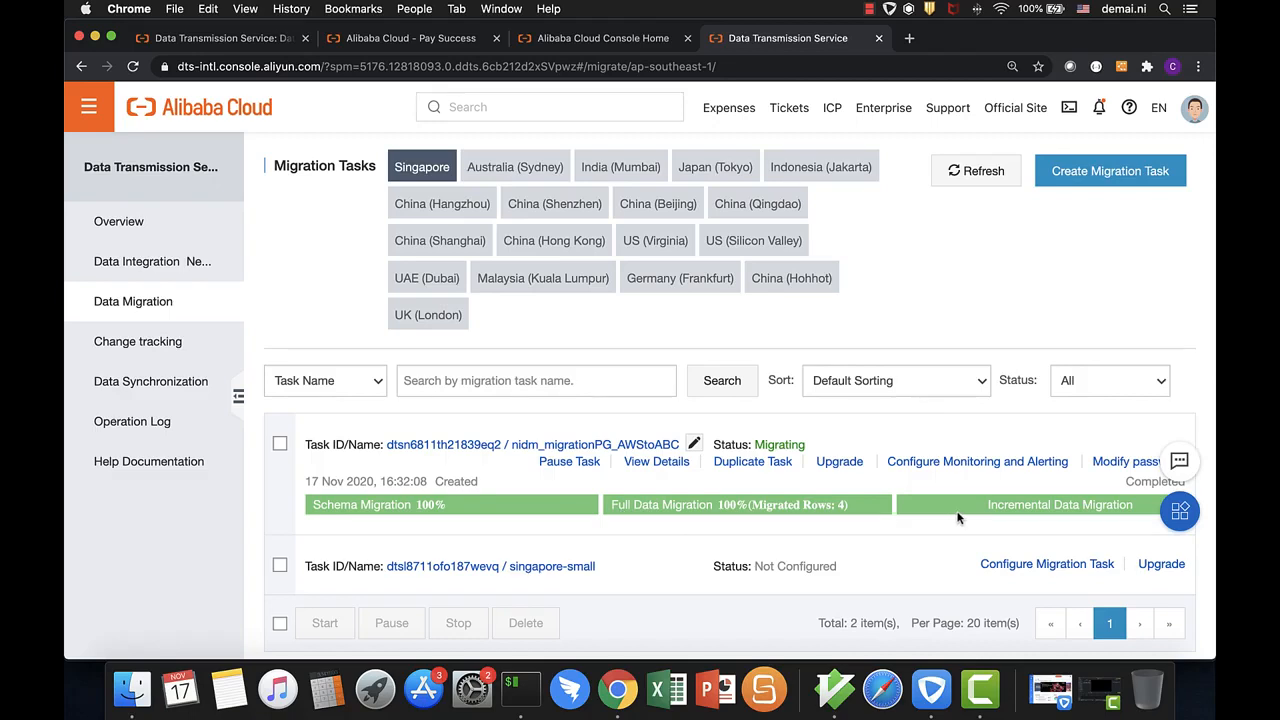
Switch to the terminal's zsh session and list the files in the AWStoABC folder
{"action": "left_click", "coordinate": [519, 688]}
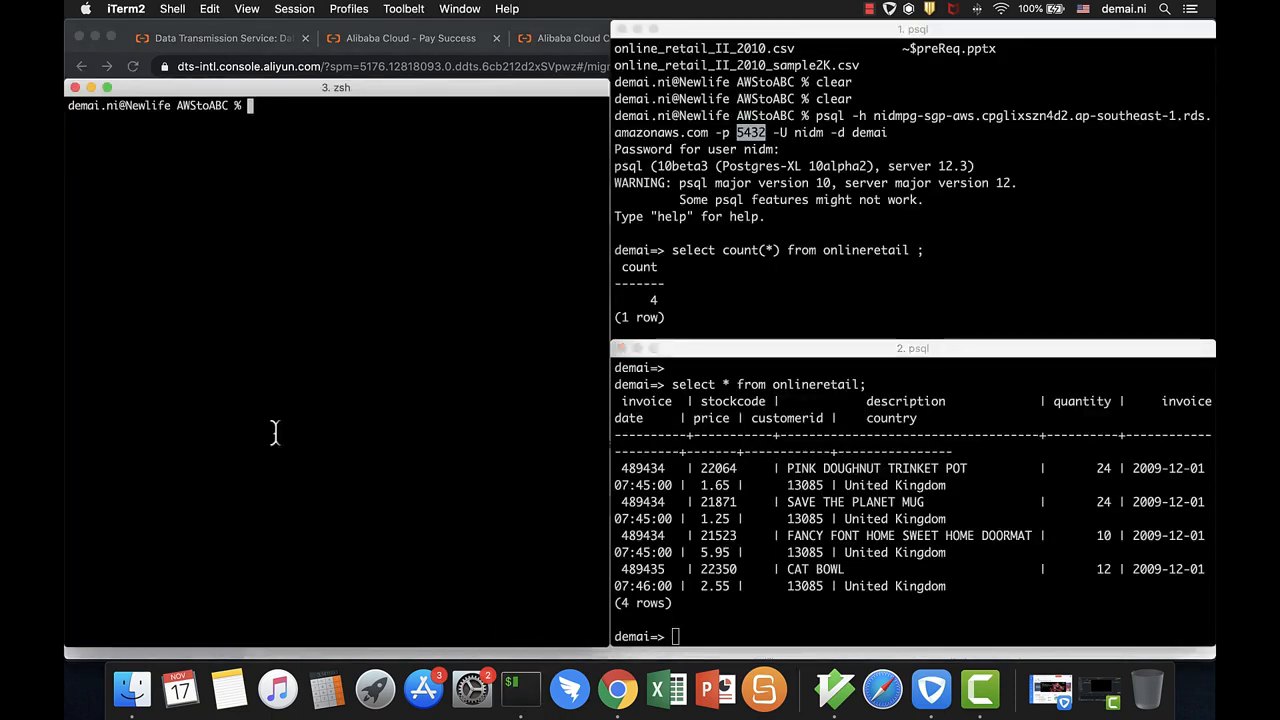
{"action": "type", "text": "ls"}
{"action": "key", "text": "Return"}
{"action": "type", "text": "java LoadDataFromCVSToDB onlin"}
{"action": "key", "text": "BackSpace"}
{"action": "key", "text": "BackSpace"}
{"action": "key", "text": "BackSpace"}
{"action": "key", "text": "BackSpace"}
{"action": "key", "text": "BackSpace"}
{"action": "key", "text": "BackSpace"}
{"action": "key", "text": "BackSpace"}
{"action": "key", "text": "BackSpace"}
{"action": "key", "text": "BackSpace"}
{"action": "key", "text": "BackSpace"}
{"action": "key", "text": "BackSpace"}
{"action": "key", "text": "BackSpace"}
{"action": "key", "text": "BackSpace"}
{"action": "key", "text": "BackSpace"}
{"action": "key", "text": "BackSpace"}
{"action": "key", "text": "BackSpace"}
{"action": "key", "text": "BackSpace"}
{"action": "key", "text": "BackSpace"}
{"action": "key", "text": "BackSpace"}
{"action": "key", "text": "BackSpace"}
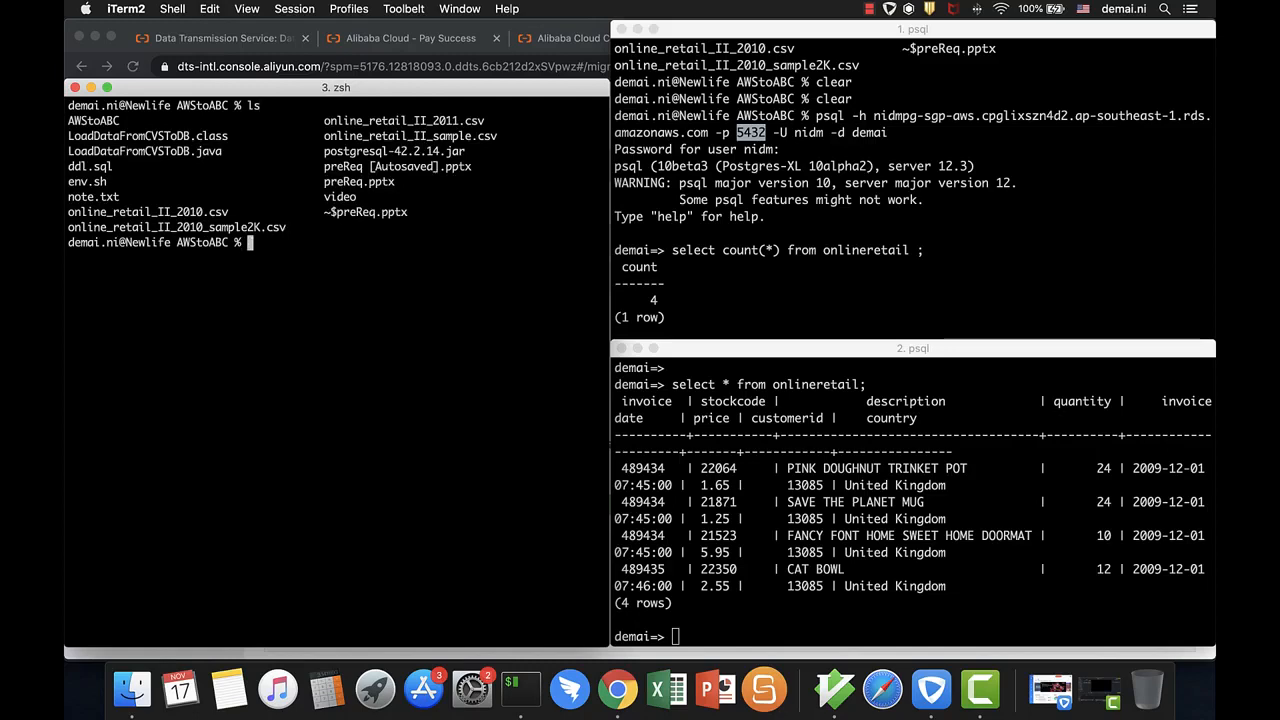
Source env.sh in the zsh session to set the connection variables for the AWS PostgreSQL instance
{"action": "type", "text": "source "}
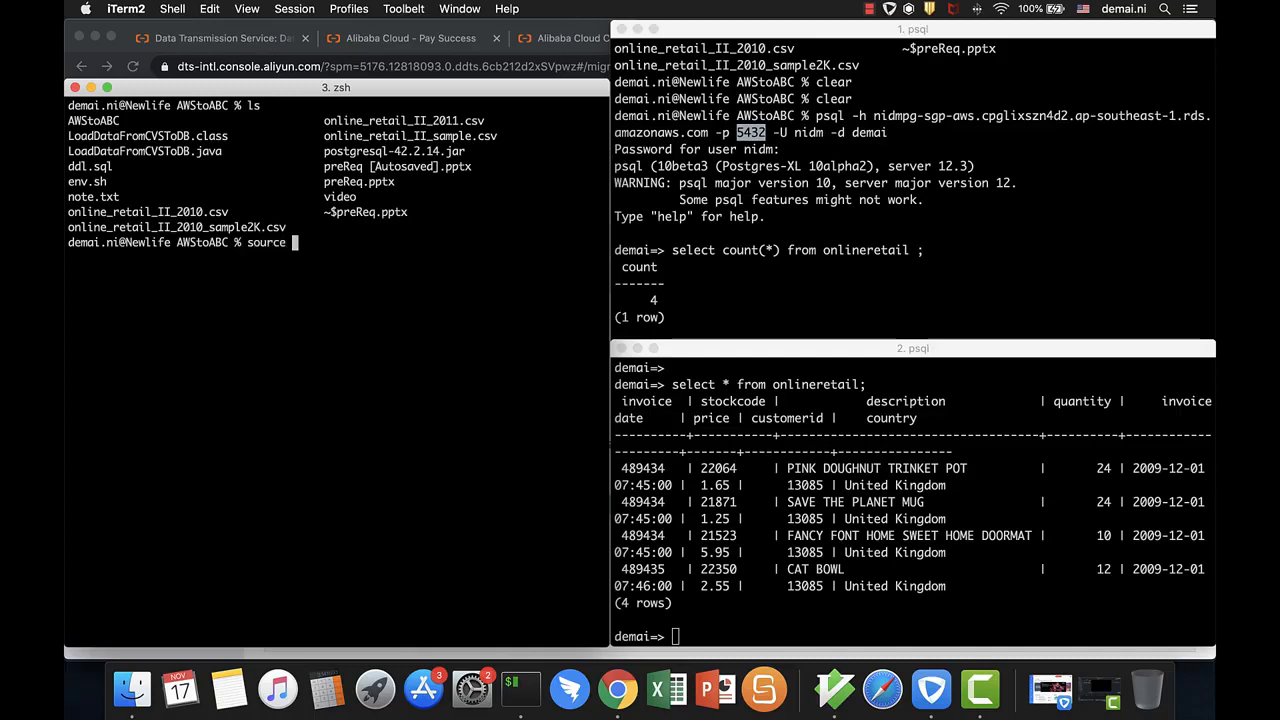
{"action": "type", "text": "env.sh"}
{"action": "key", "text": "Return"}
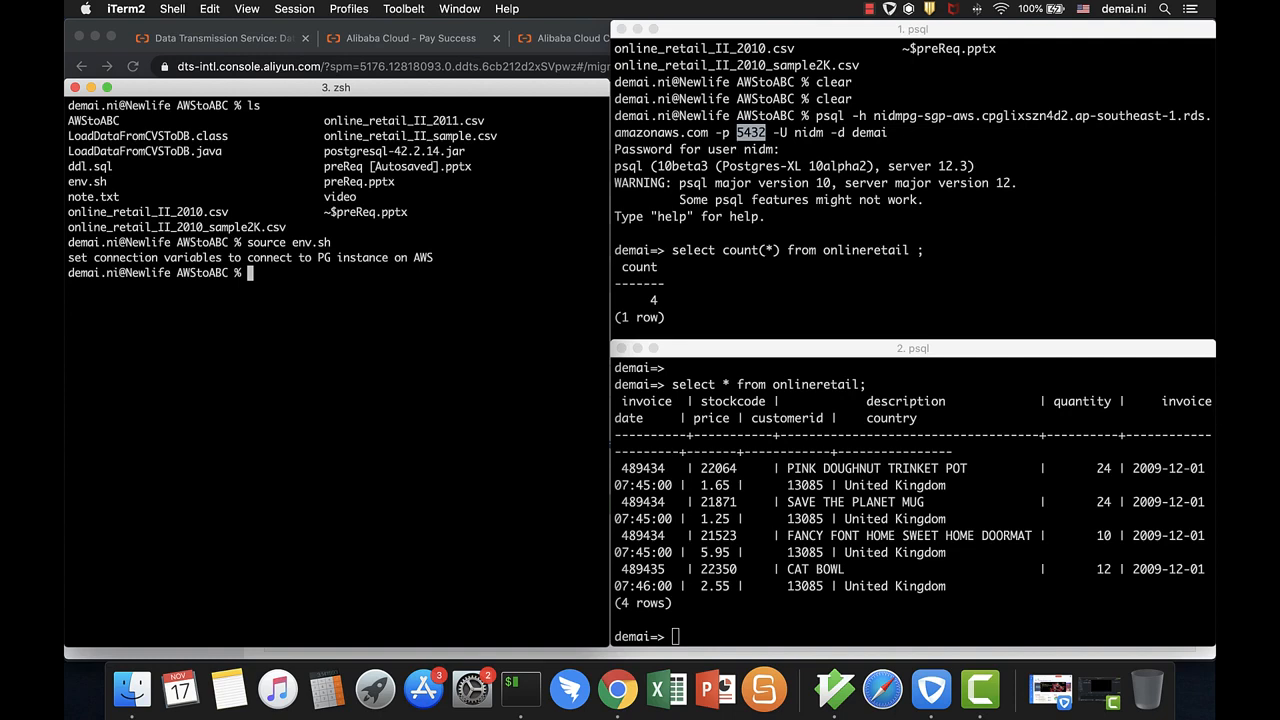
Run the Java program LoadDataFromCVSToDB on online_retail_II_2010_sample2K.csv to load its rows into the AWS database
{"action": "type", "text": "java LoadDataFromCVSToDB "}
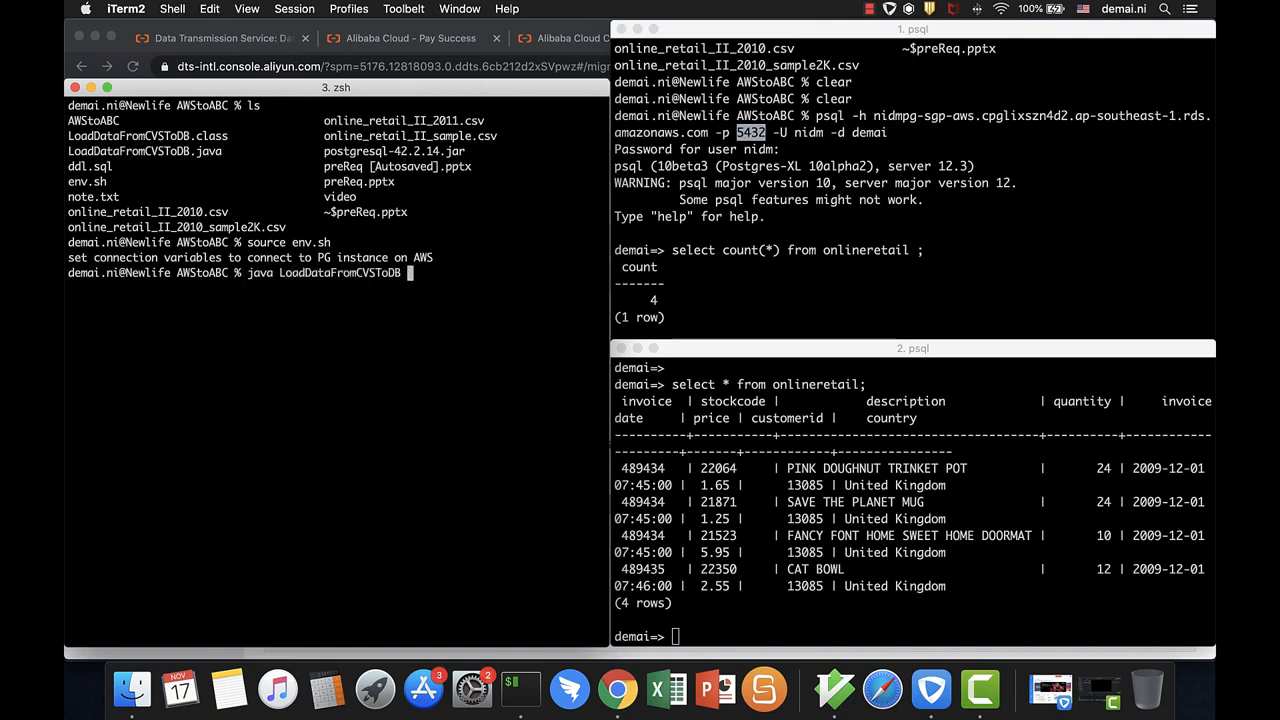
{"action": "type", "text": "one"}
{"action": "key", "text": "BackSpace"}
{"action": "key", "text": "Tab"}
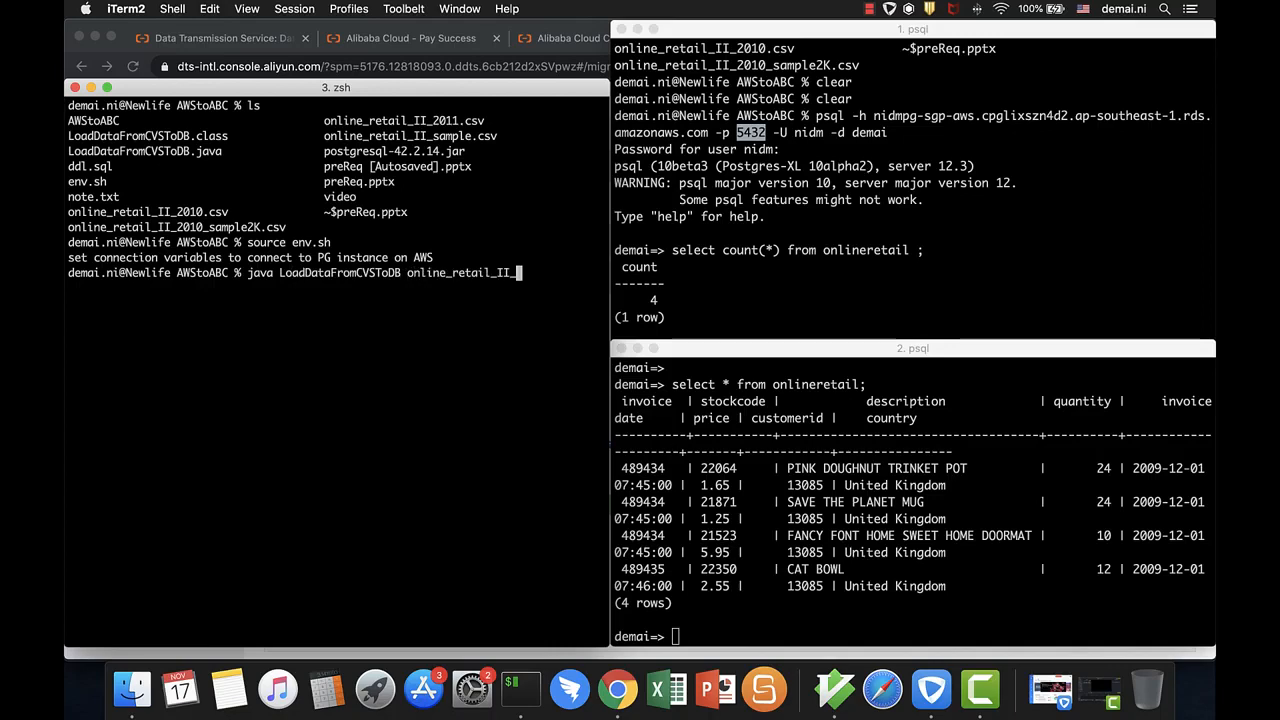
{"action": "type", "text": "201"}
{"action": "key", "text": "Tab"}
{"action": "type", "text": "0"}
{"action": "key", "text": "Tab"}
{"action": "type", "text": "_"}
{"action": "key", "text": "Tab"}
{"action": "key", "text": "Return"}
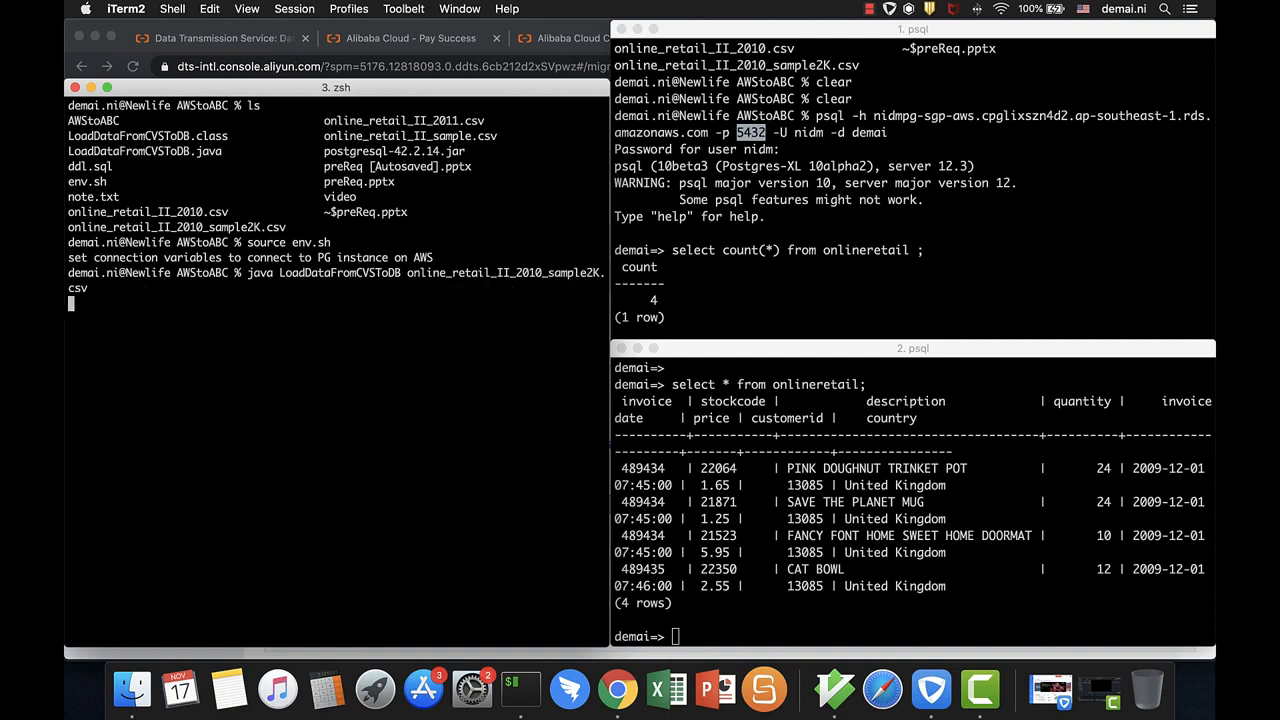
Query all rows of onlineretail in the AWS psql session, and count the table's rows with select count(*)
{"action": "left_click", "coordinate": [885, 296]}
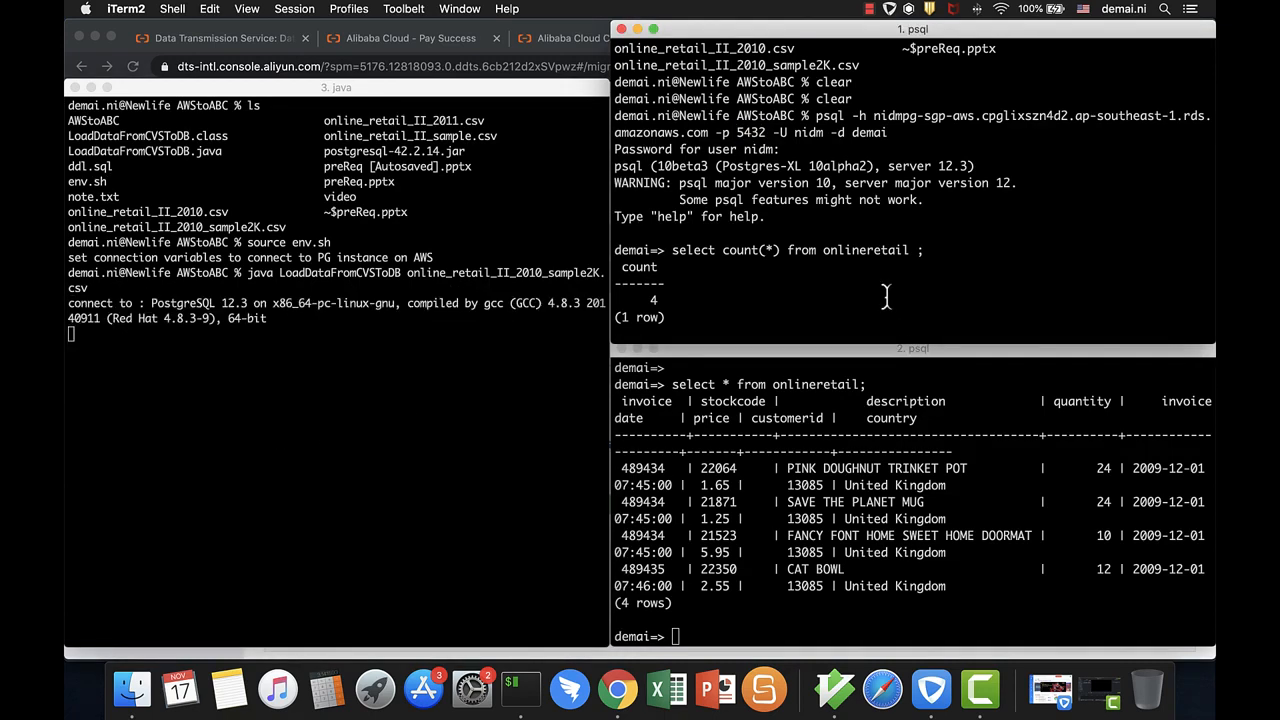
{"action": "key", "text": "Up"}
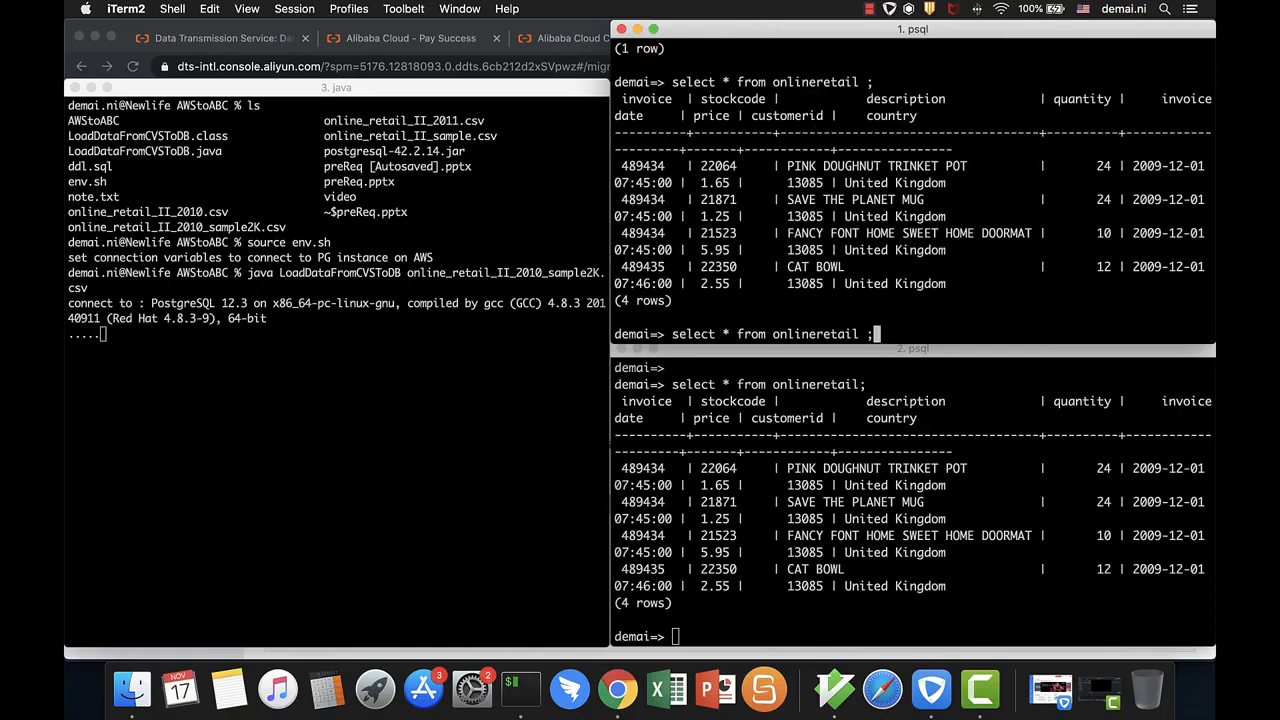
{"action": "key", "text": "Return"}
{"action": "key", "text": "Up"}
{"action": "key", "text": "Up"}
{"action": "key", "text": "Return"}
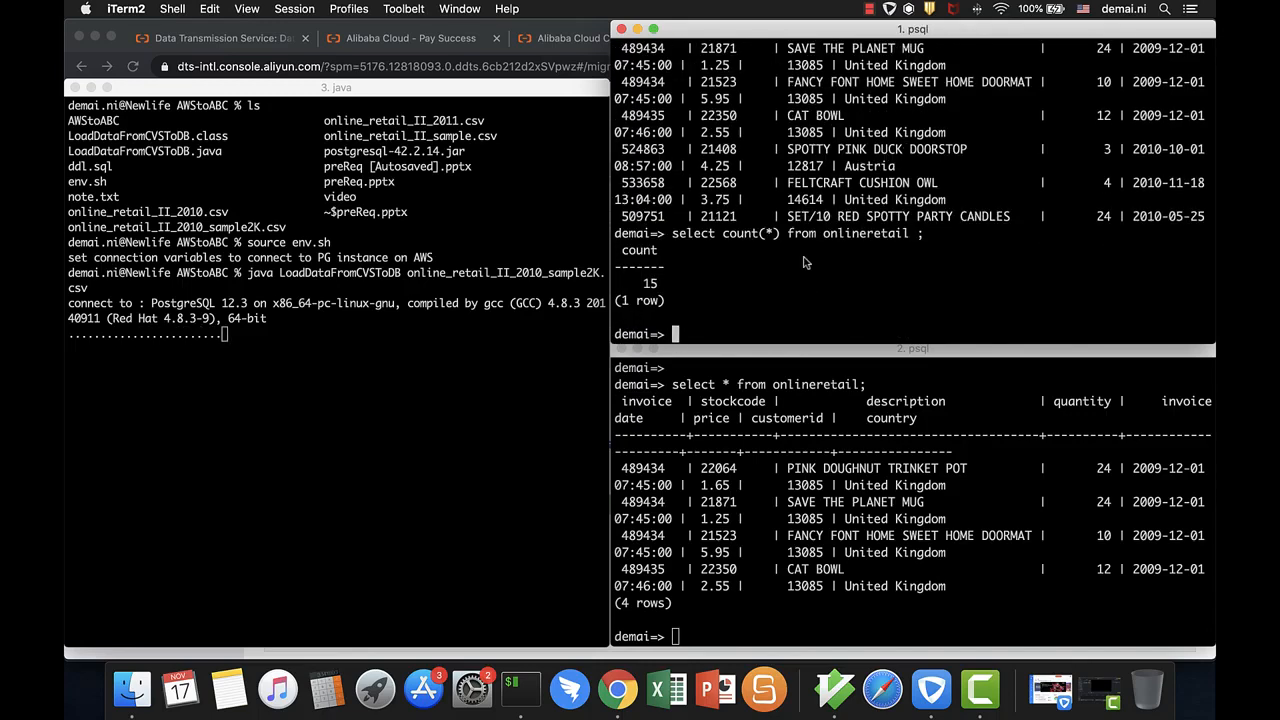
Rework the previous select query into select count(*) from onlineretail and run it in the Alibaba Cloud psql session
{"action": "left_click", "coordinate": [755, 517]}
{"action": "key", "text": "Up"}
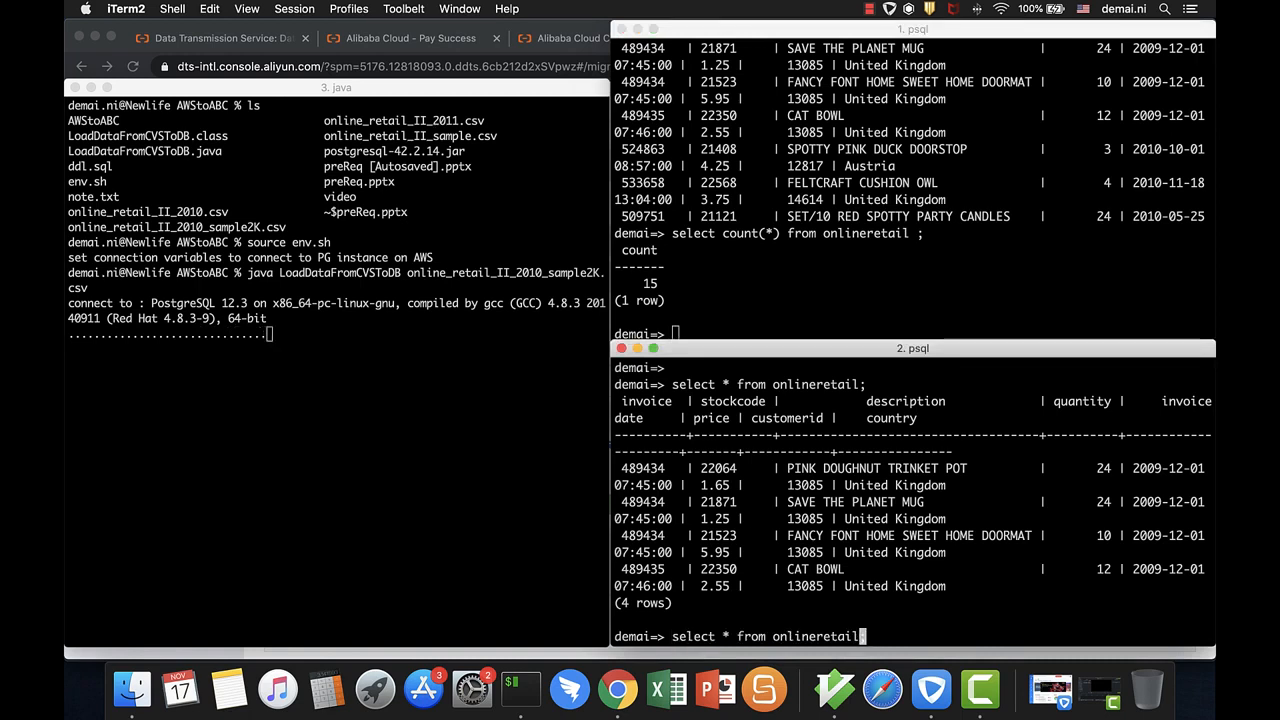
{"action": "key", "text": "Left"}
{"action": "key", "text": "Left"}
{"action": "key", "text": "Left"}
{"action": "key", "text": "Left"}
{"action": "key", "text": "Left"}
{"action": "key", "text": "Left"}
{"action": "key", "text": "Left"}
{"action": "key", "text": "Left"}
{"action": "key", "text": "Left"}
{"action": "key", "text": "Left"}
{"action": "key", "text": "Left"}
{"action": "key", "text": "Left"}
{"action": "key", "text": "Left"}
{"action": "key", "text": "Left"}
{"action": "key", "text": "Left"}
{"action": "key", "text": "Left"}
{"action": "key", "text": "Left"}
{"action": "key", "text": "Left"}
{"action": "key", "text": "Left"}
{"action": "key", "text": "Left"}
{"action": "type", "text": "cou"}
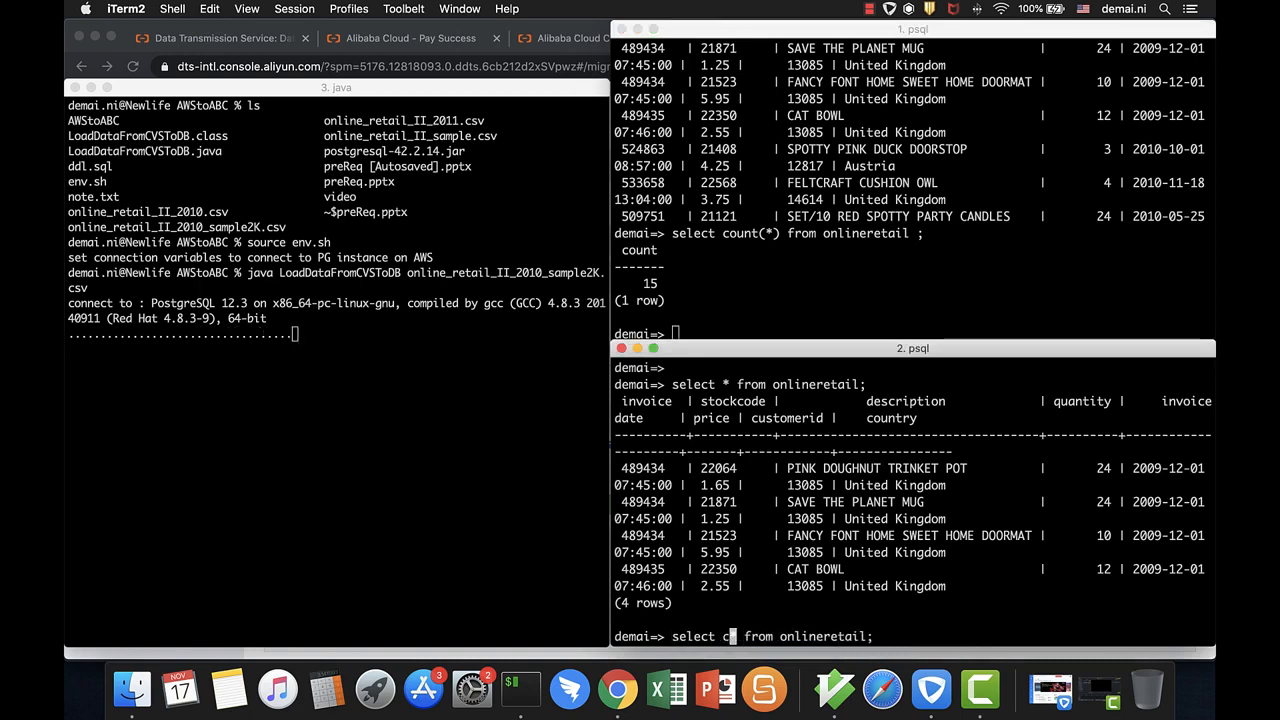
{"action": "type", "text": "nt("}
{"action": "key", "text": "Right"}
{"action": "type", "text": ")"}
{"action": "key", "text": "Return"}
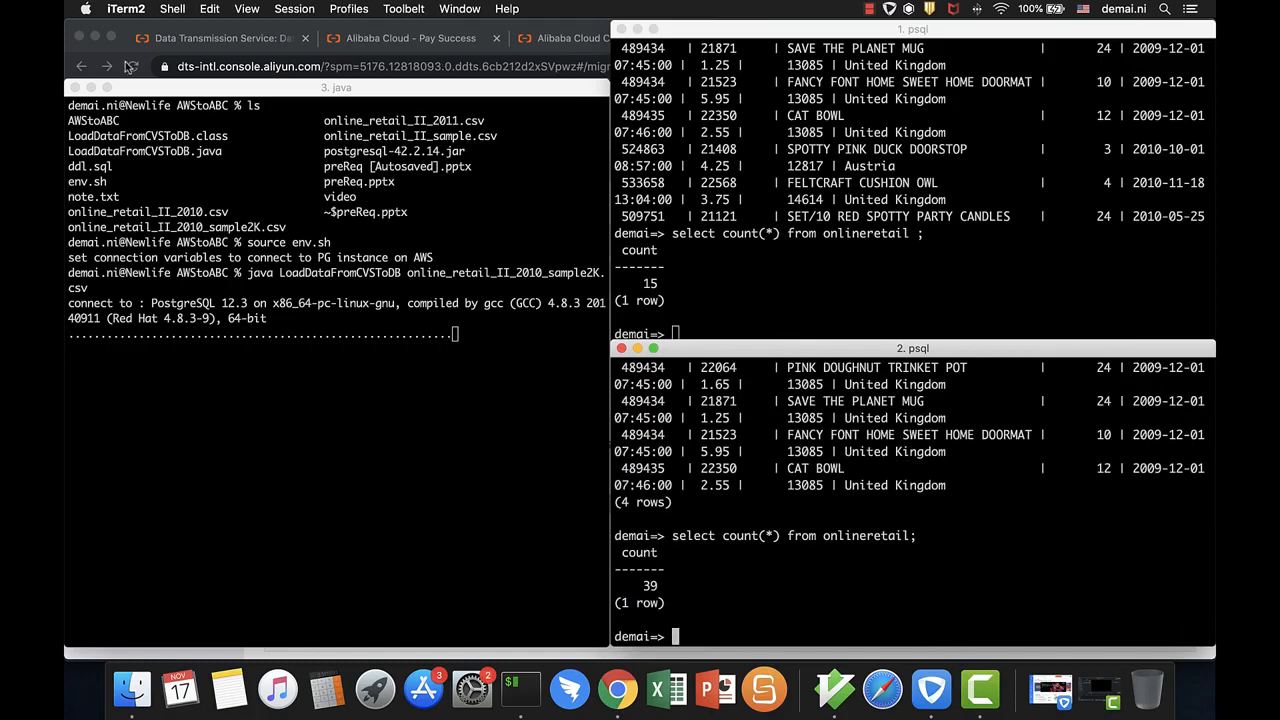
Return to the browser and examine the nidm_migrationPG_AWStoABC task's schema, full data and incremental data migration details
{"action": "left_click", "coordinate": [121, 56]}
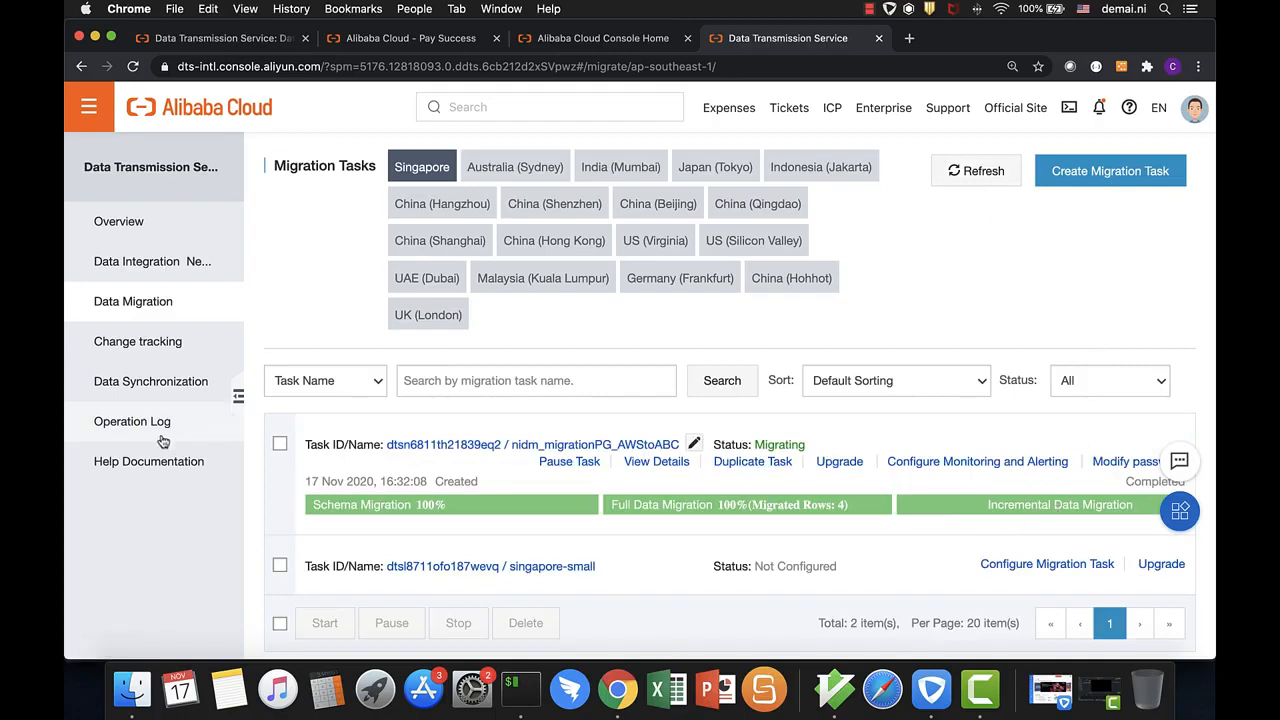
{"action": "left_click", "coordinate": [455, 448]}
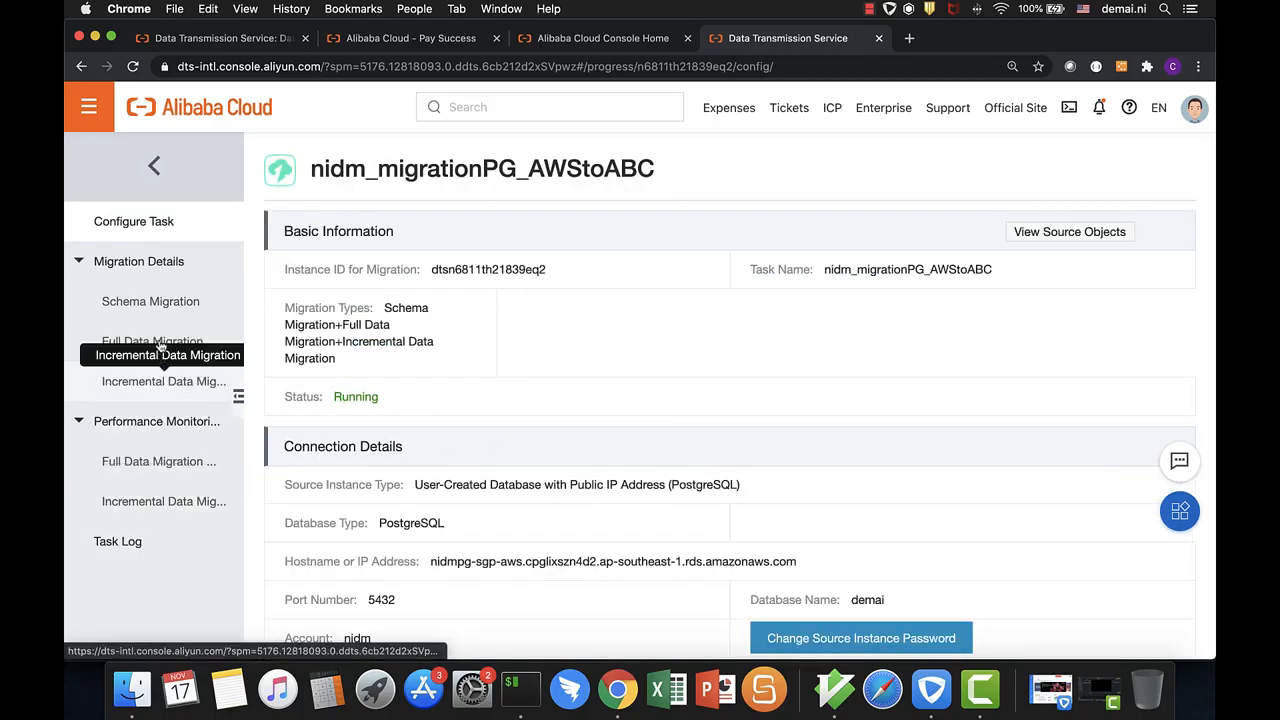
{"action": "left_click", "coordinate": [148, 306]}
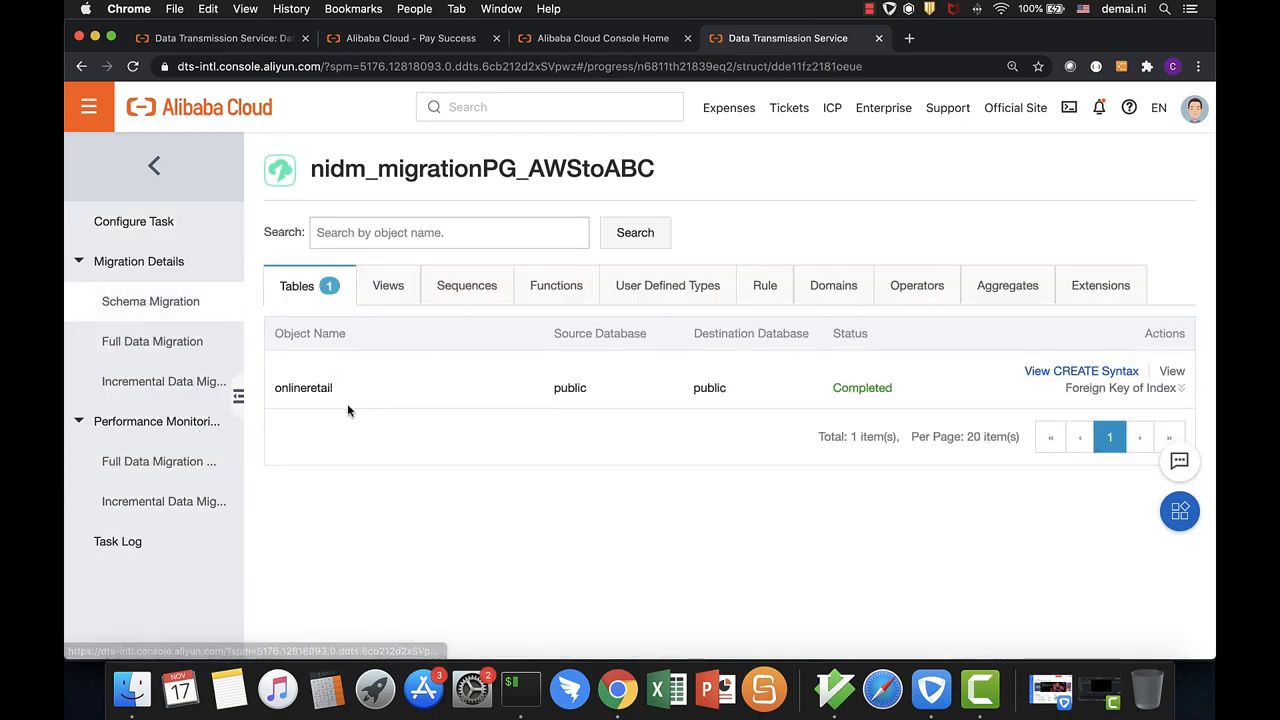
{"action": "left_click", "coordinate": [114, 341]}
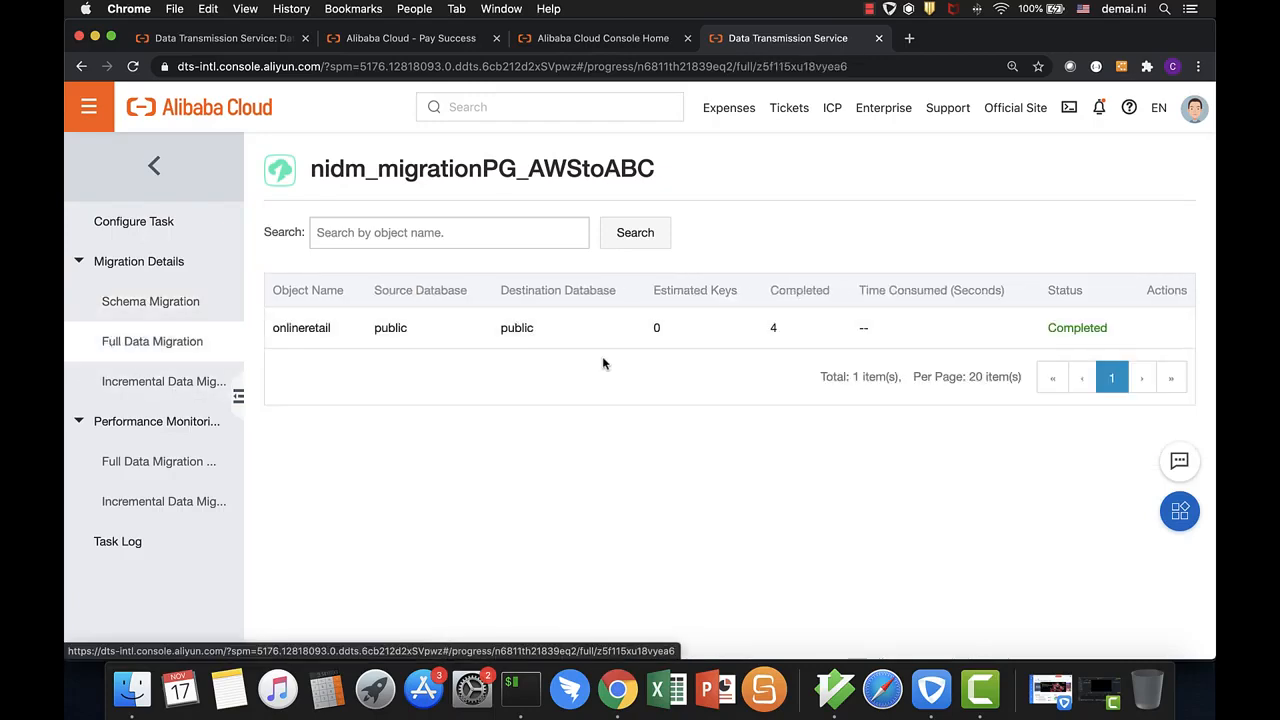
{"action": "left_click", "coordinate": [130, 391]}
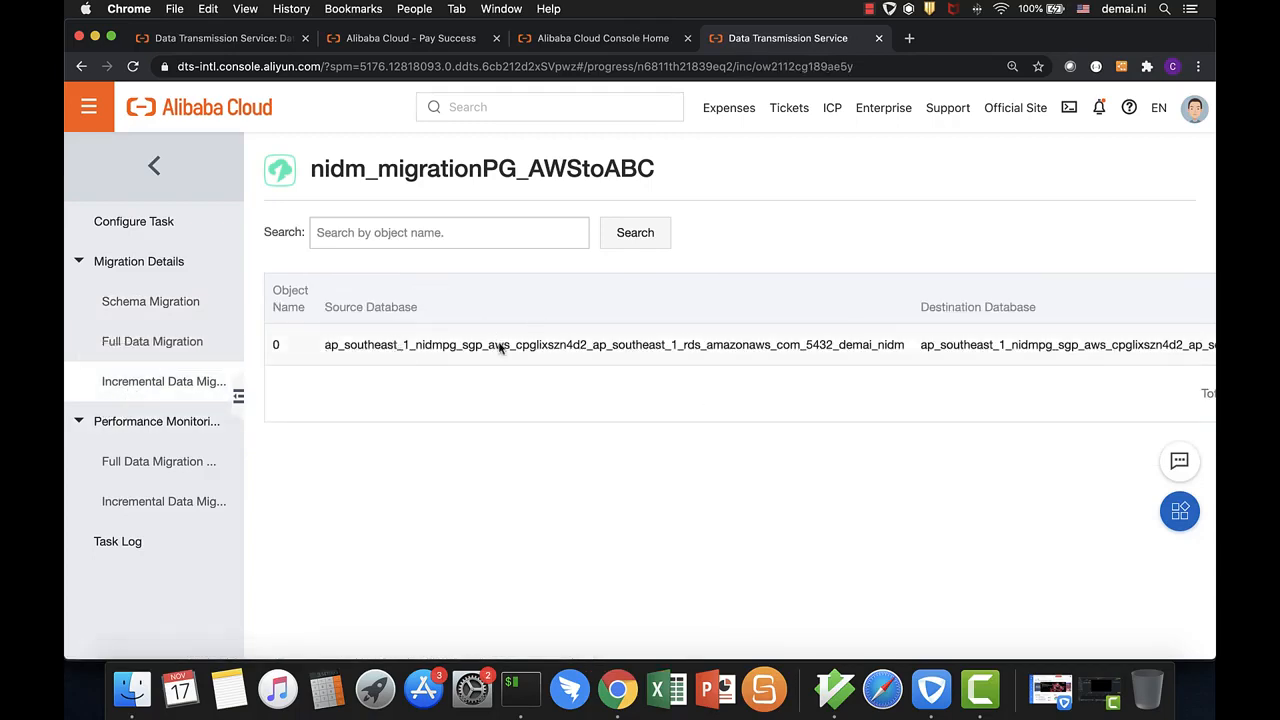
Examine the incremental migration link topology and performance charts at 100% page zoom, and check the task log
{"action": "left_click", "coordinate": [147, 511]}
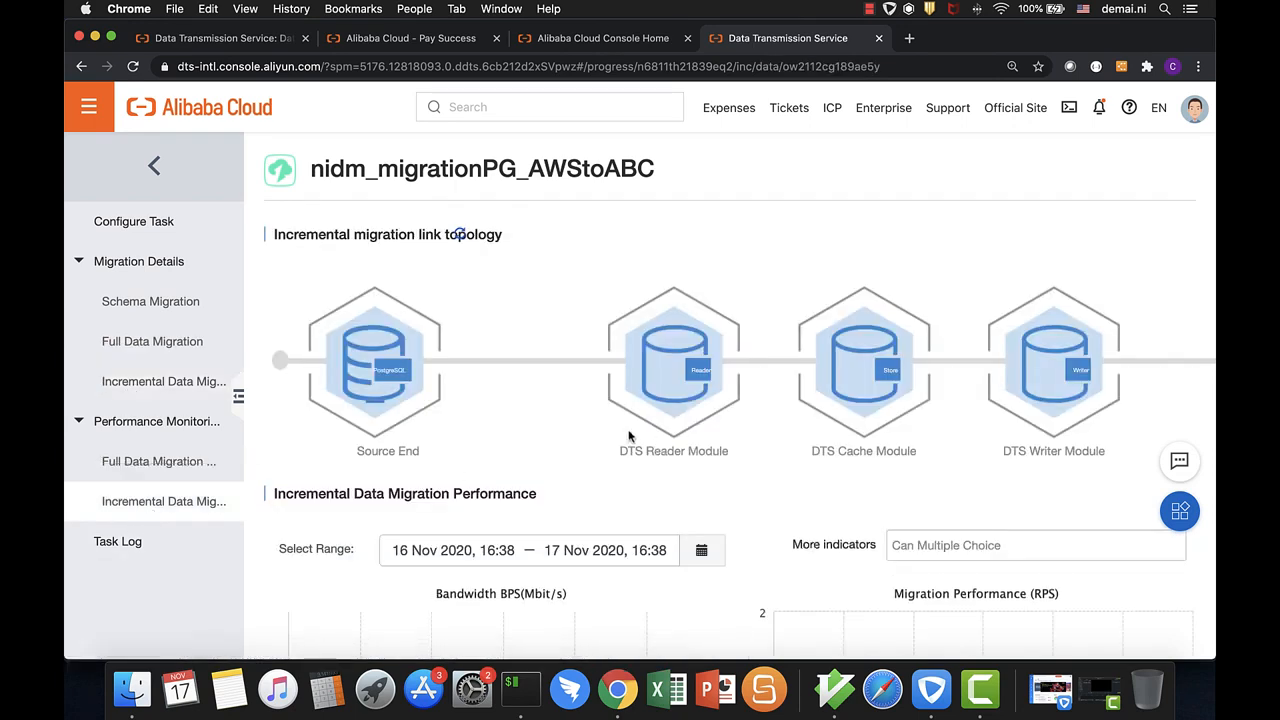
{"action": "key", "text": "super+minus"}
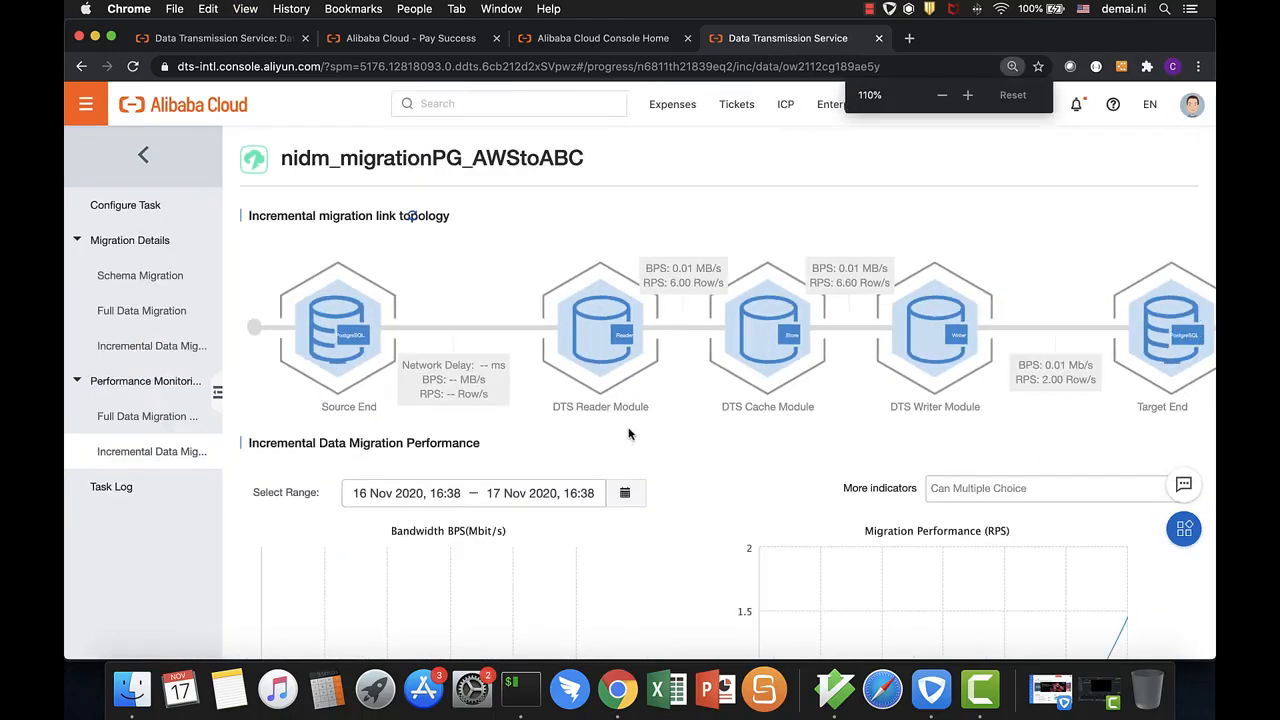
{"action": "key", "text": "super+minus"}
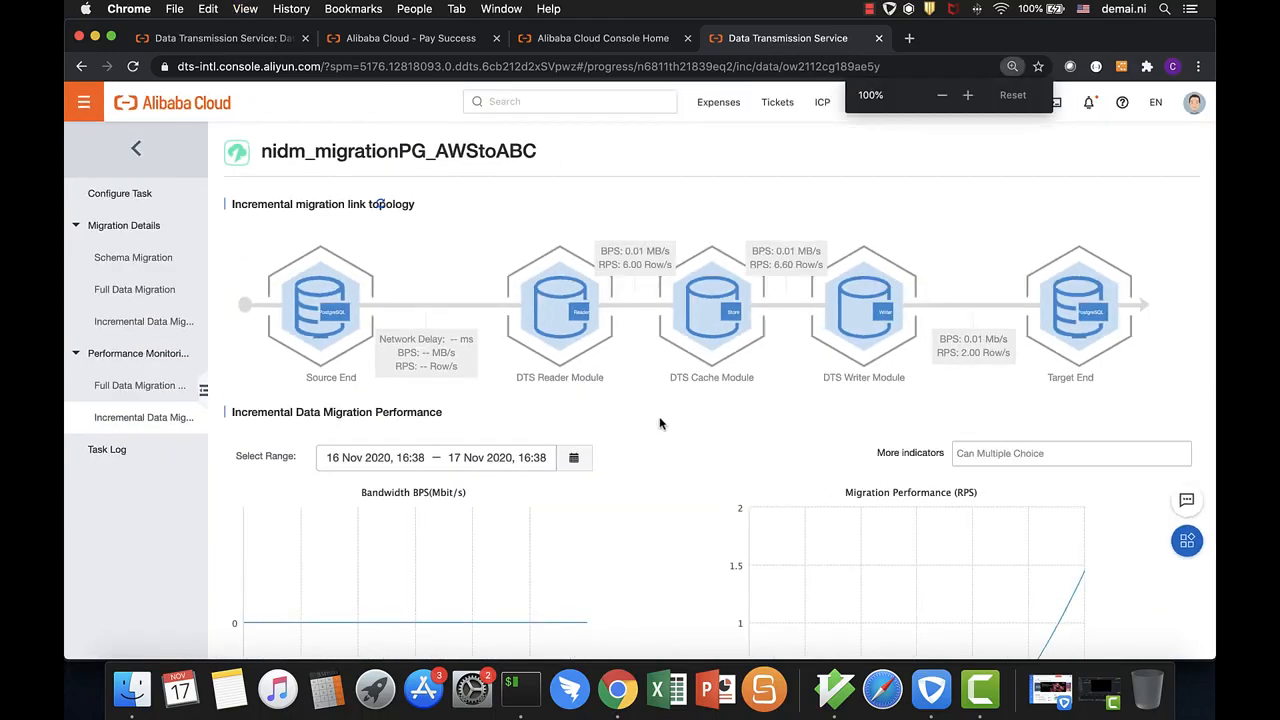
{"action": "scroll", "coordinate": [684, 438], "scroll_direction": "down", "scroll_amount": 4}
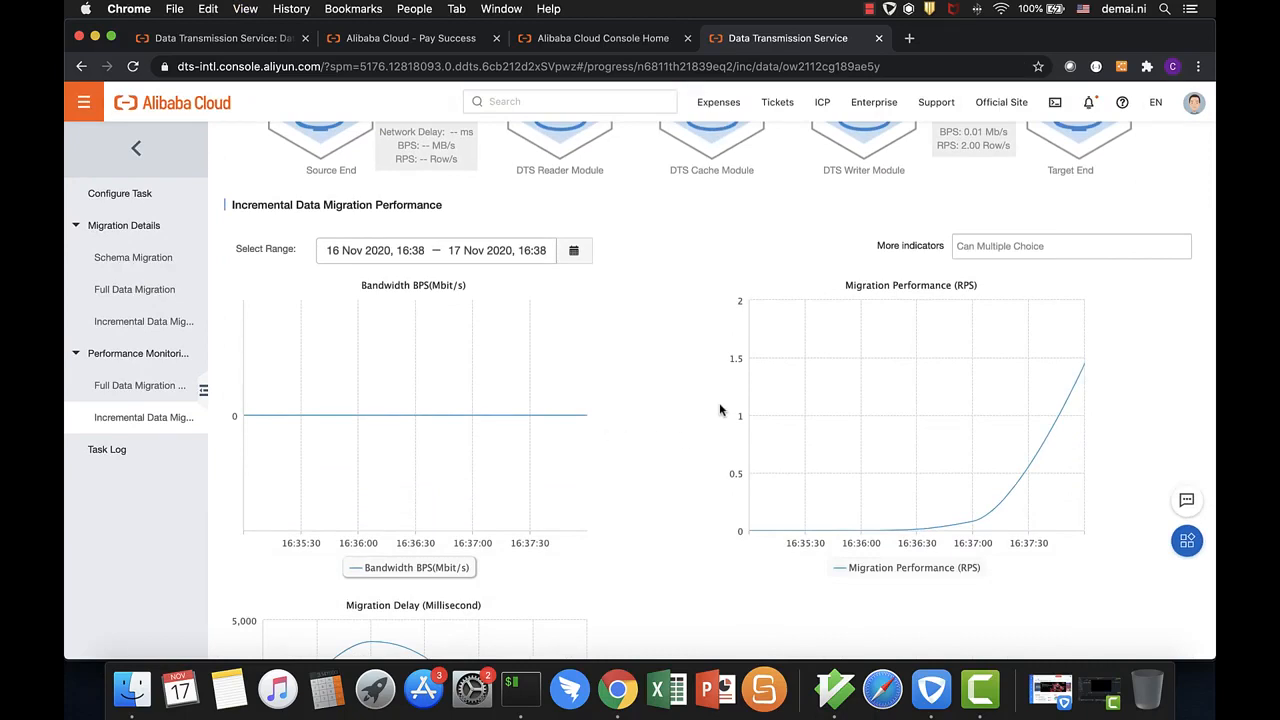
{"action": "scroll", "coordinate": [737, 409], "scroll_direction": "down", "scroll_amount": 5}
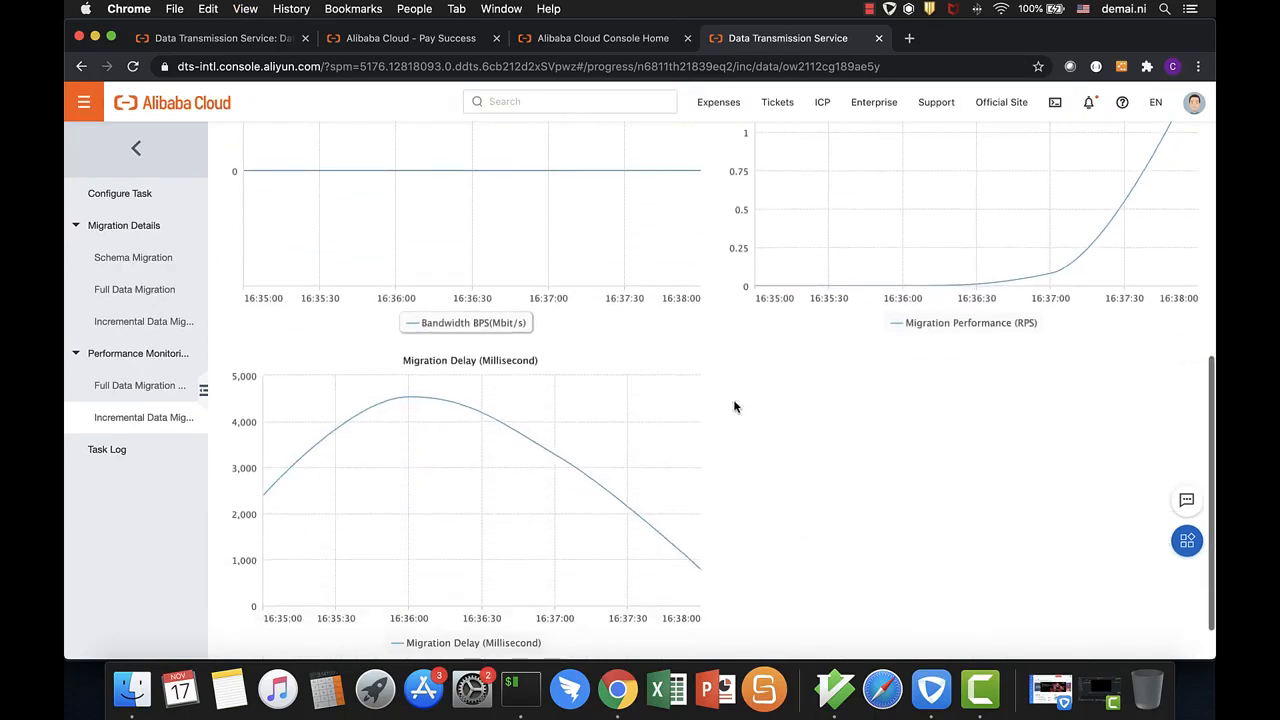
{"action": "scroll", "coordinate": [734, 406], "scroll_direction": "down", "scroll_amount": 1}
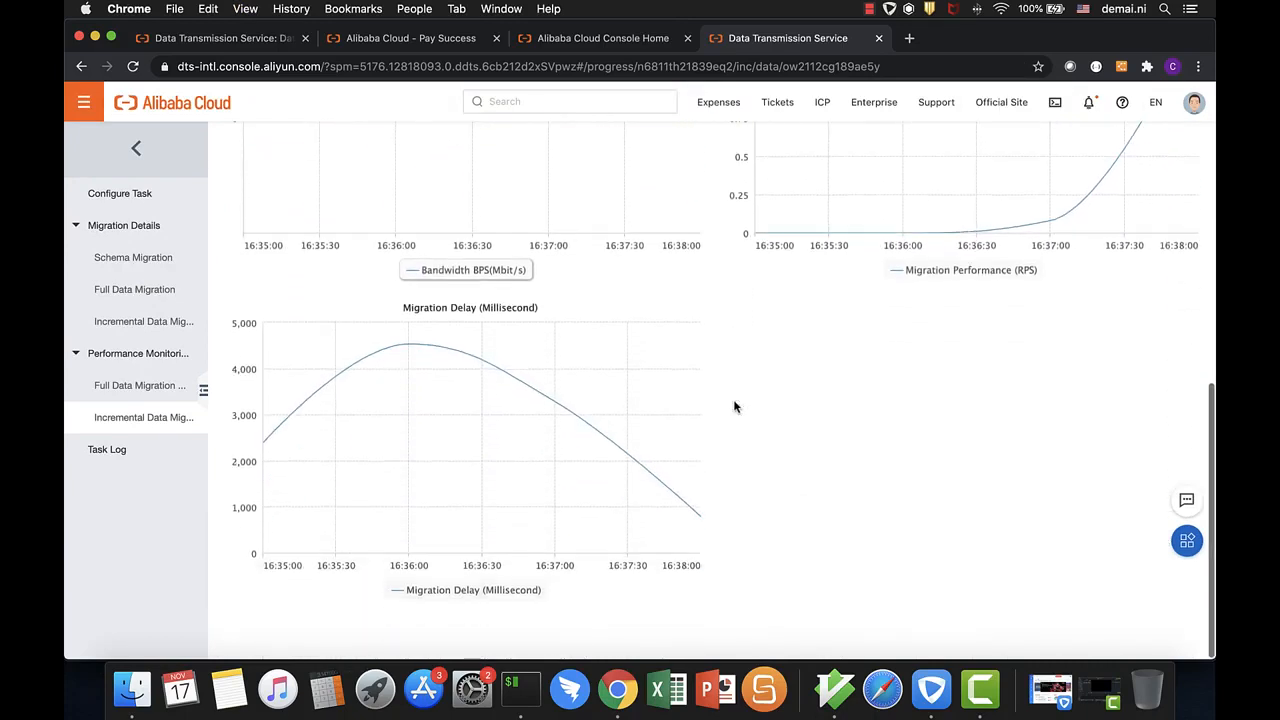
{"action": "left_click", "coordinate": [100, 450]}
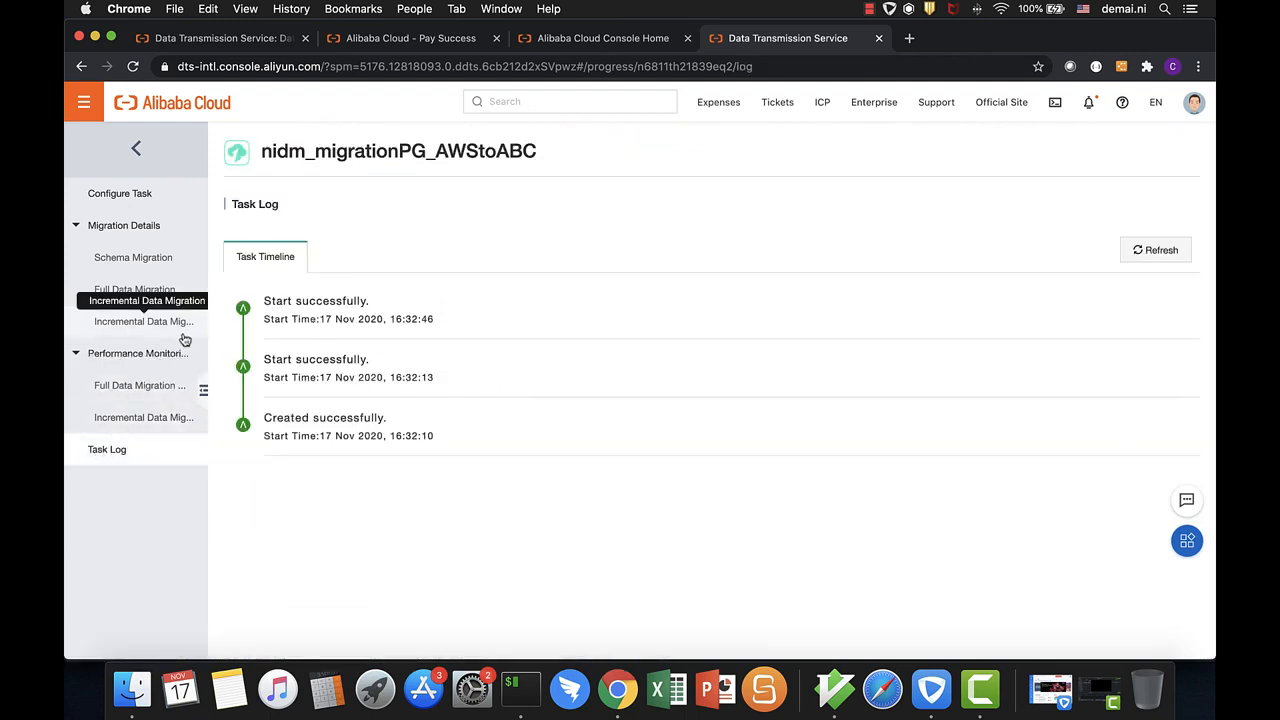
{"action": "left_click", "coordinate": [147, 417]}
Switch to the terminal and recount the onlineretail rows in the Alibaba Cloud psql session while the load runs
{"action": "left_click", "coordinate": [517, 687]}
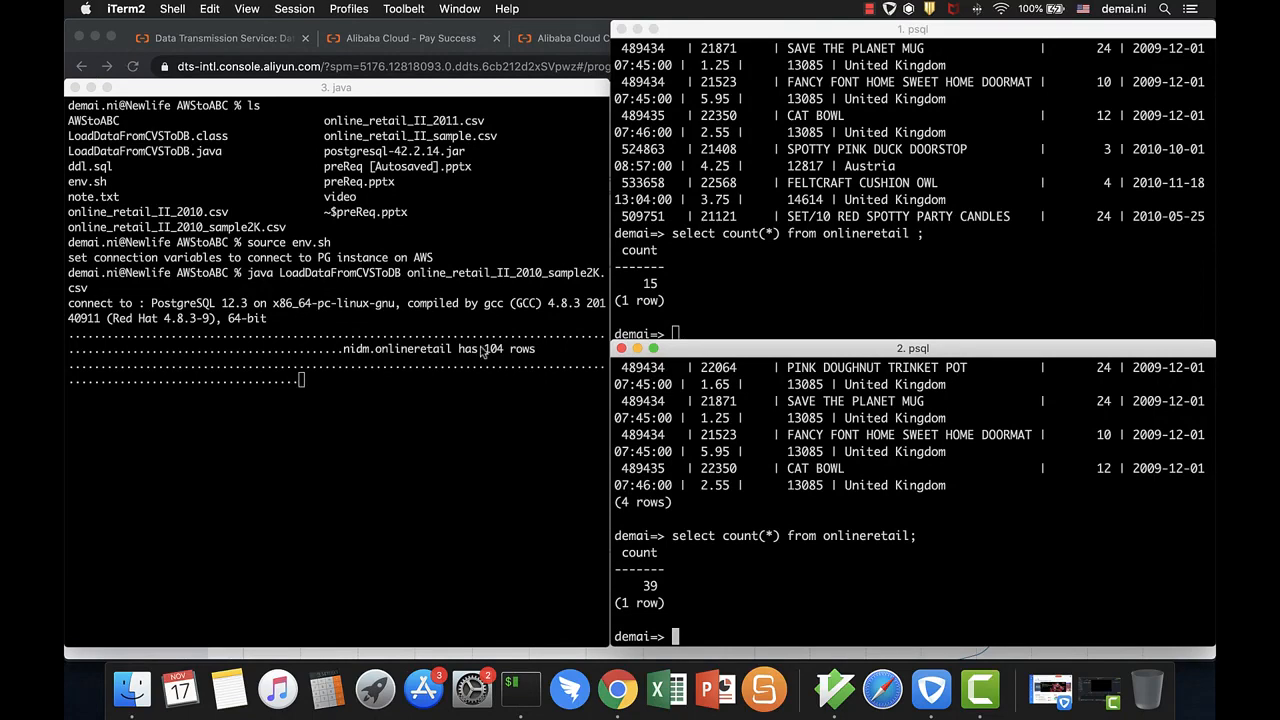
{"action": "key", "text": "Up"}
{"action": "key", "text": "Return"}
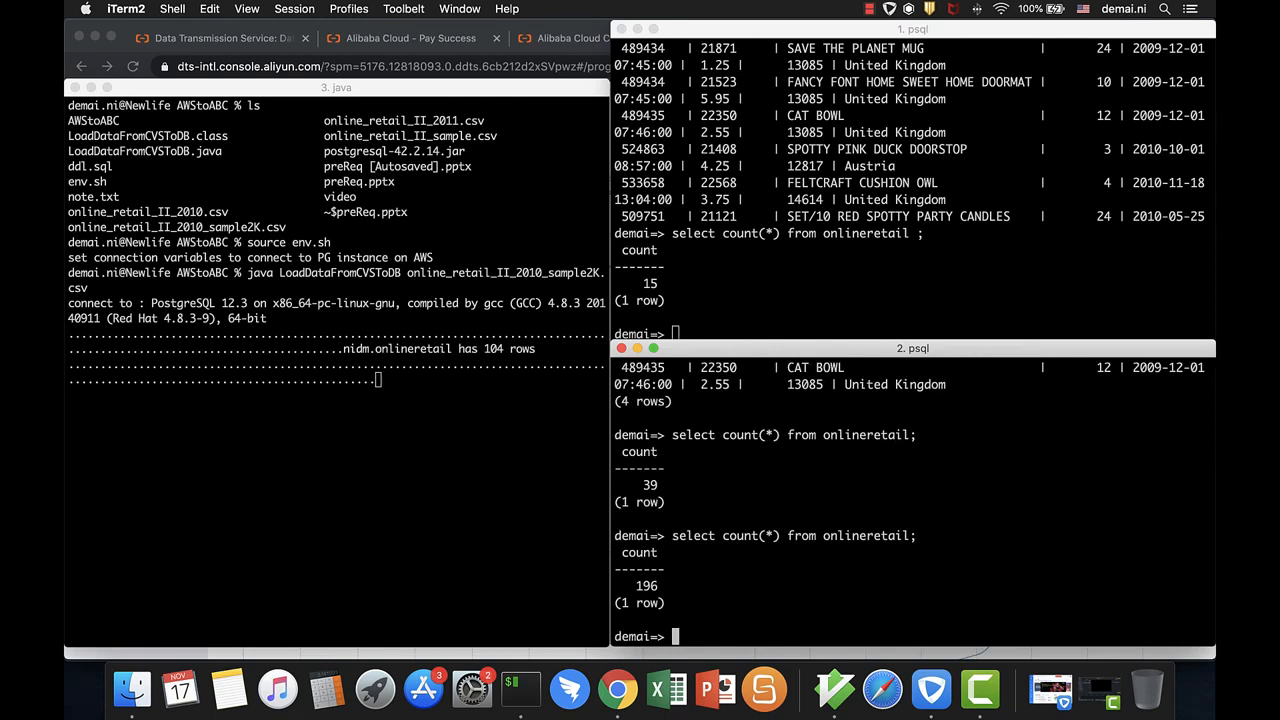
Stop the running CSV load and recount the onlineretail rows in the AWS psql session
{"action": "left_click", "coordinate": [489, 477]}
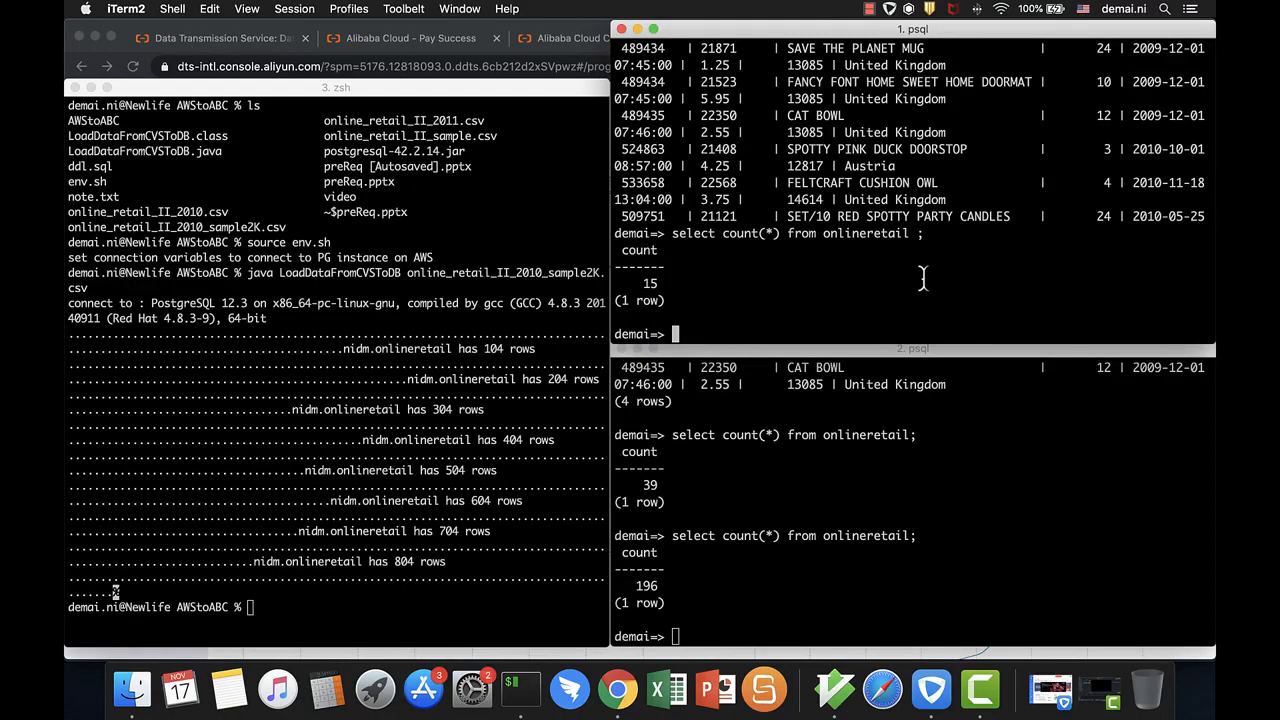
{"action": "key", "text": "Up"}
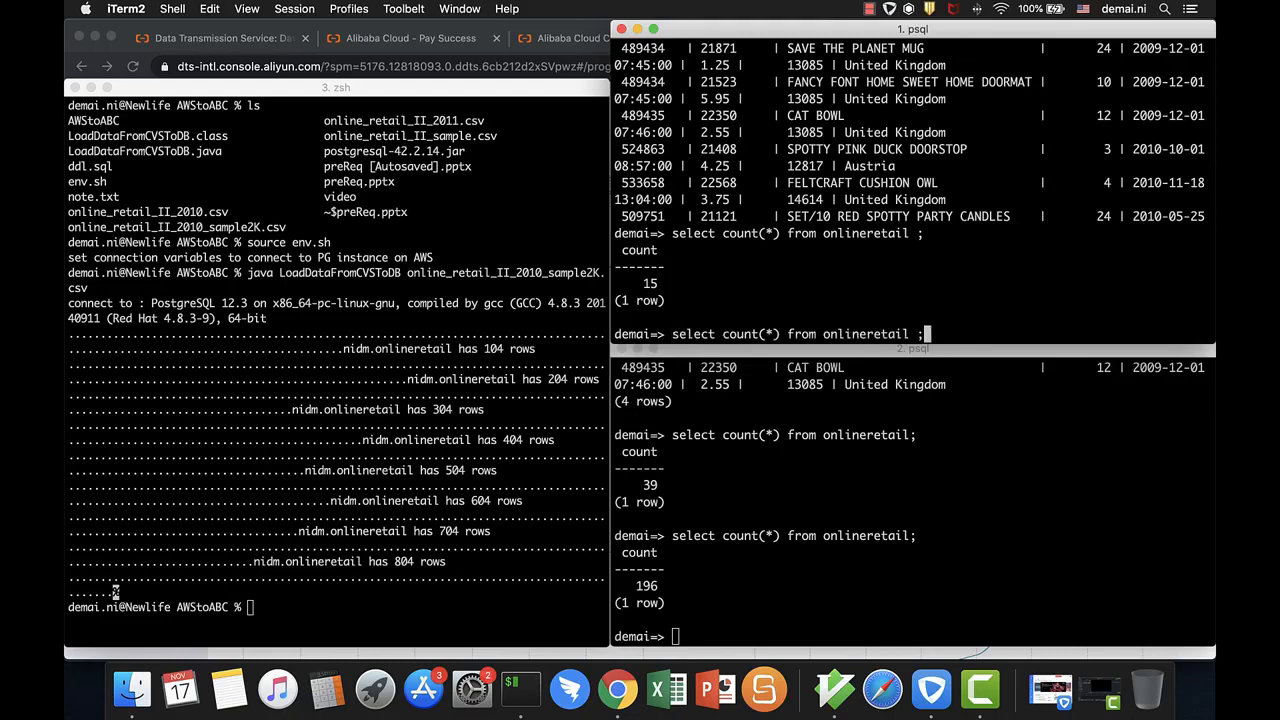
{"action": "key", "text": "Return"}
Repeat the onlineretail row count in the Alibaba Cloud psql session to compare it with the AWS source
{"action": "left_click", "coordinate": [864, 502]}
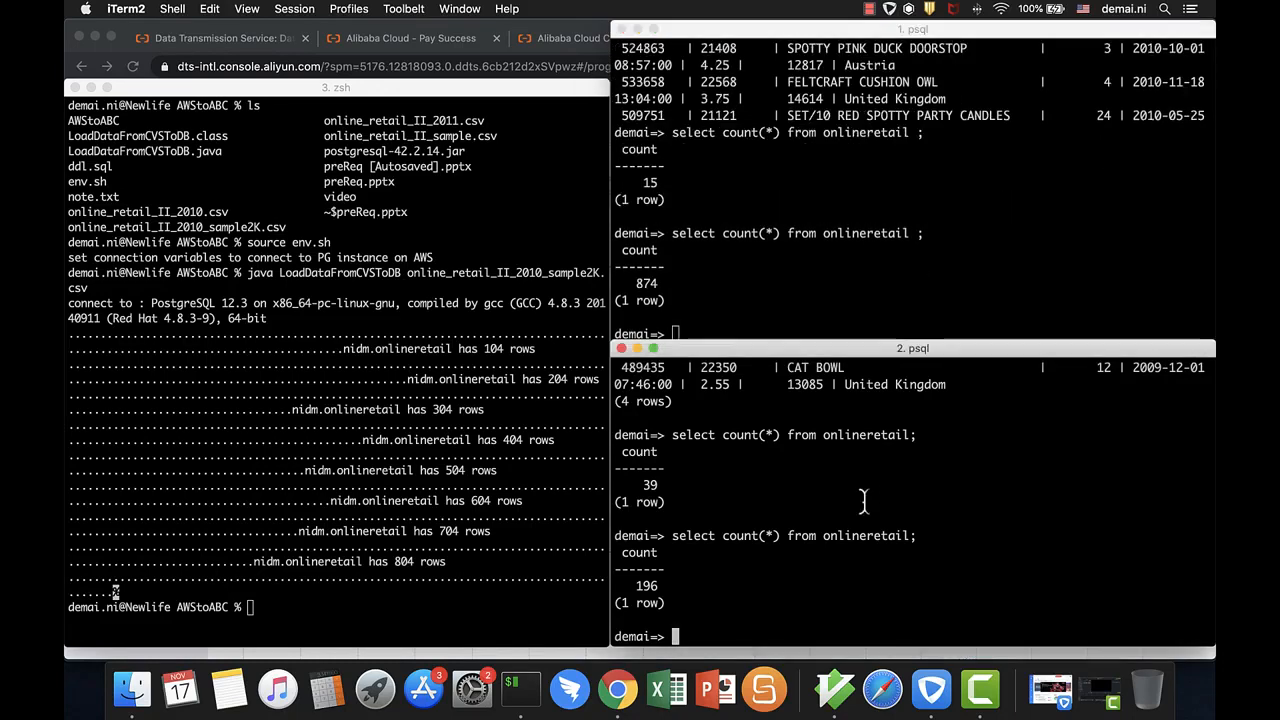
{"action": "key", "text": "Up"}
{"action": "key", "text": "Return"}
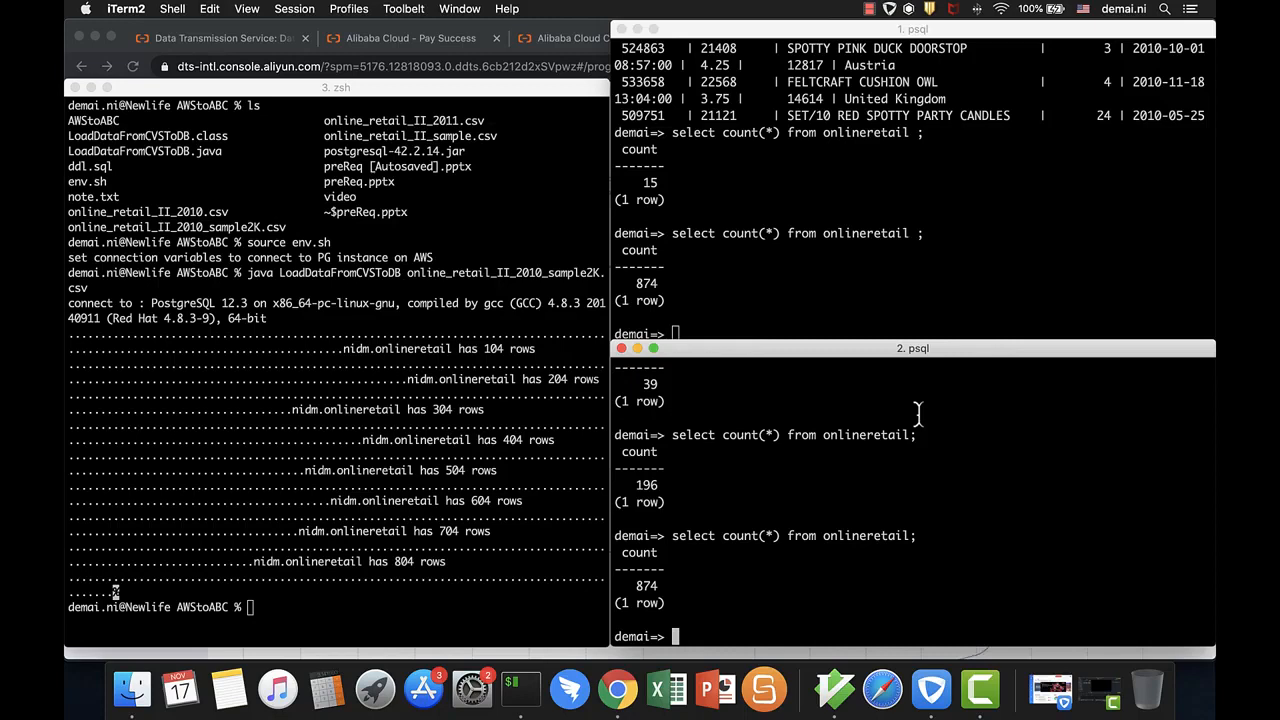
Switch back to the browser and review the incremental performance charts and the full and incremental data migration details
{"action": "left_click", "coordinate": [617, 690]}
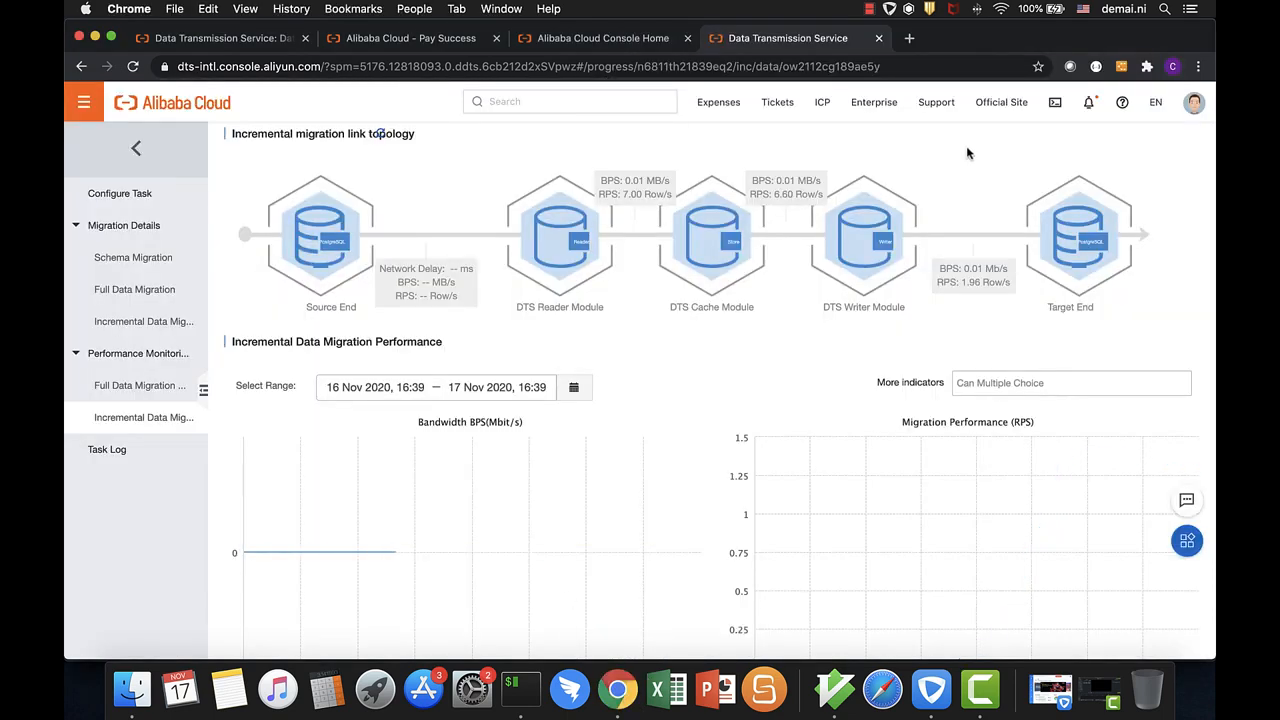
{"action": "left_click", "coordinate": [952, 69]}
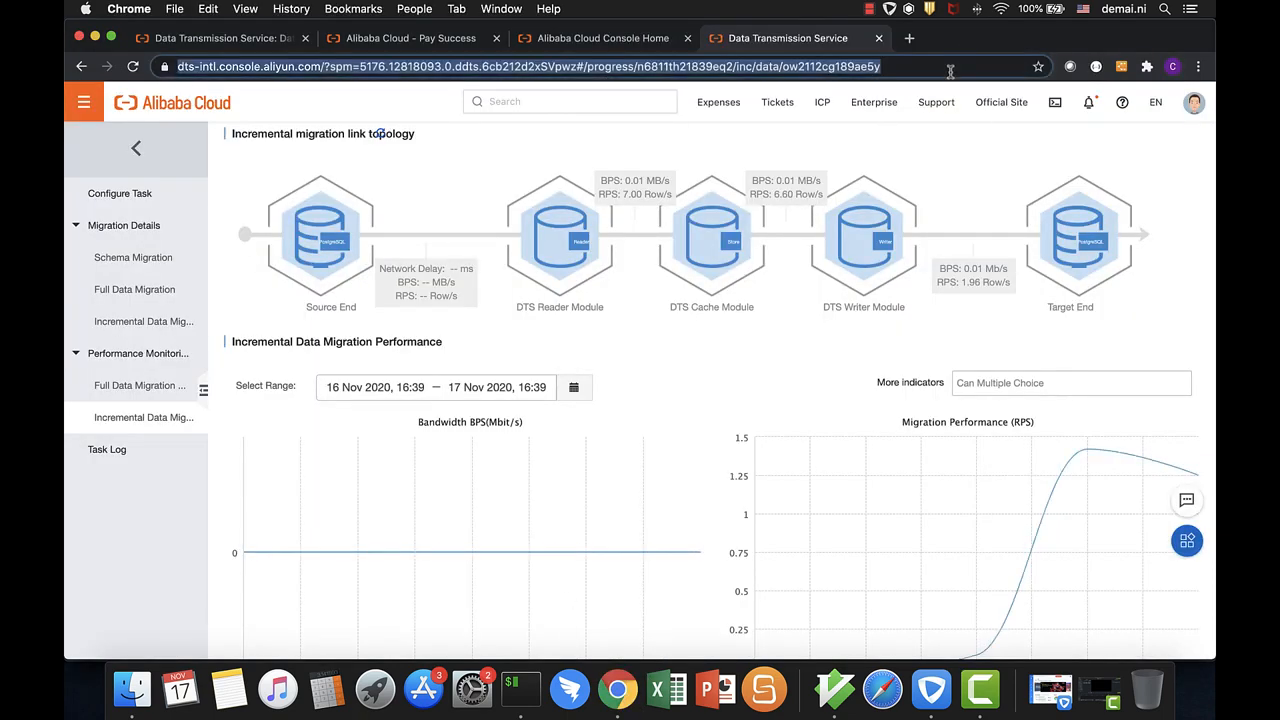
{"action": "left_click", "coordinate": [136, 292]}
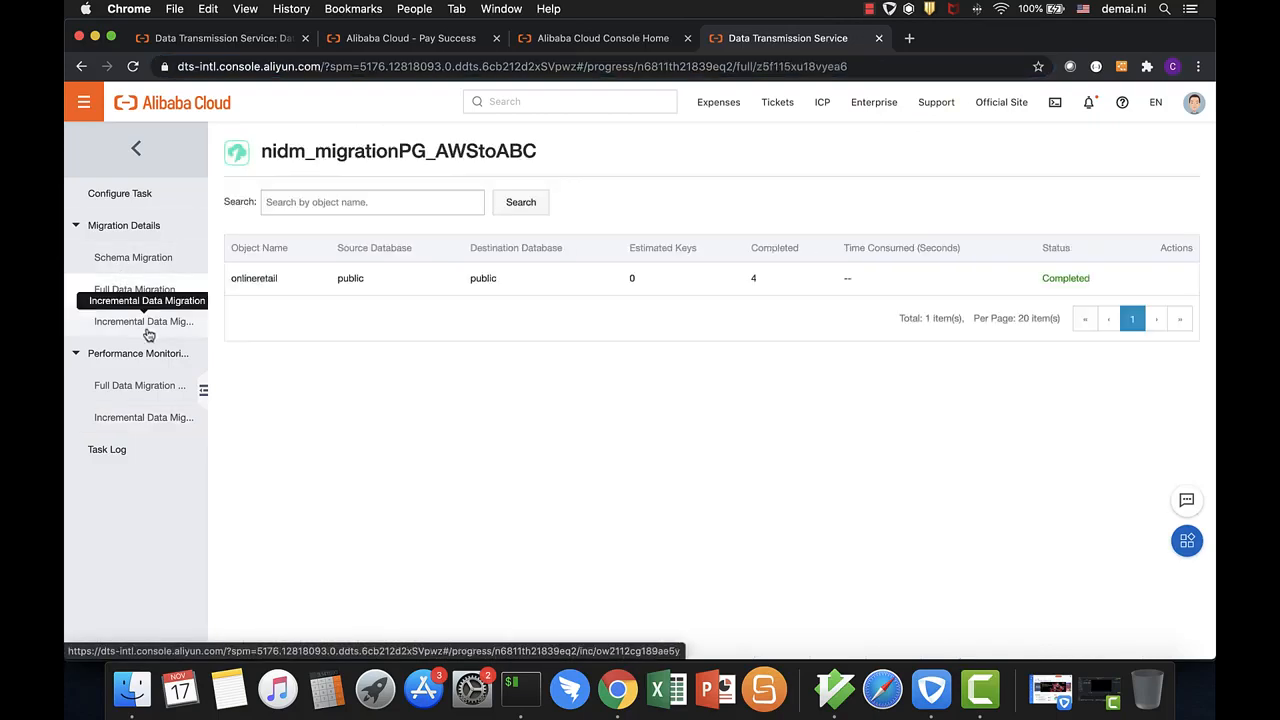
{"action": "left_click", "coordinate": [146, 332]}
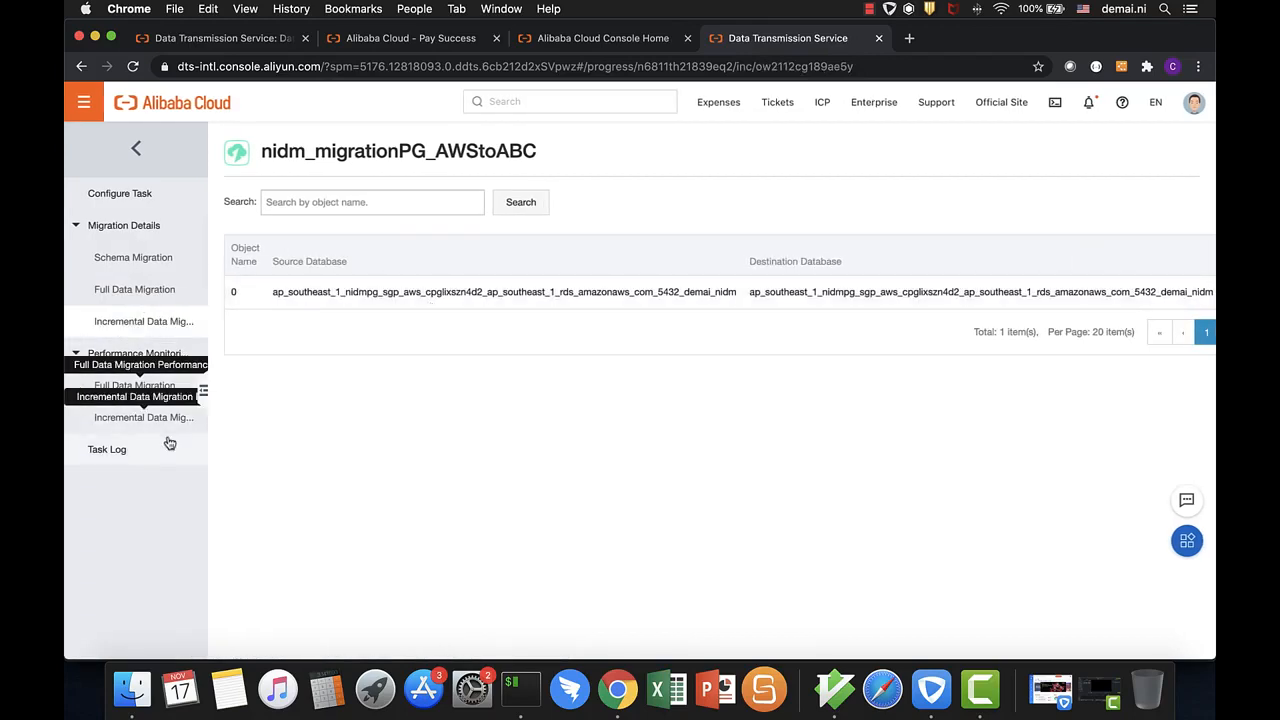
Examine the incremental data migration performance charts for bandwidth, RPS and migration delay
{"action": "left_click", "coordinate": [128, 420]}
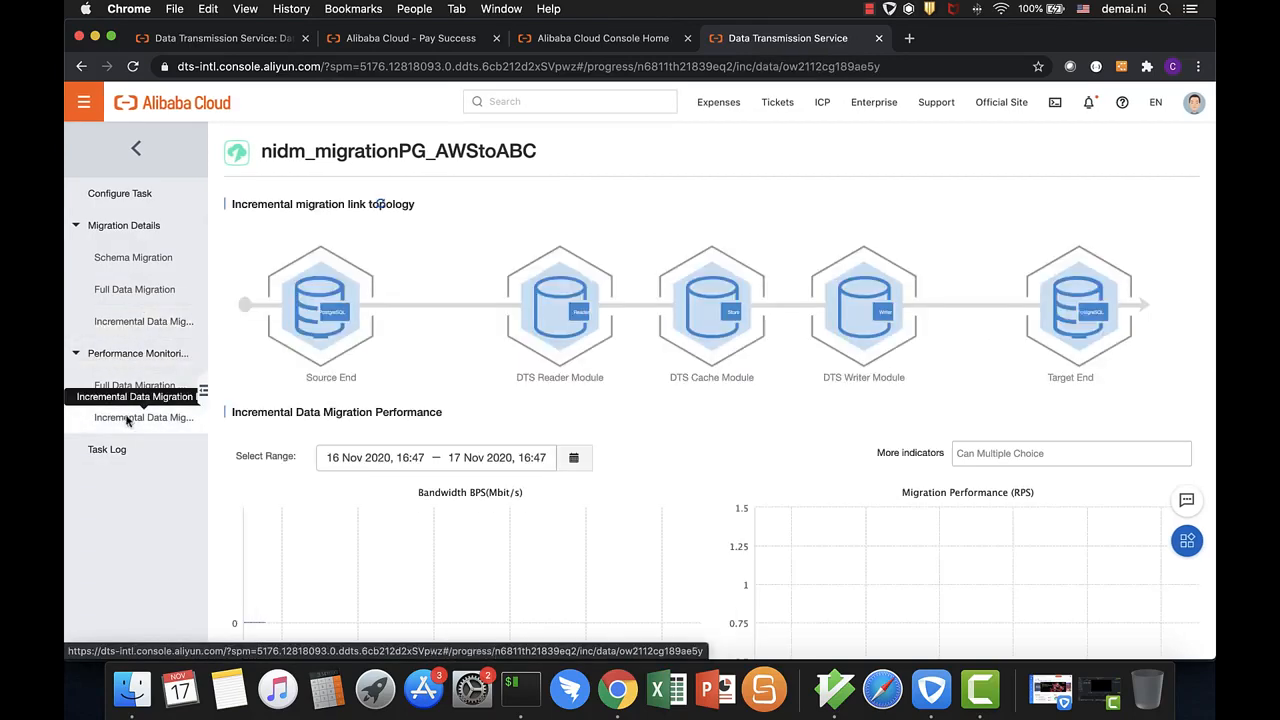
{"action": "scroll", "coordinate": [671, 443], "scroll_direction": "down", "scroll_amount": 3}
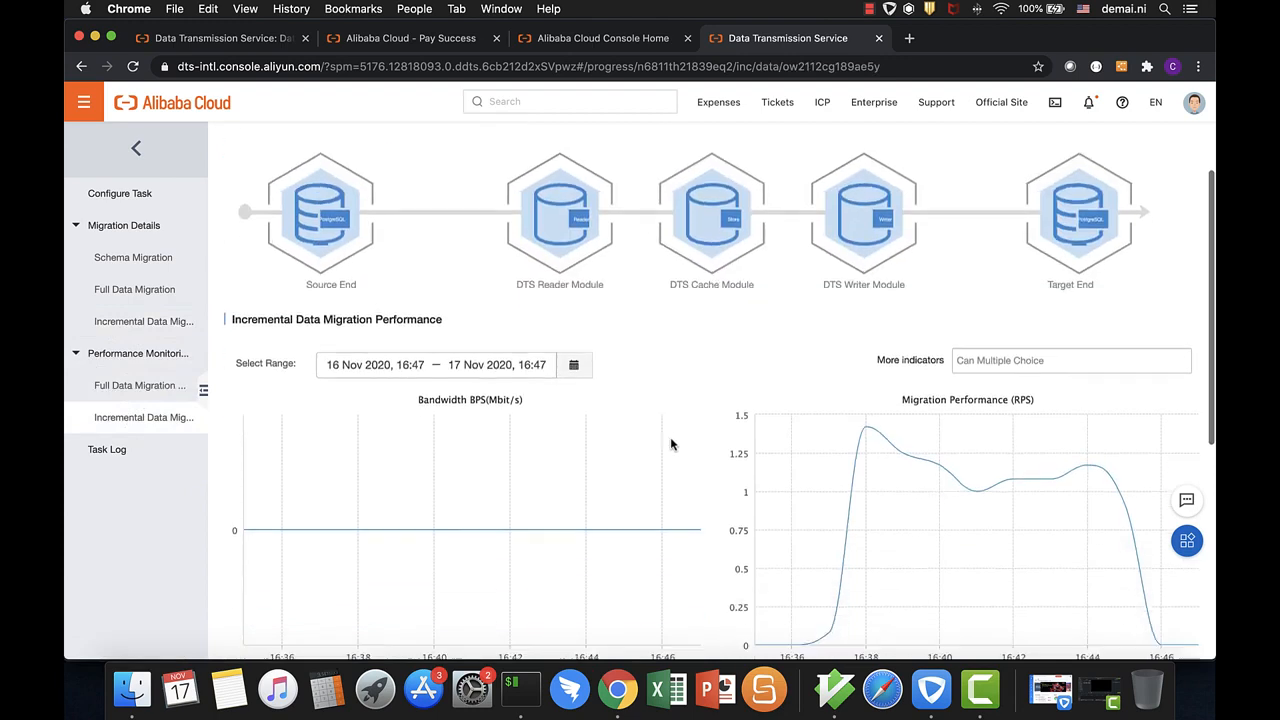
{"action": "mouse_move", "coordinate": [862, 388]}
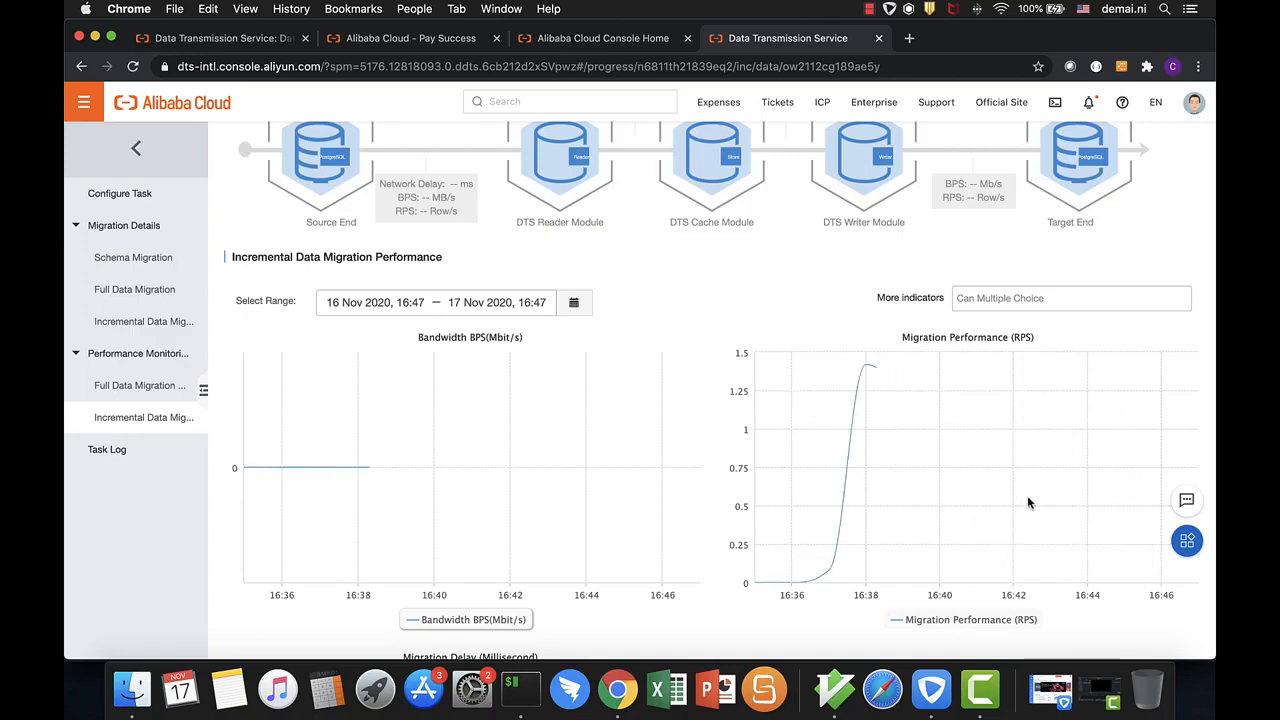
{"action": "scroll", "coordinate": [1028, 502], "scroll_direction": "down", "scroll_amount": 5}
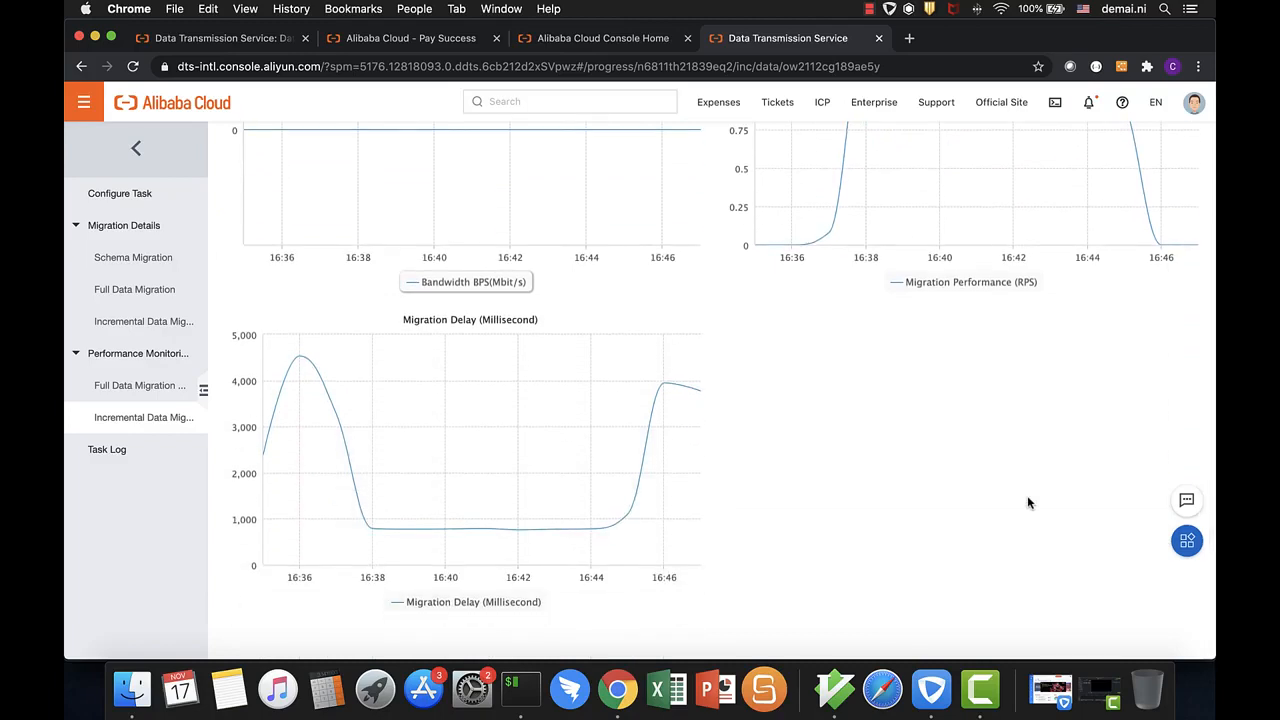
Check the migration task's log, full data migration performance and configuration details
{"action": "left_click", "coordinate": [112, 452]}
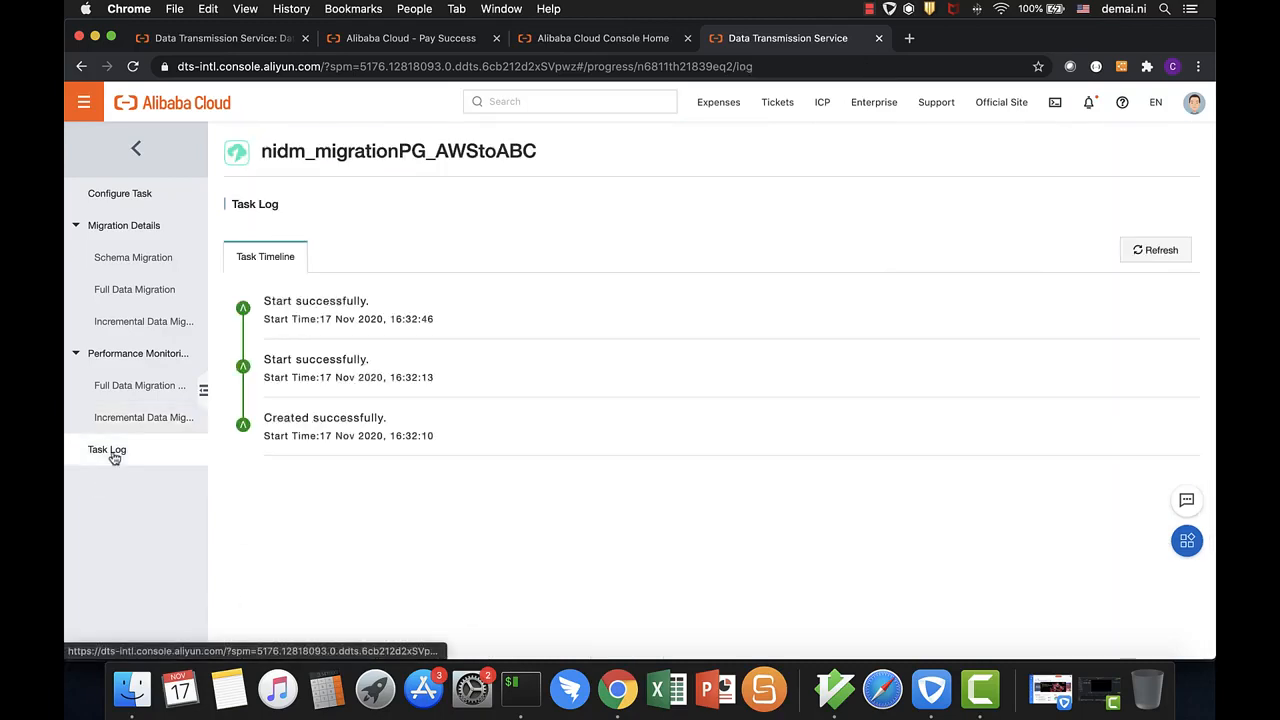
{"action": "left_click", "coordinate": [131, 387]}
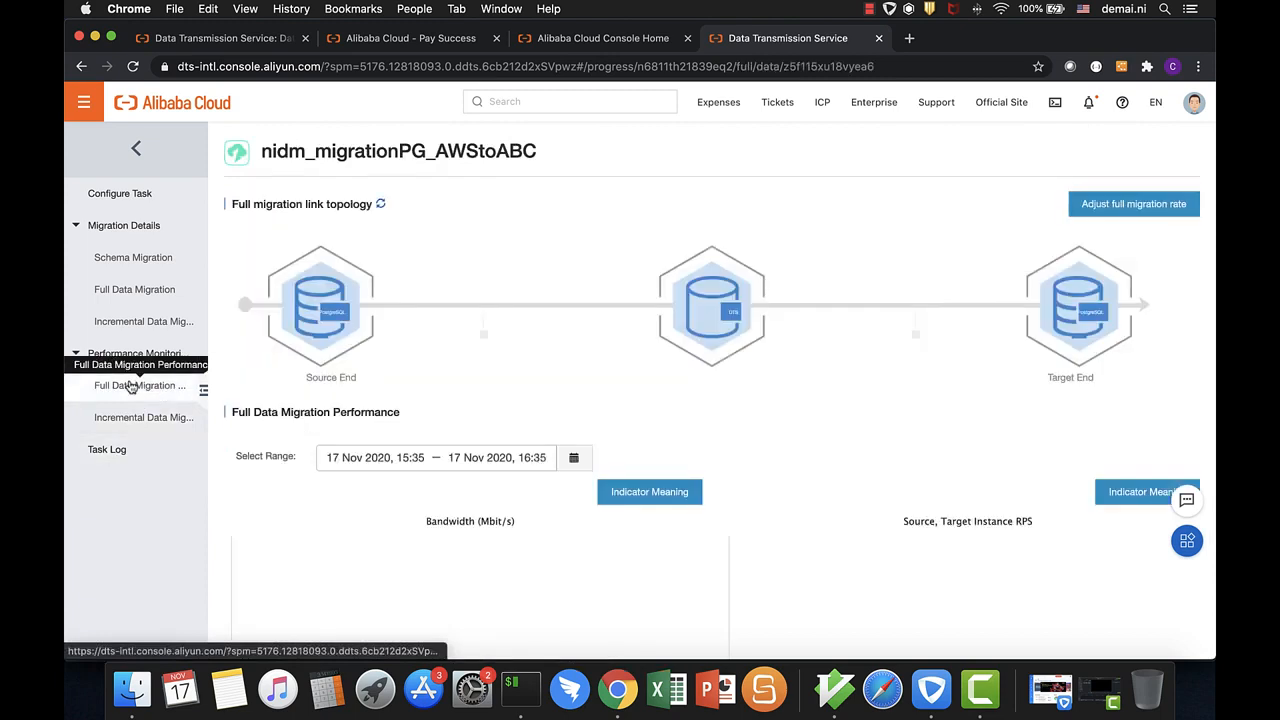
{"action": "left_click", "coordinate": [113, 197]}
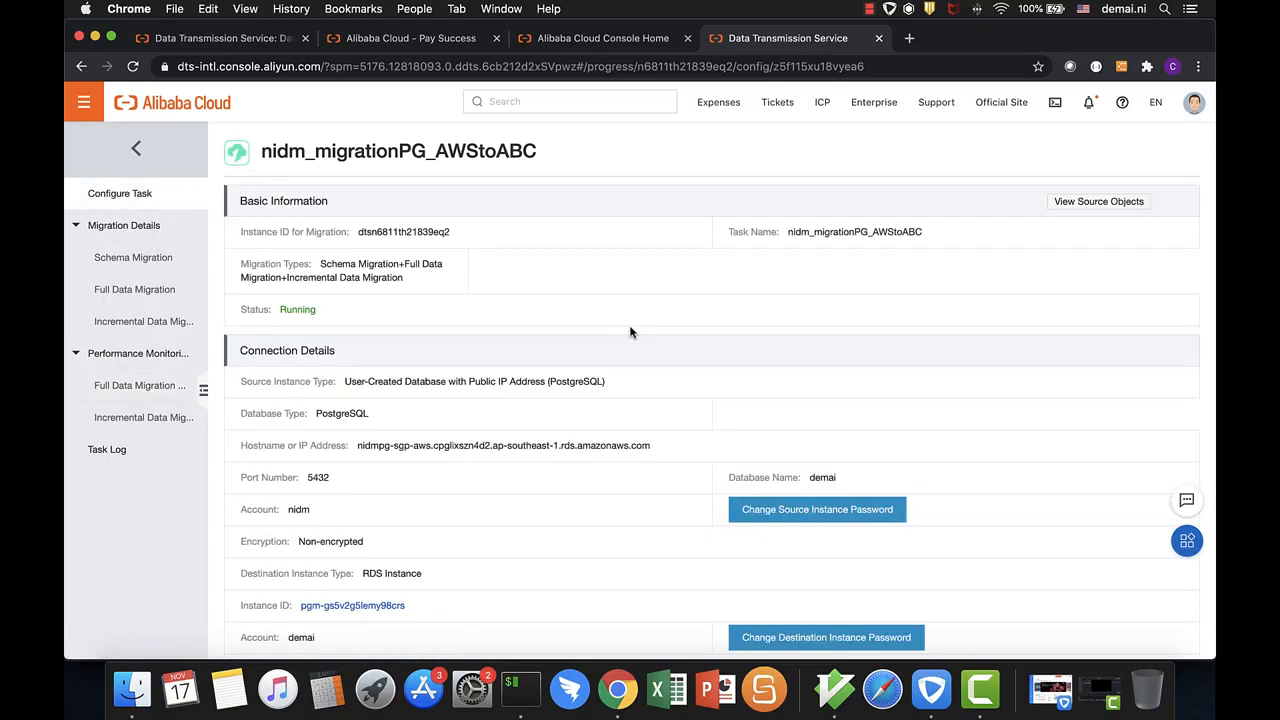
Return to the migration task list, then stop and delete the nidm_migrationPG_AWStoABC task
{"action": "left_click", "coordinate": [136, 148]}
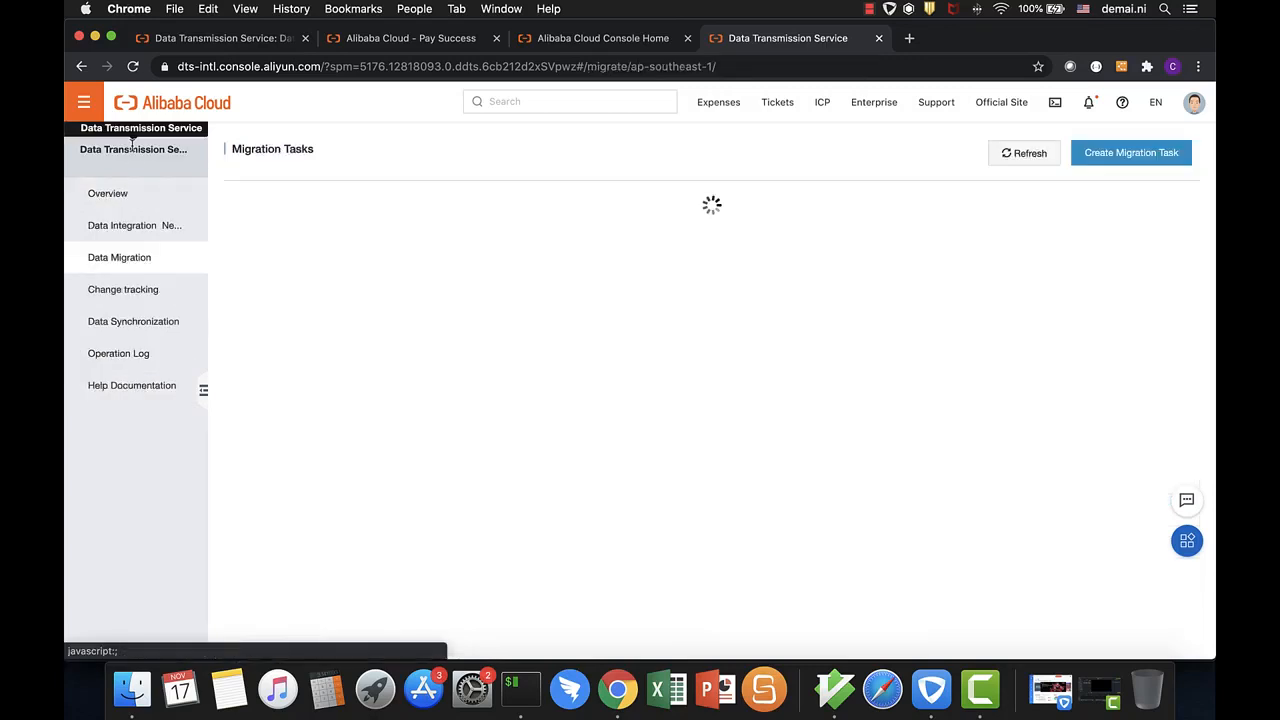
{"action": "left_click", "coordinate": [236, 342]}
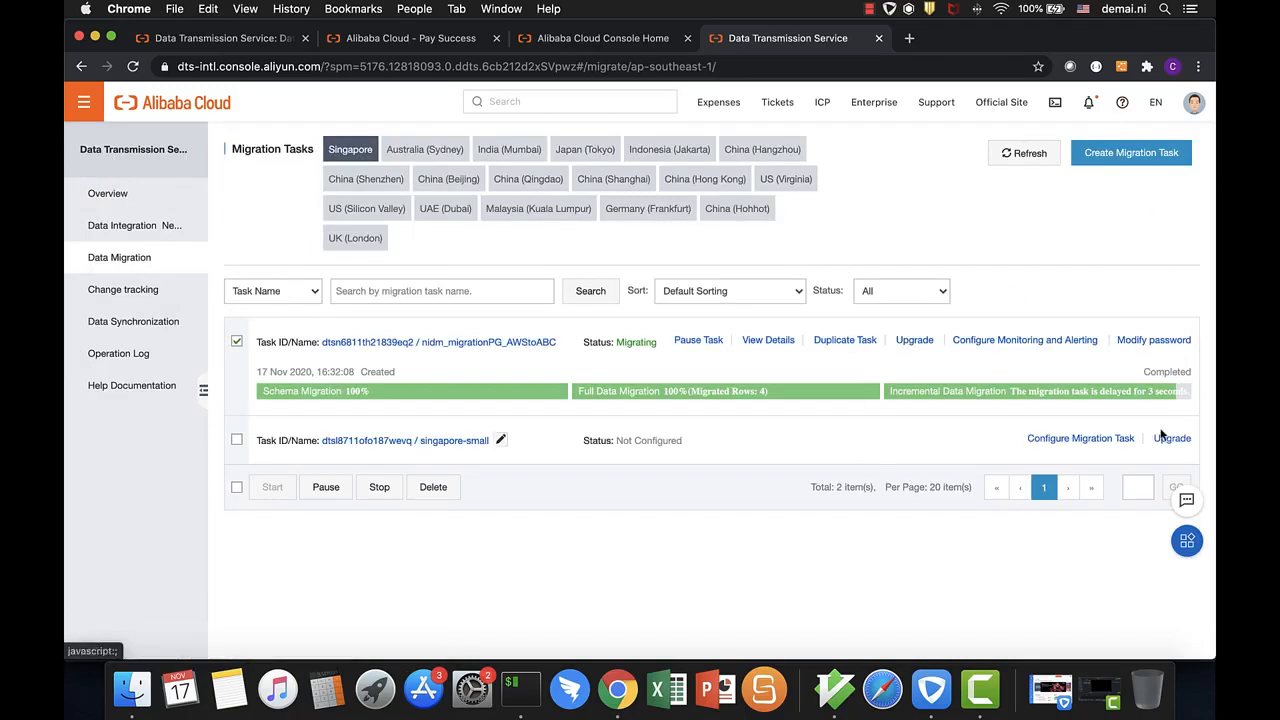
{"action": "left_click", "coordinate": [374, 490]}
{"action": "left_click", "coordinate": [776, 226]}
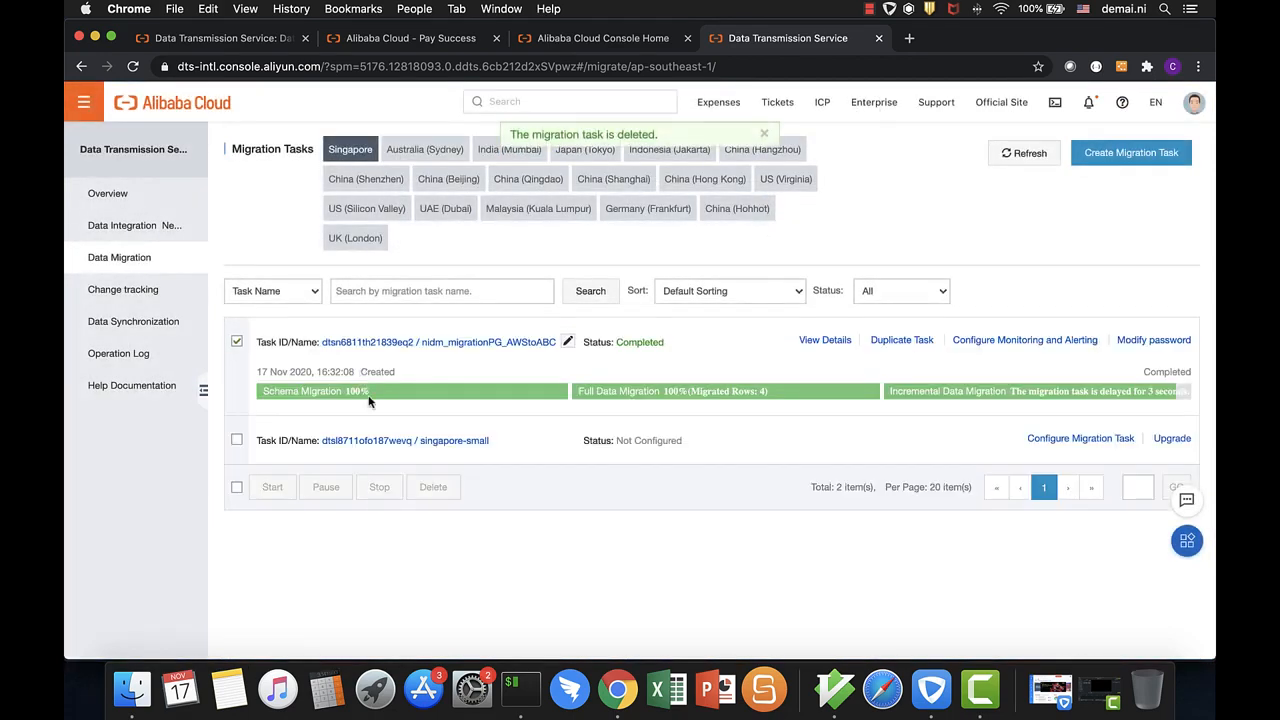
{"action": "left_click", "coordinate": [433, 487]}
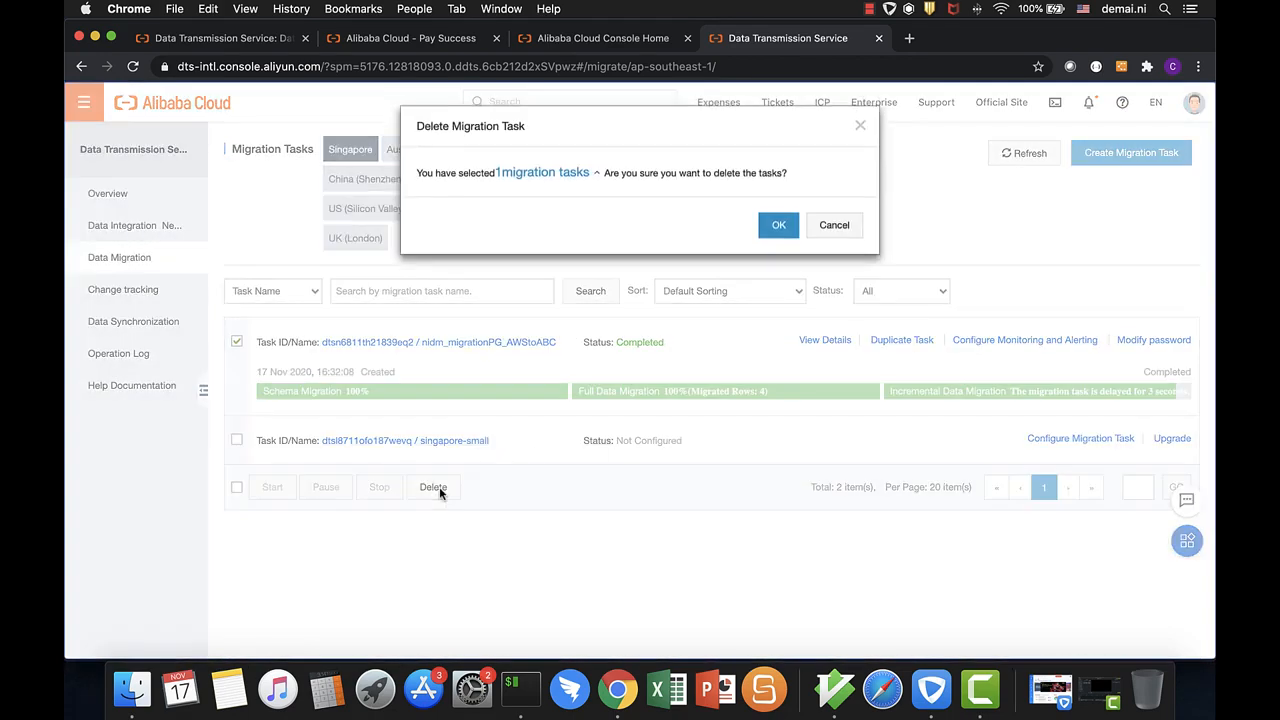
{"action": "left_click", "coordinate": [778, 226]}
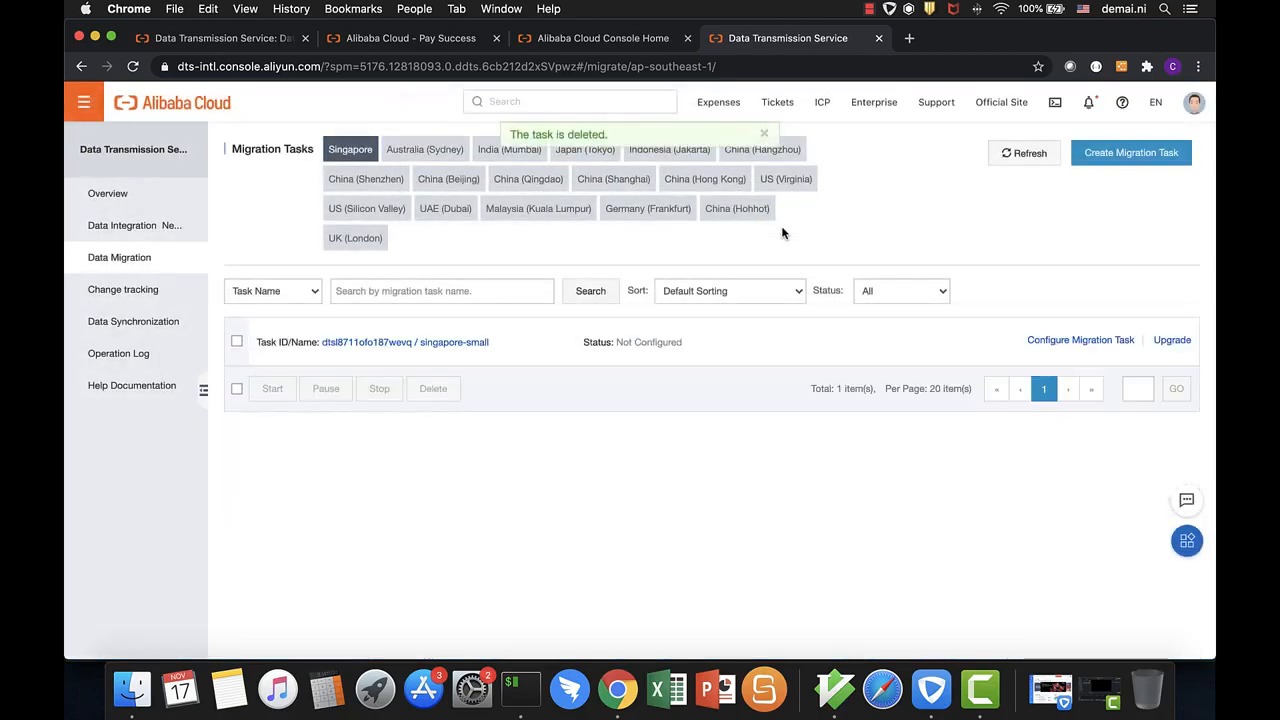
Switch to the iTerm2 windows and load online_retail_II_sample.csv into the AWS database with the Java program LoadDataFromCVSToDB
{"action": "left_click", "coordinate": [518, 688]}
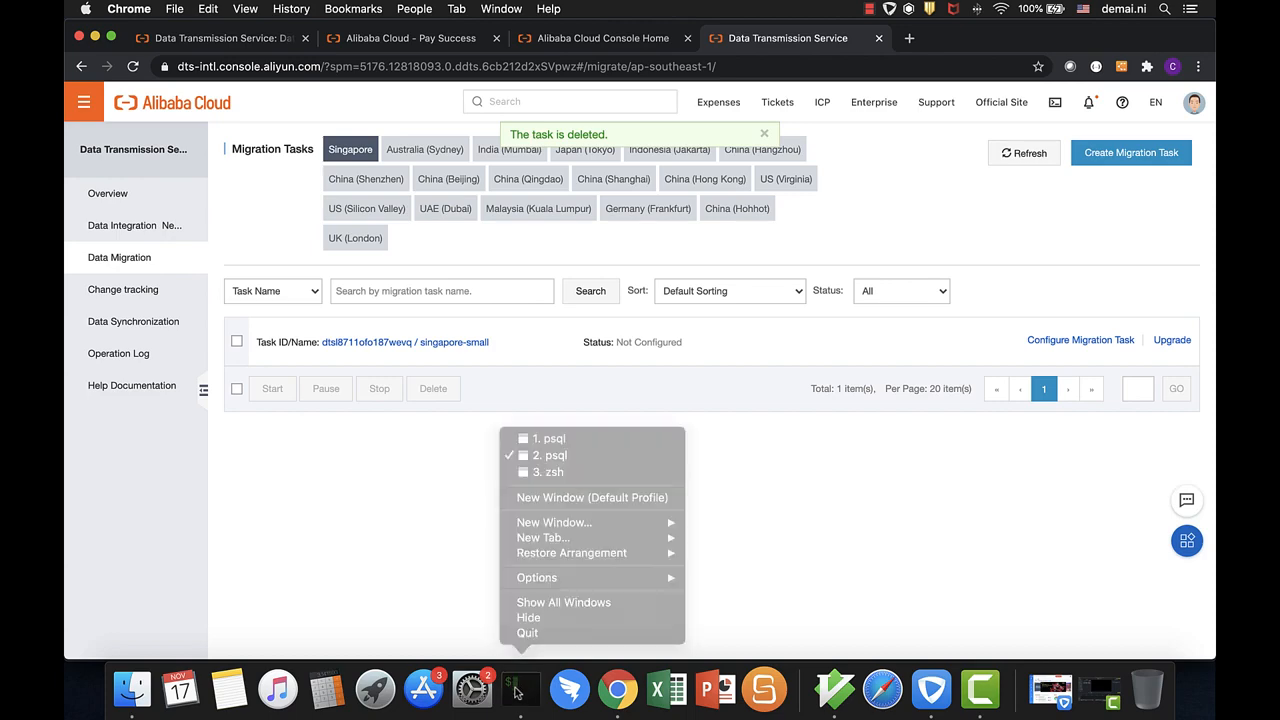
{"action": "left_click", "coordinate": [518, 688]}
{"action": "left_click", "coordinate": [477, 510]}
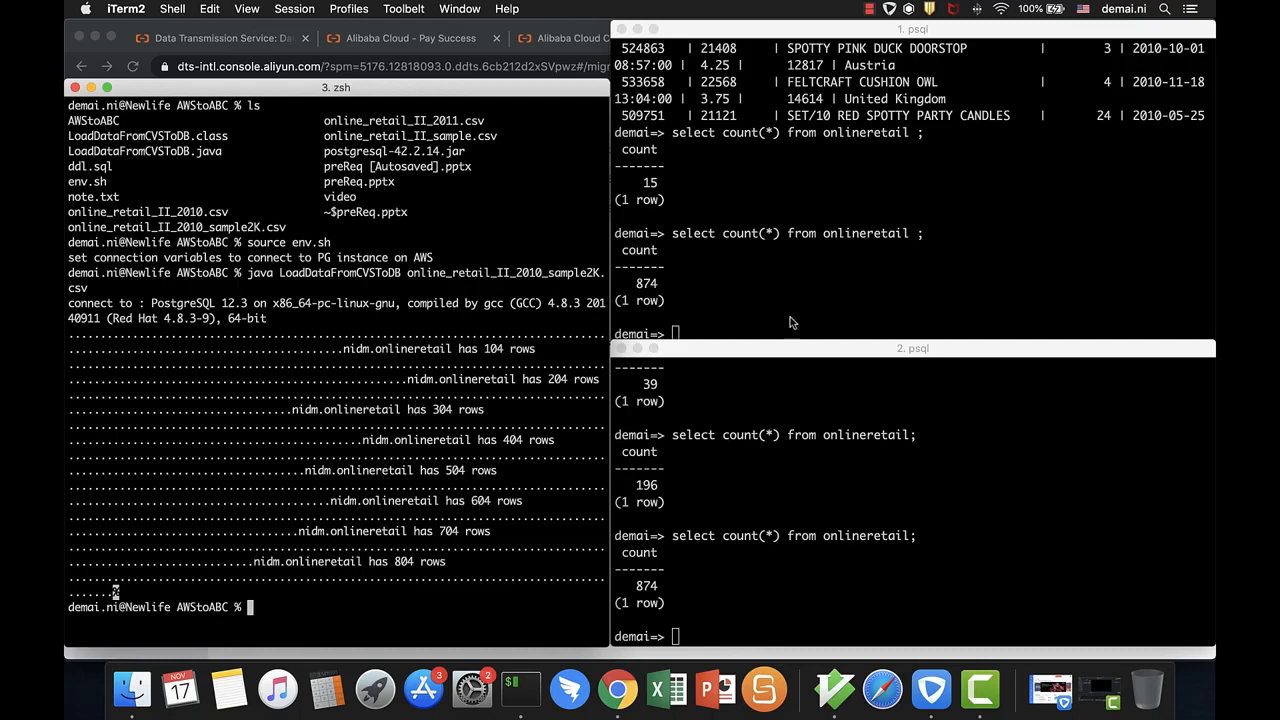
{"action": "left_click", "coordinate": [826, 308]}
{"action": "left_click", "coordinate": [557, 396]}
{"action": "key", "text": "Up"}
{"action": "key", "text": "BackSpace"}
{"action": "key", "text": "BackSpace"}
{"action": "key", "text": "BackSpace"}
{"action": "key", "text": "BackSpace"}
{"action": "key", "text": "BackSpace"}
{"action": "key", "text": "BackSpace"}
{"action": "key", "text": "BackSpace"}
{"action": "key", "text": "BackSpace"}
{"action": "key", "text": "BackSpace"}
{"action": "key", "text": "BackSpace"}
{"action": "key", "text": "BackSpace"}
{"action": "key", "text": "BackSpace"}
{"action": "key", "text": "BackSpace"}
{"action": "key", "text": "BackSpace"}
{"action": "key", "text": "BackSpace"}
{"action": "key", "text": "BackSpace"}
{"action": "key", "text": "BackSpace"}
{"action": "type", "text": "s"}
{"action": "key", "text": "Tab"}
{"action": "key", "text": "Return"}
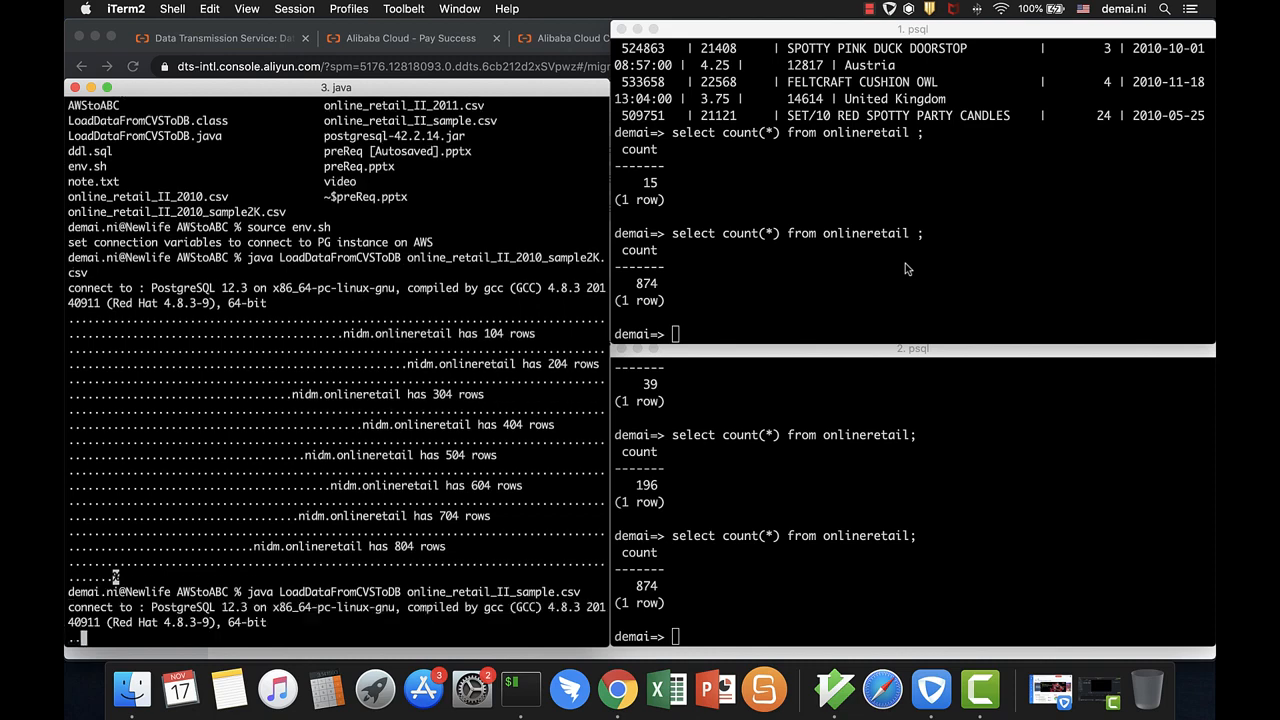
Recount the onlineretail rows in the AWS psql session after the sample CSV load
{"action": "left_click", "coordinate": [905, 263]}
{"action": "key", "text": "Up"}
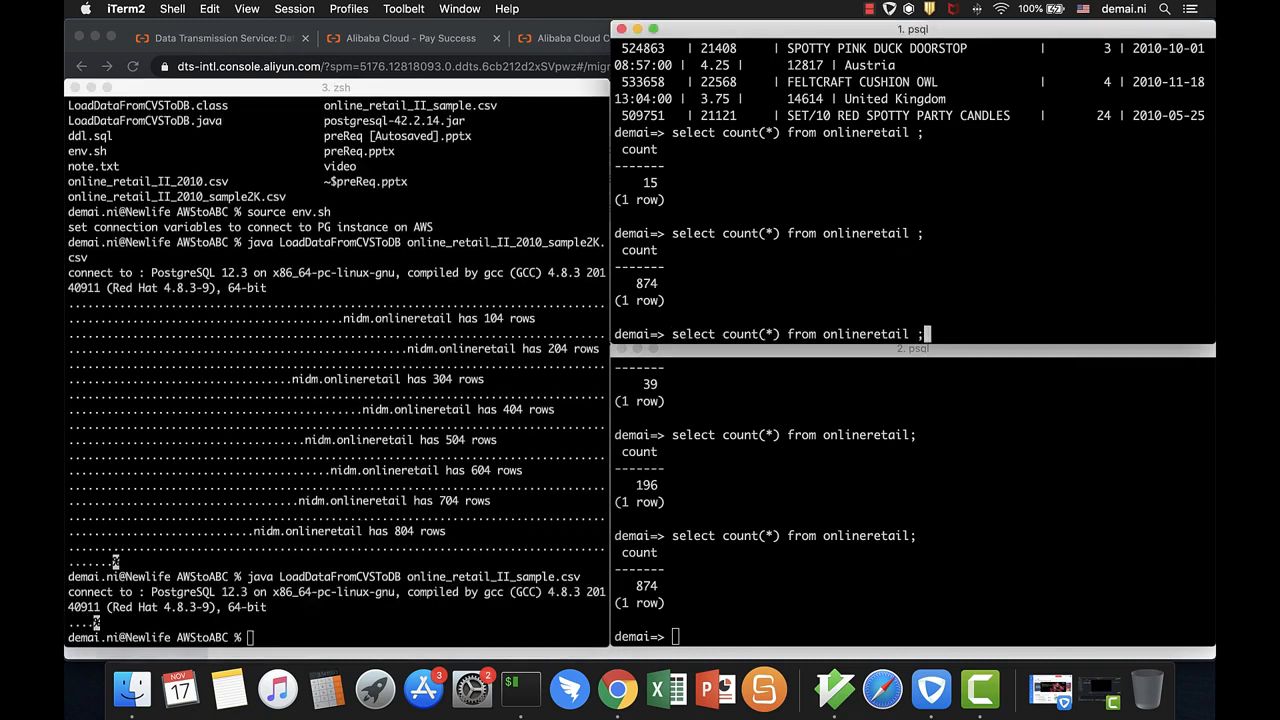
{"action": "key", "text": "Return"}
{"action": "scroll", "coordinate": [896, 310], "scroll_direction": "up", "scroll_amount": 3}
{"action": "scroll", "coordinate": [896, 310], "scroll_direction": "down", "scroll_amount": 3}
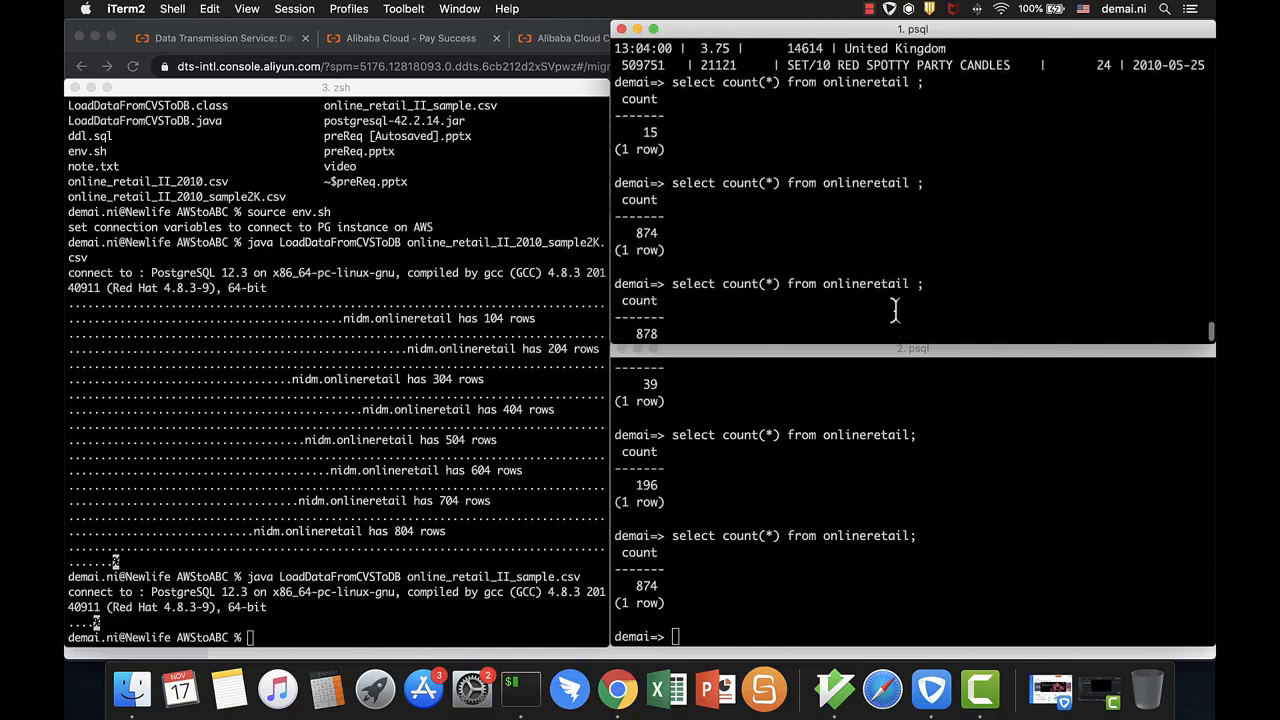
Recount the onlineretail rows in the Alibaba Cloud psql session to check whether replication has stopped
{"action": "left_click", "coordinate": [860, 533]}
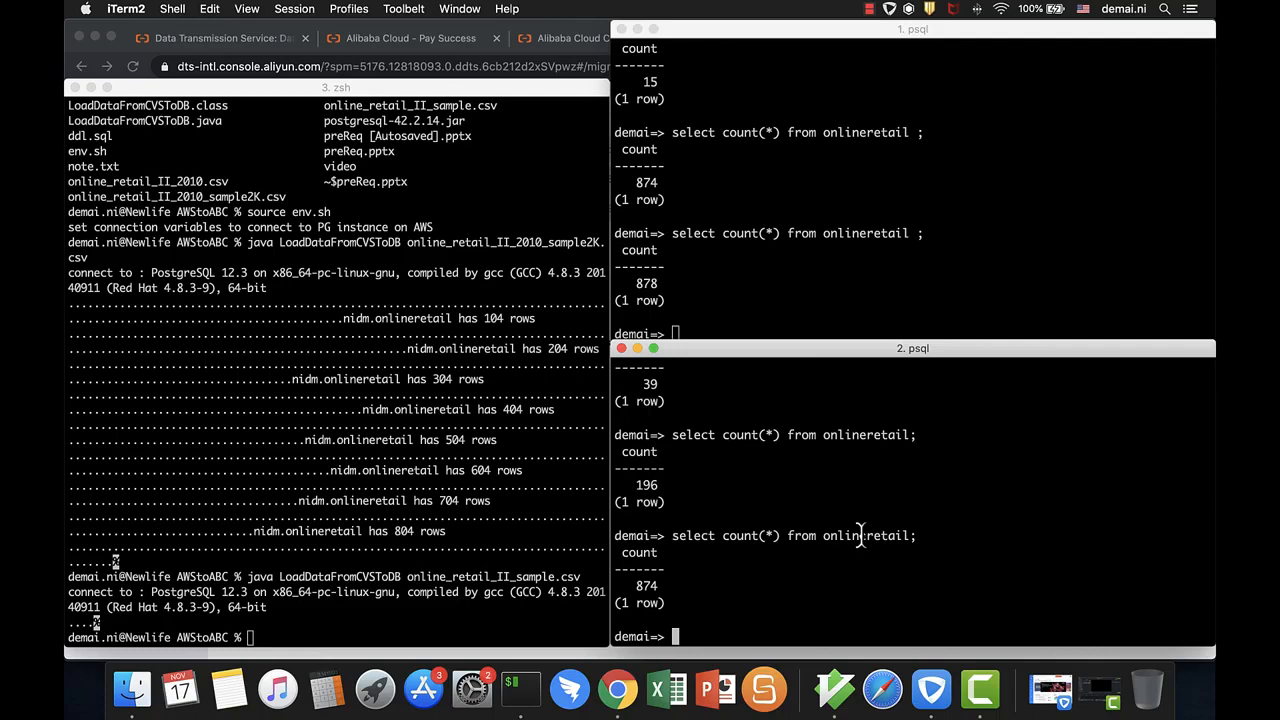
{"action": "key", "text": "Up"}
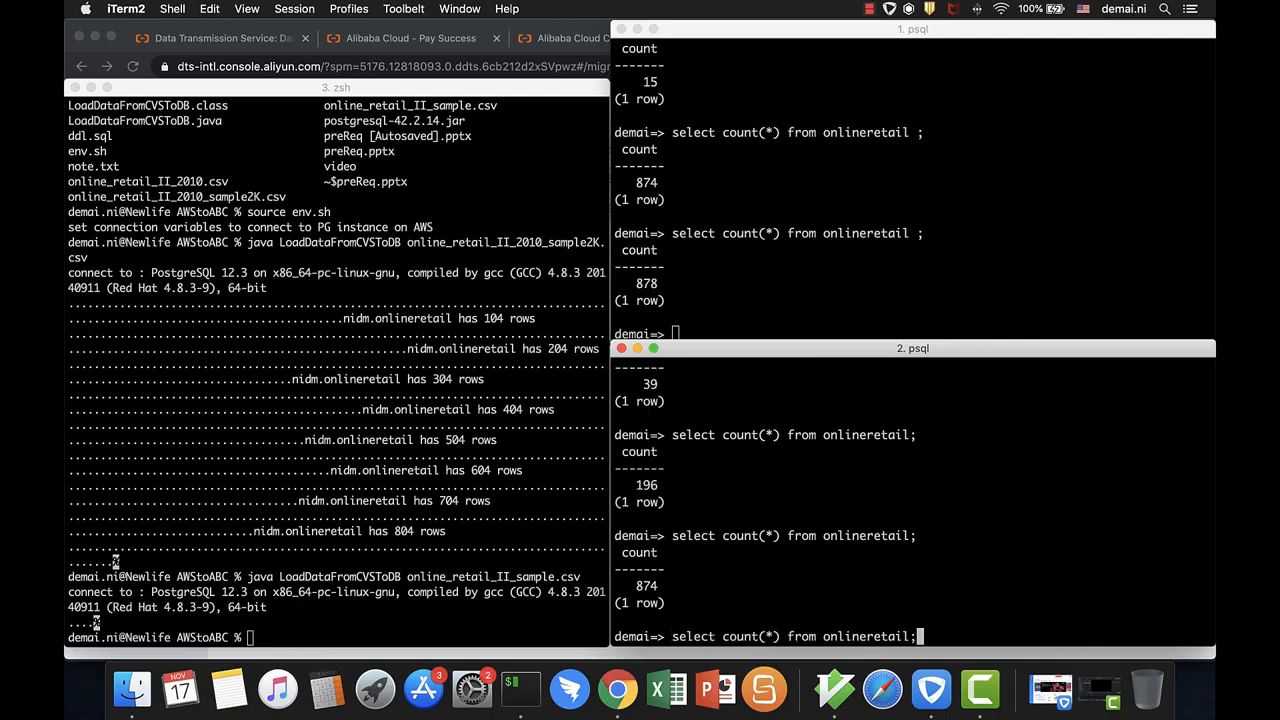
{"action": "key", "text": "Return"}
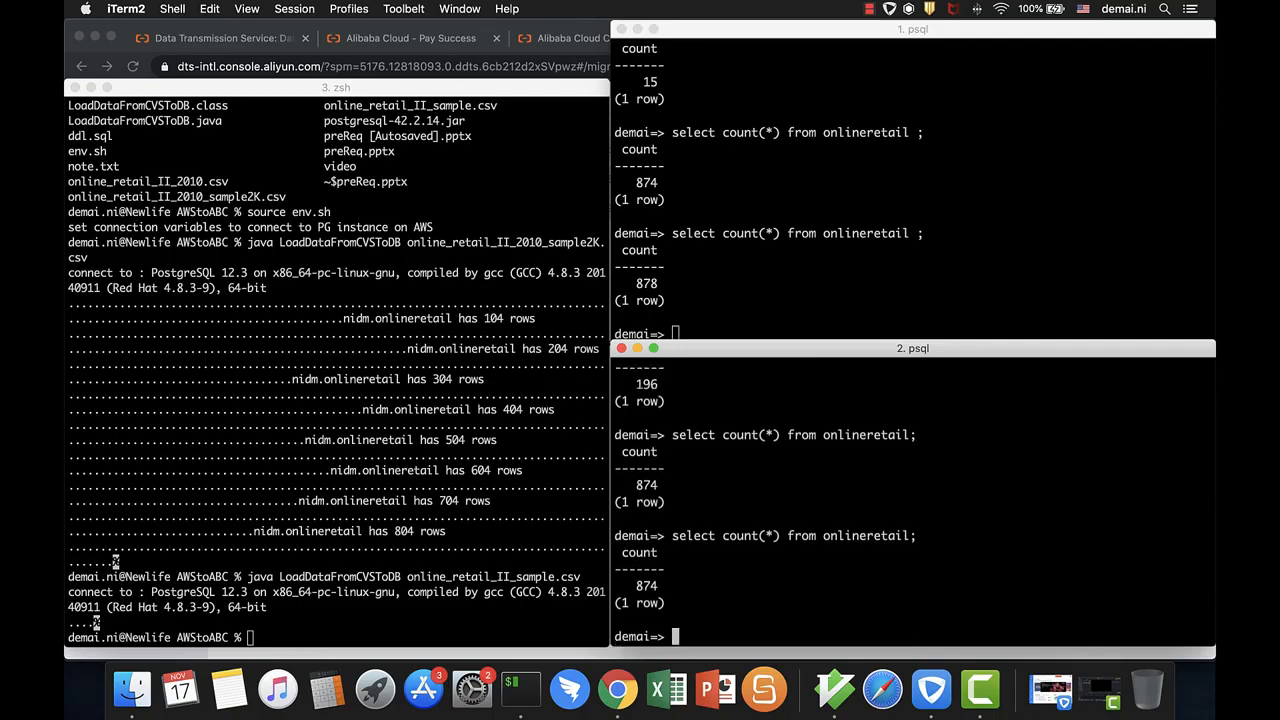